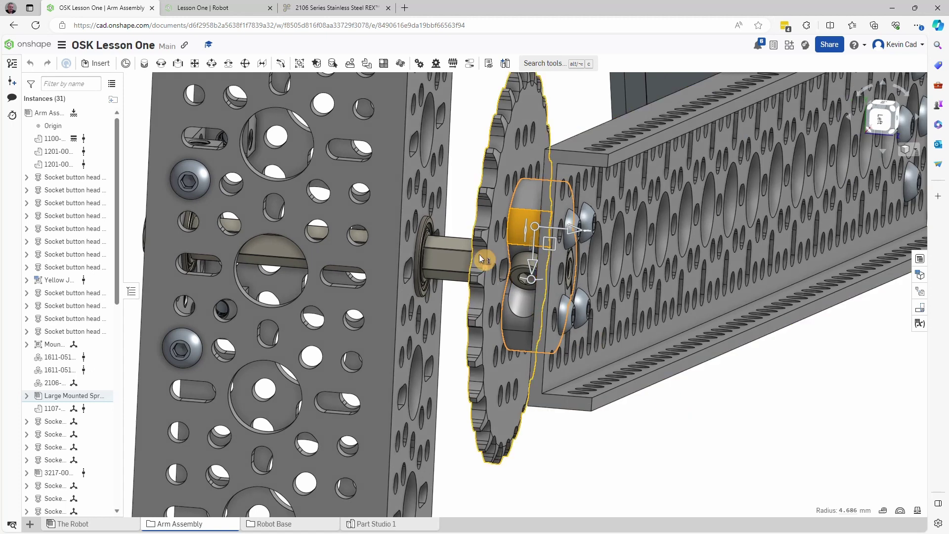
- Examine the gap along the hex shaft between the channel's bearing and the large sprocket in the arm assembly
scroll(425, 231, "up", 5)
left_click(434, 225)
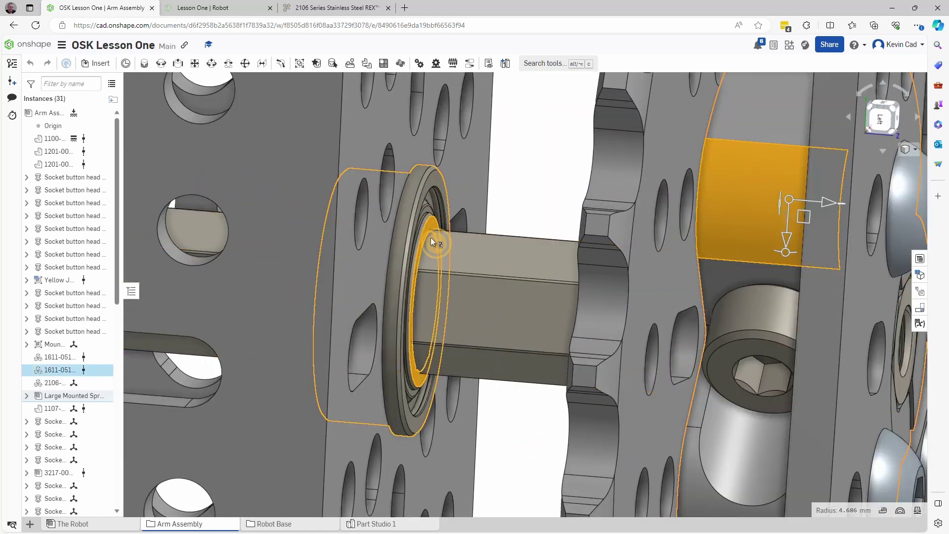
scroll(503, 313, "down", 5)
right_click_drag(552, 322, 571, 317)
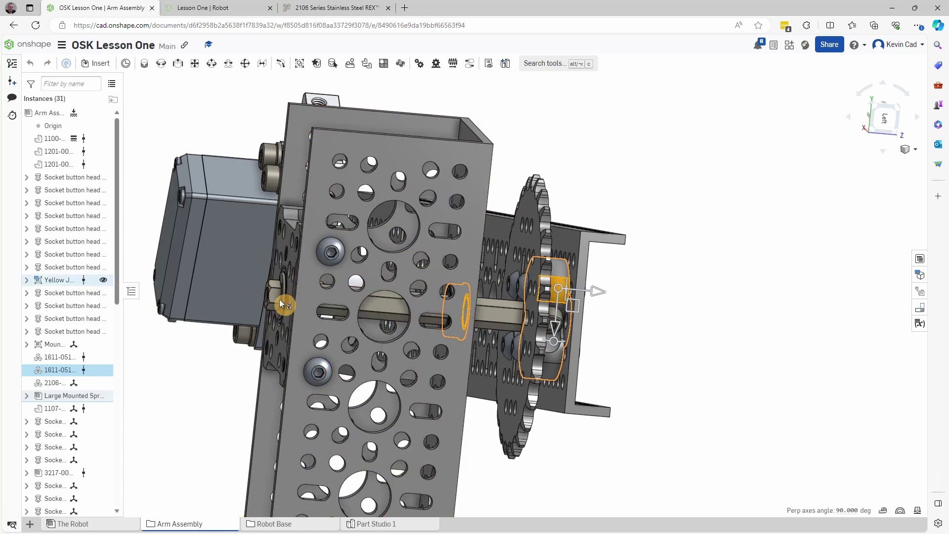
right_click_drag(261, 297, 633, 270)
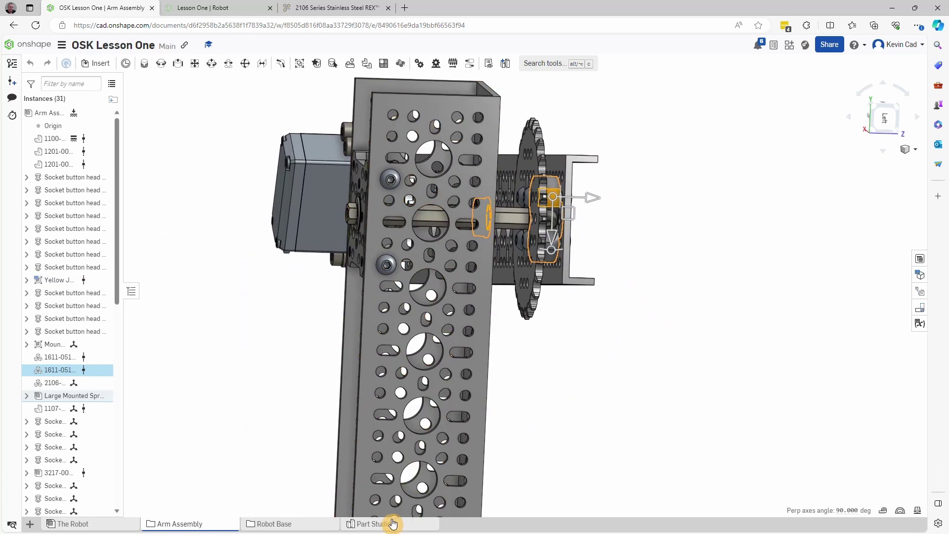
- Open Part Studio 1 and examine its default Top, Front and Right planes from several directions
left_click(372, 524)
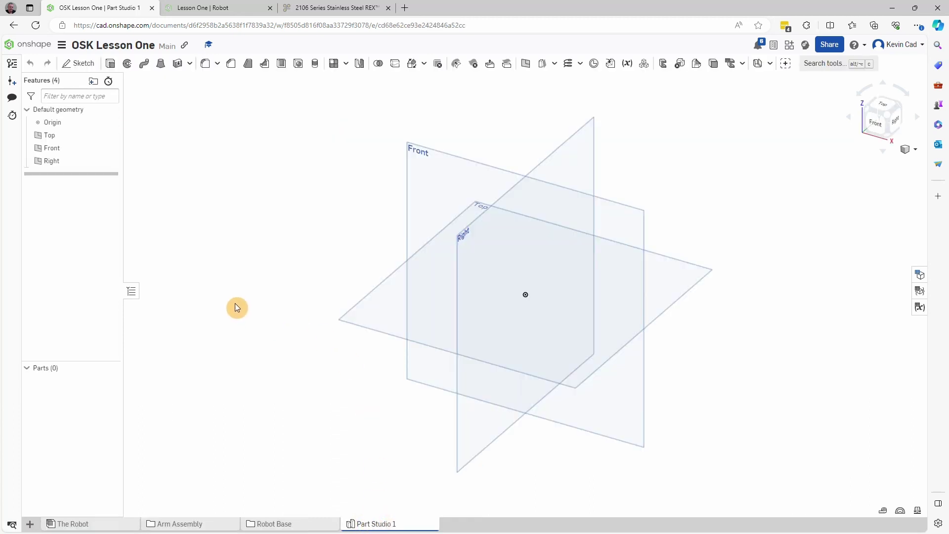
right_click_drag(235, 304, 279, 344)
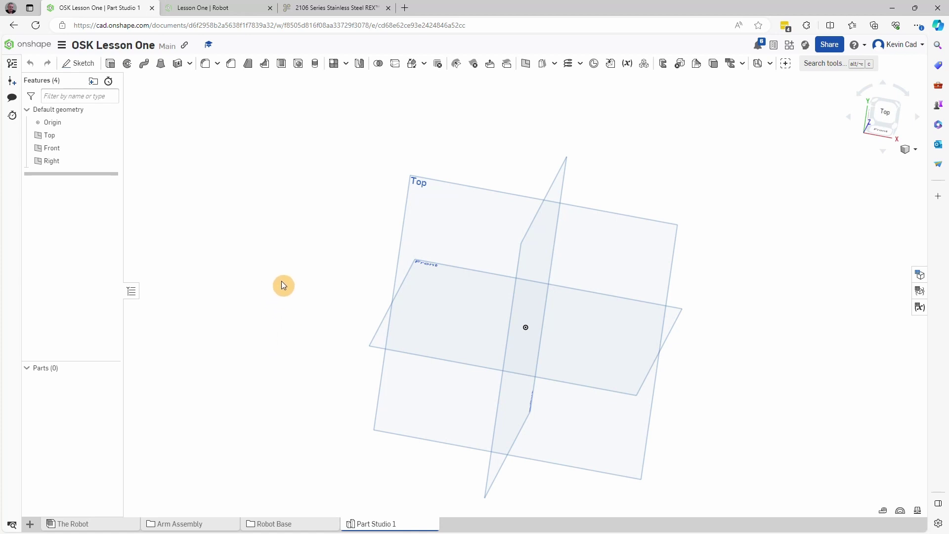
middle_click_drag(296, 251, 270, 249)
right_click_drag(270, 250, 240, 279)
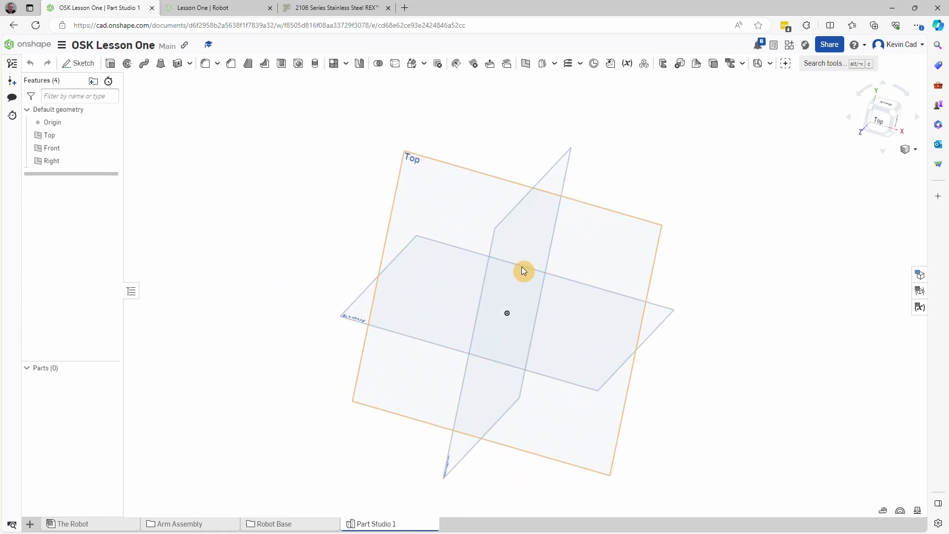
right_click_drag(749, 474, 789, 485)
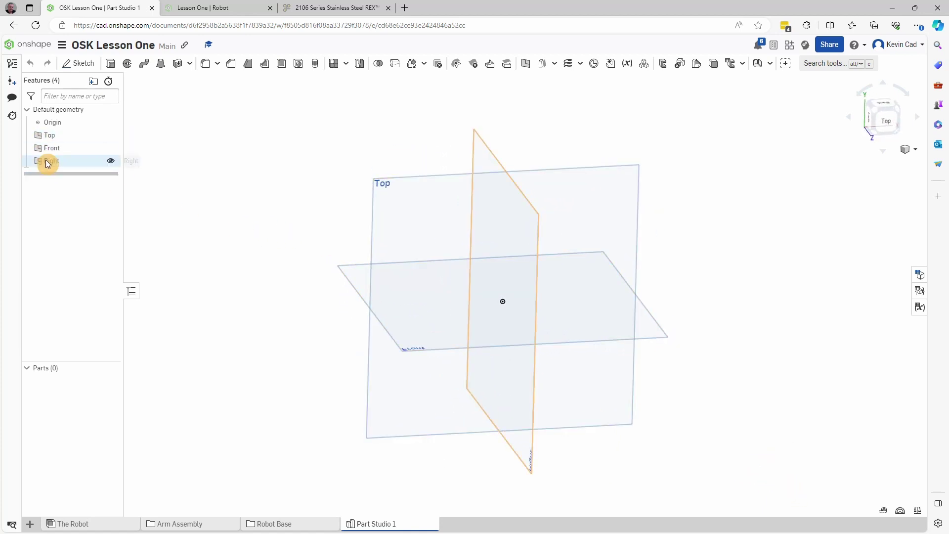
right_click_drag(794, 234, 786, 213)
left_click(883, 102)
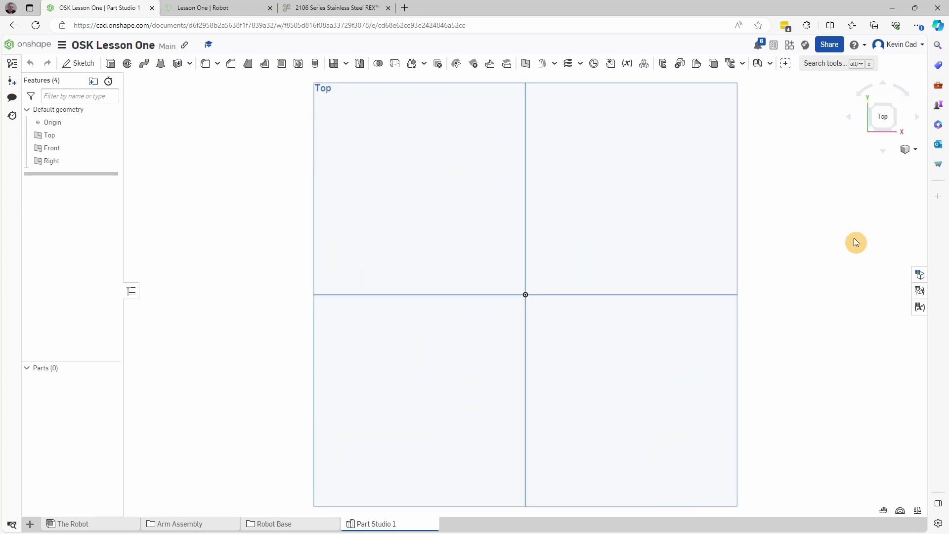
right_click_drag(854, 239, 820, 303)
left_click(880, 128)
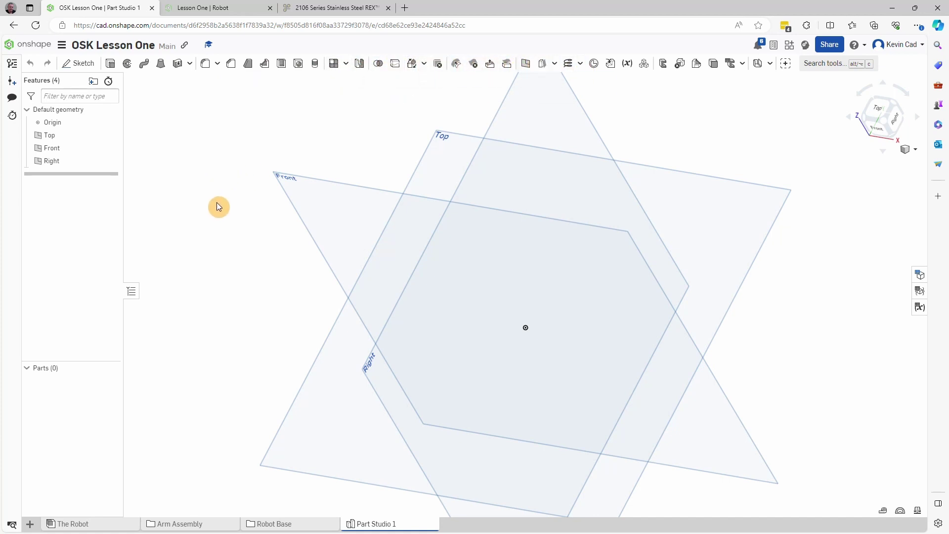
right_click_drag(219, 207, 248, 249)
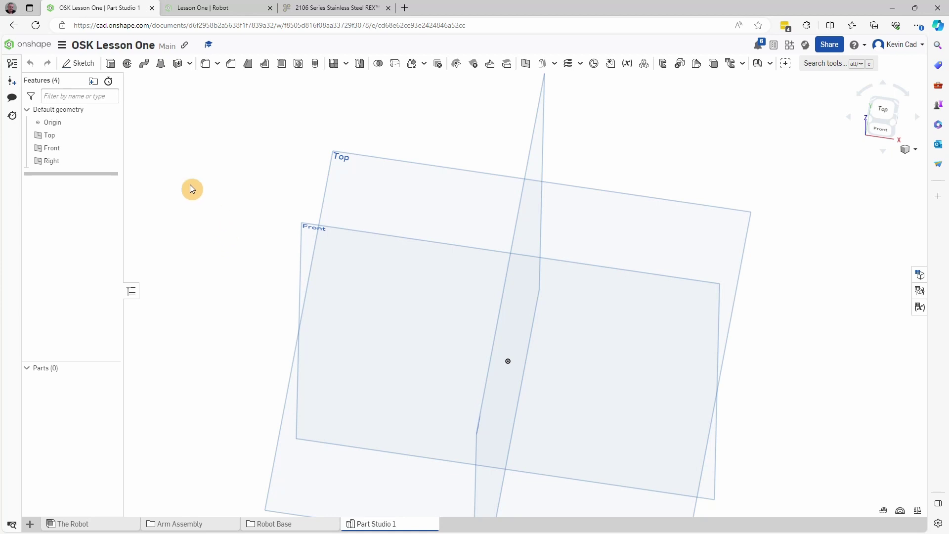
- Start a new sketch on the Top plane and view it straight on
left_click(81, 69)
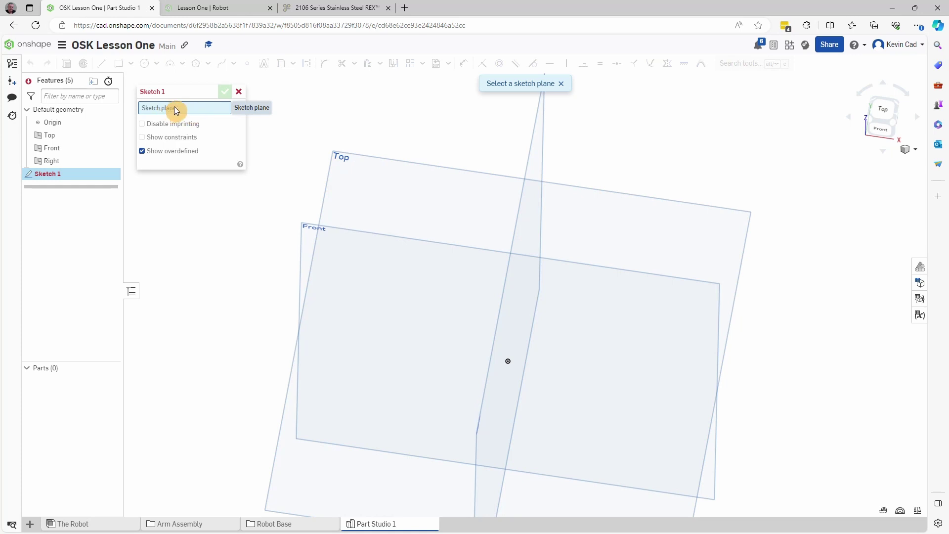
left_click(346, 158)
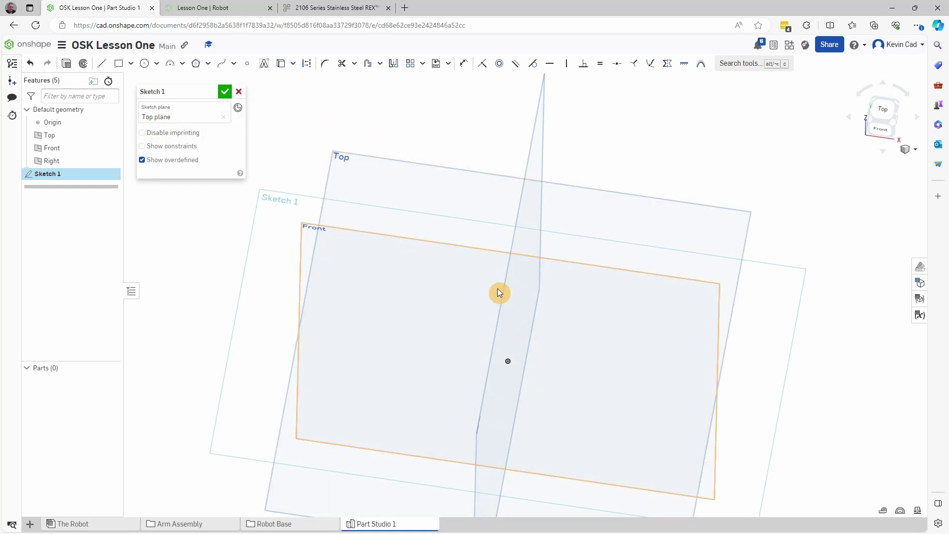
left_click(882, 122)
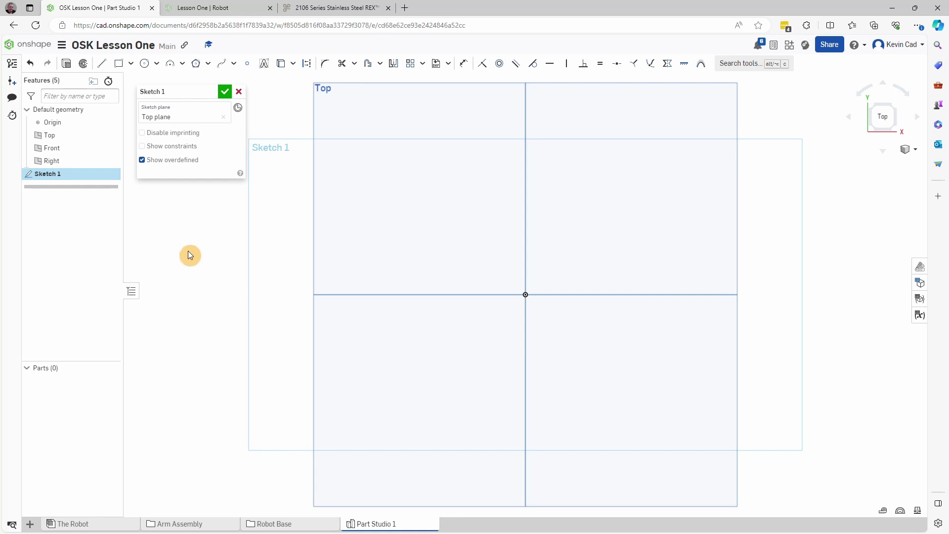
- Sketch a circle centred on the origin with a diameter of 8.2 mm
left_click(144, 67)
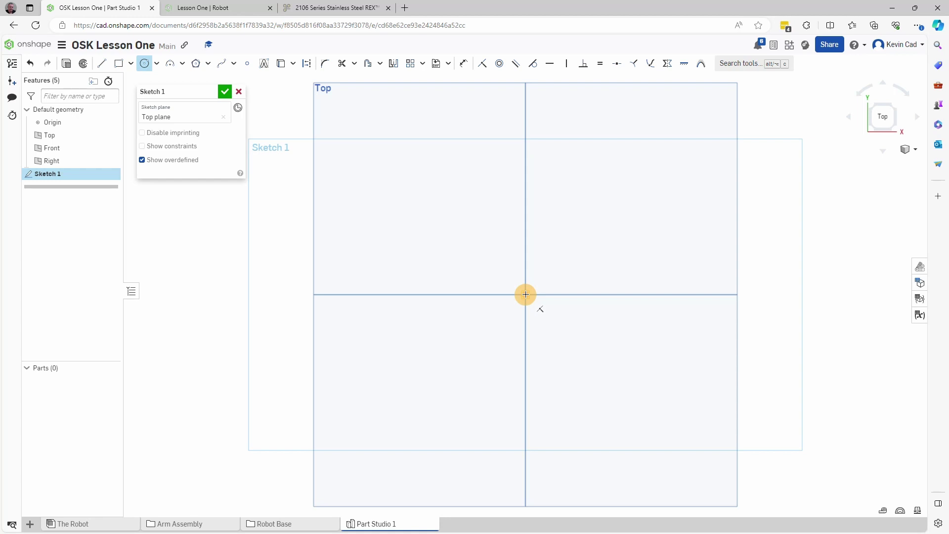
mouse_move(525, 294)
left_mouse_down()
mouse_move(545, 319)
mouse_move(551, 276)
mouse_move(733, 240)
mouse_move(831, 277)
mouse_move(659, 311)
mouse_move(498, 312)
mouse_move(542, 294)
mouse_move(533, 309)
mouse_move(560, 276)
mouse_move(588, 262)
left_mouse_up()
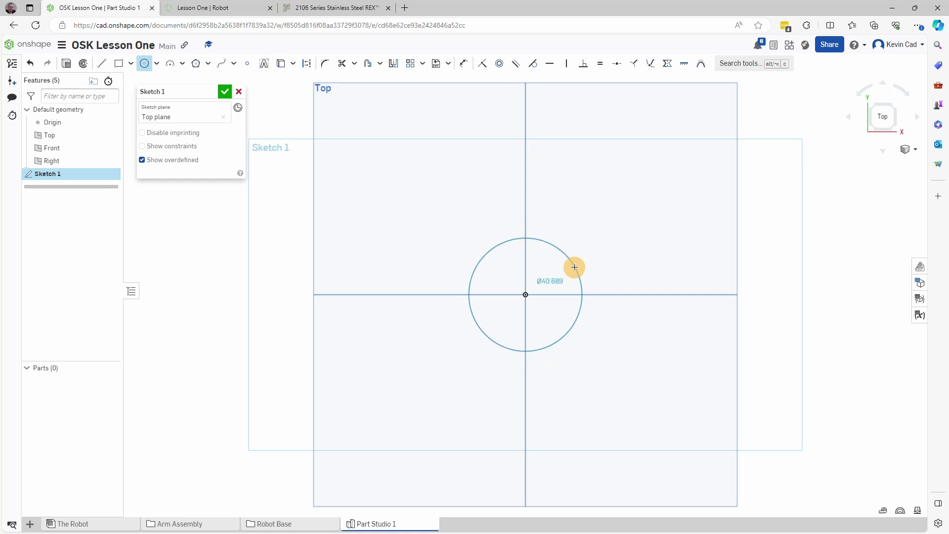
left_click(575, 268)
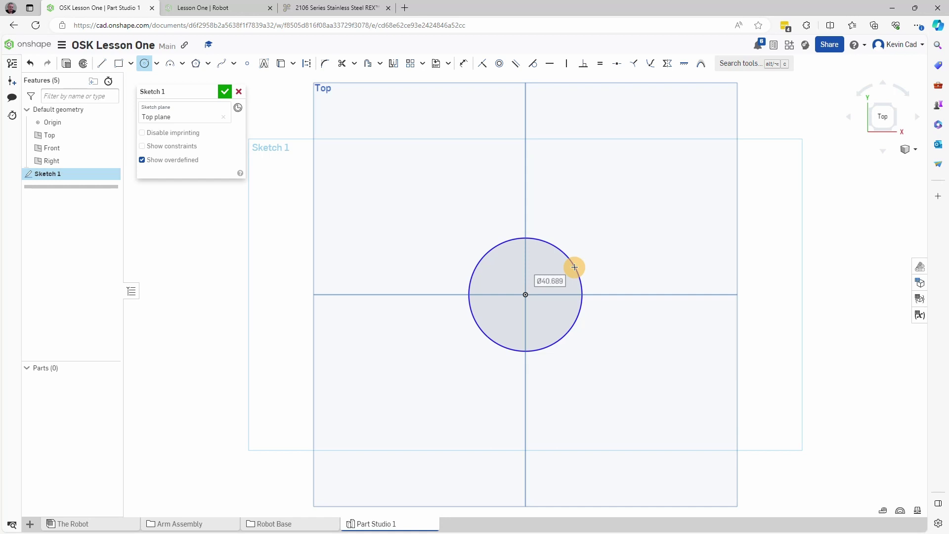
type("8.2")
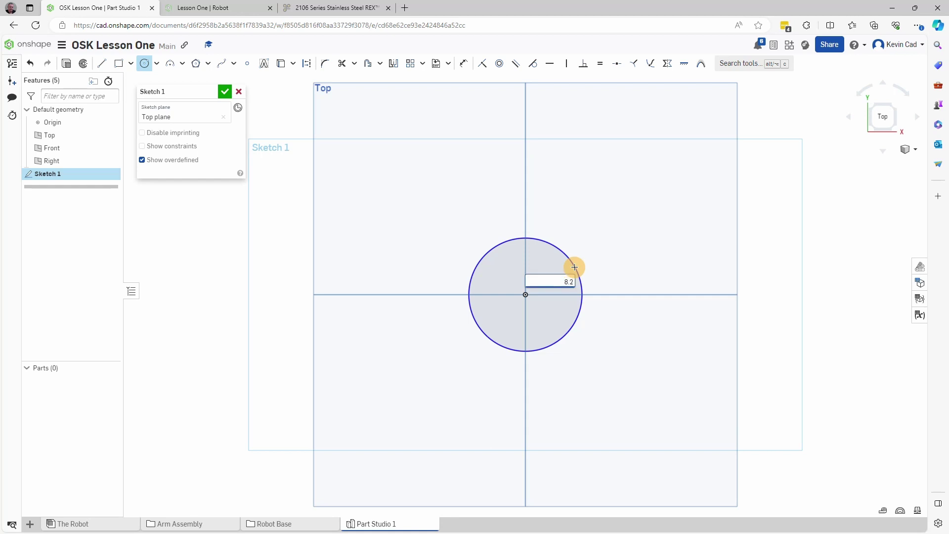
key("Return")
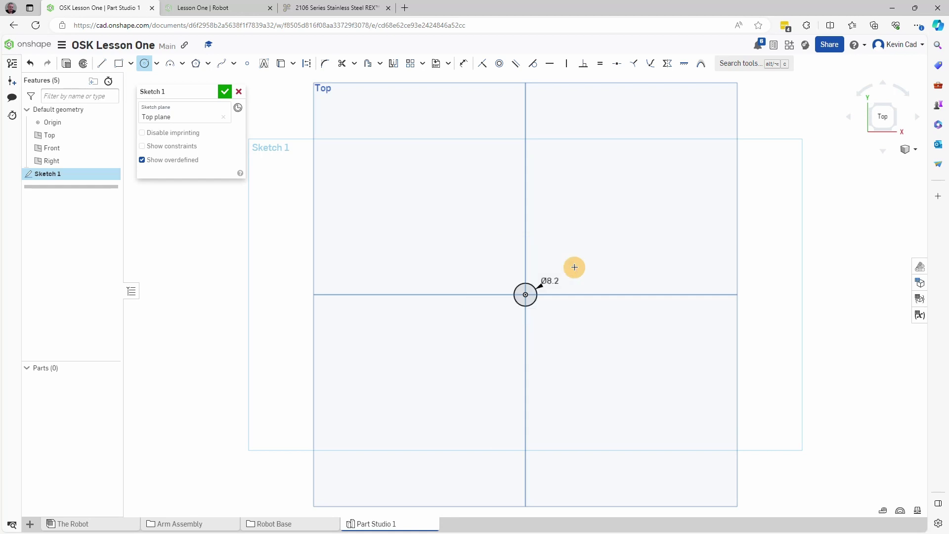
- Add a concentric circle of 12.2 mm diameter around the first one and finish the sketch
scroll(538, 292, "up", 5)
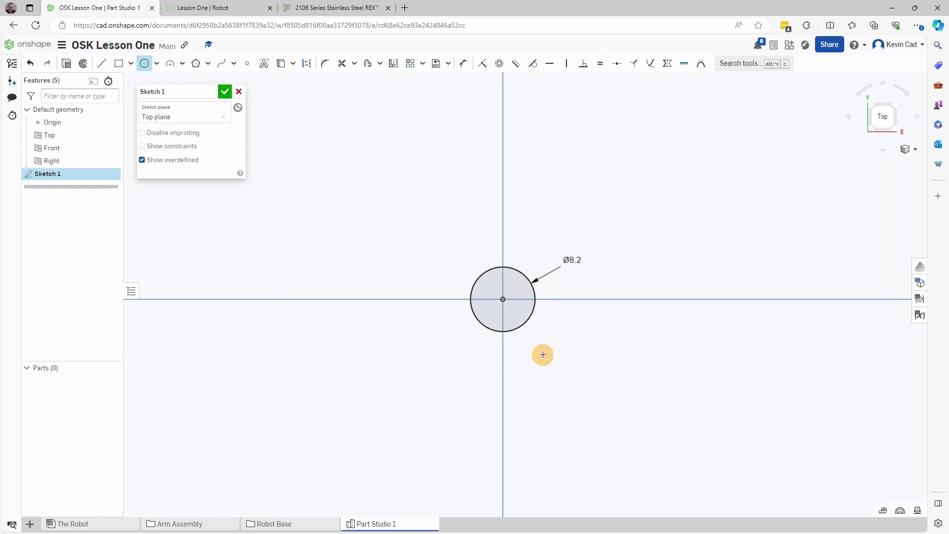
left_click(144, 68)
left_click(144, 64)
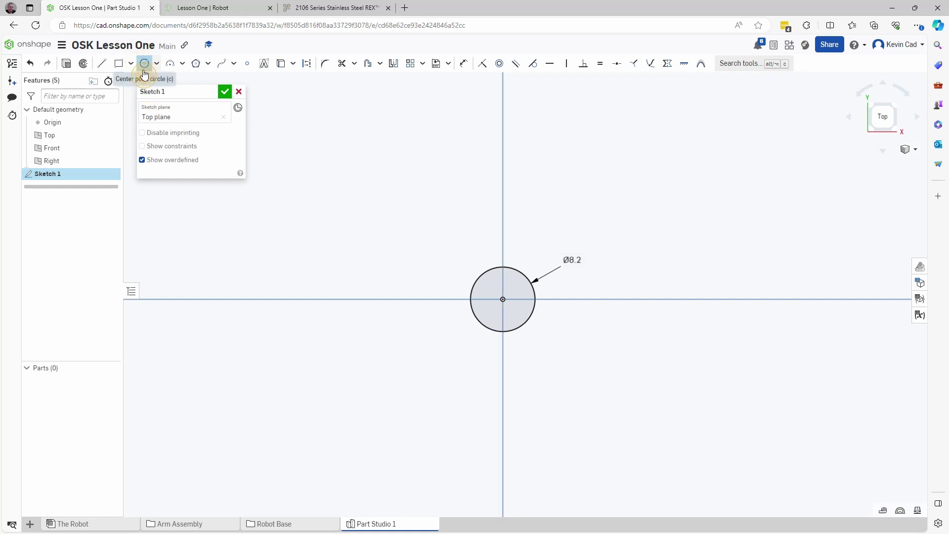
left_click(504, 299)
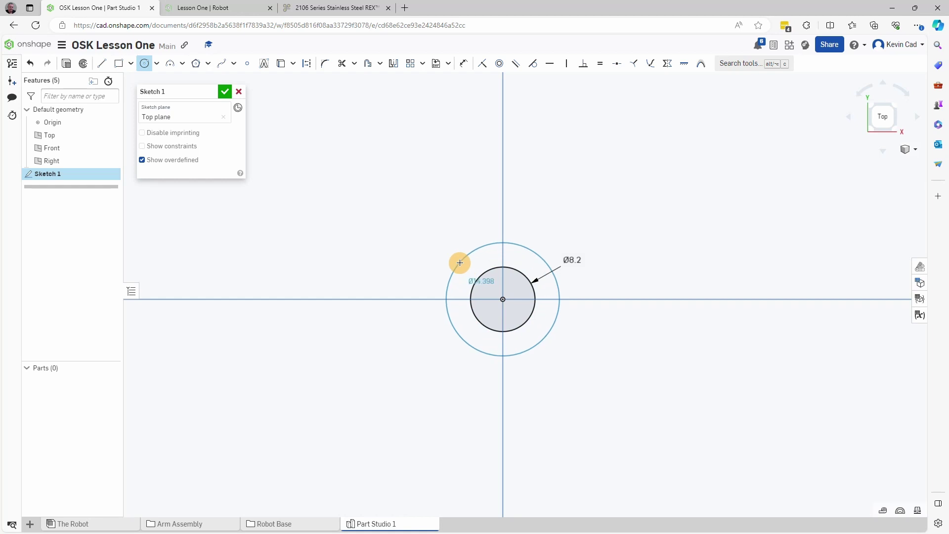
left_click(460, 263)
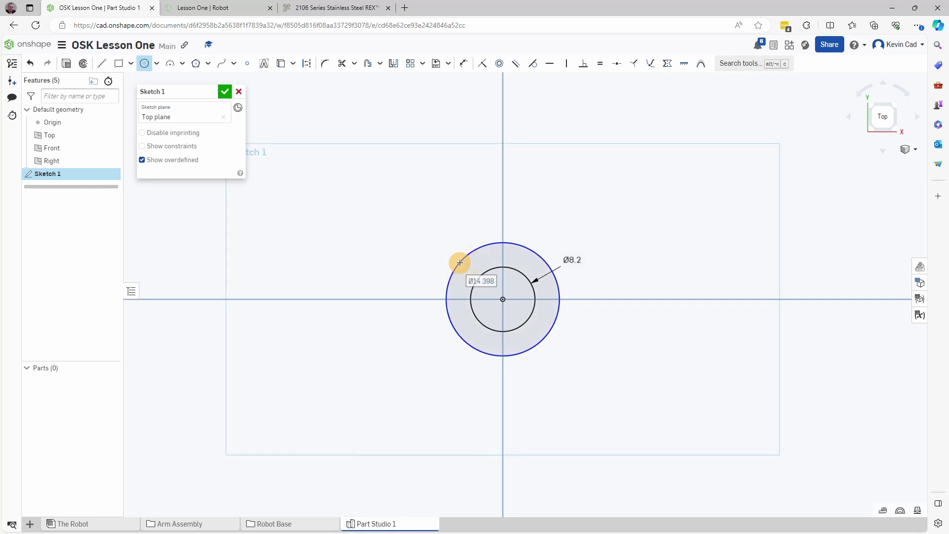
type("12")
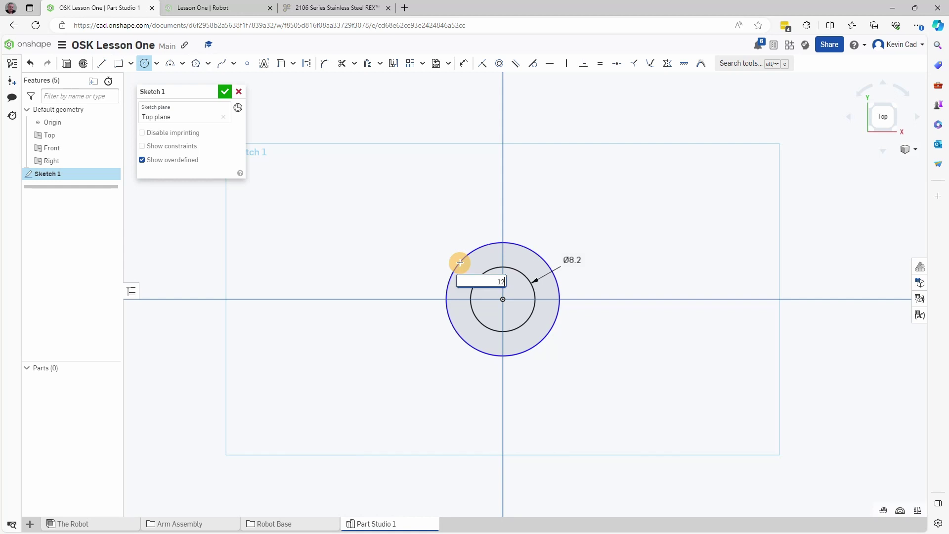
type(".2")
key("Return")
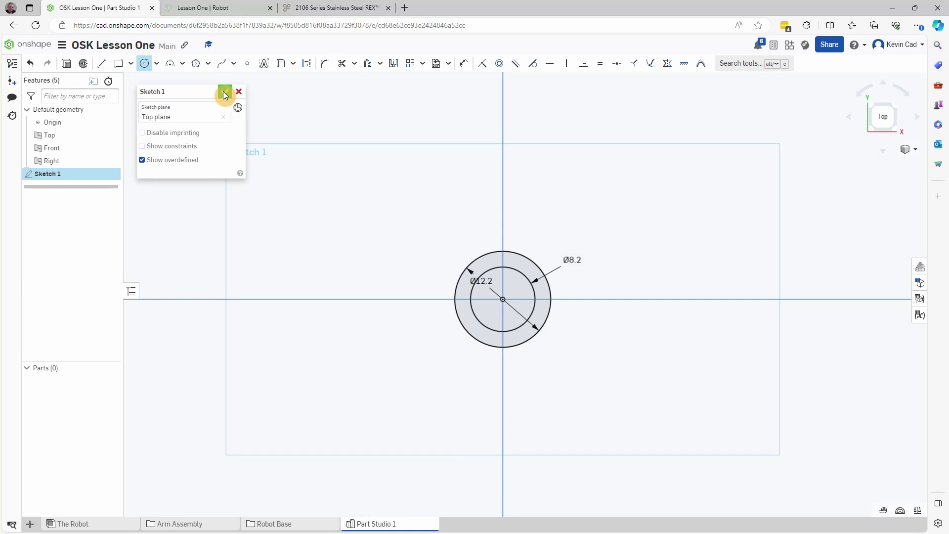
left_click(222, 93)
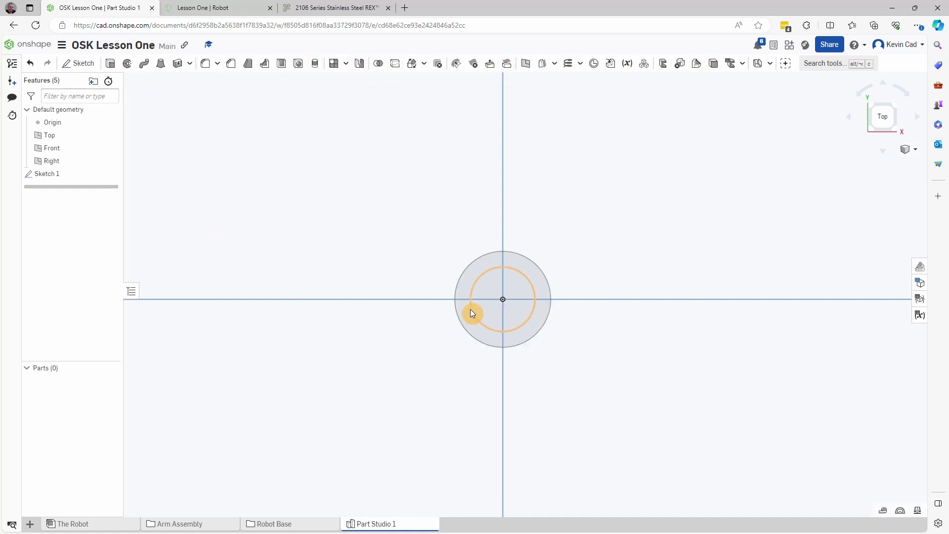
- Extrude the ring between the two sketched circles as a new solid with a blind depth of 17 mm
scroll(470, 310, "down", 3)
scroll(470, 309, "down", 2)
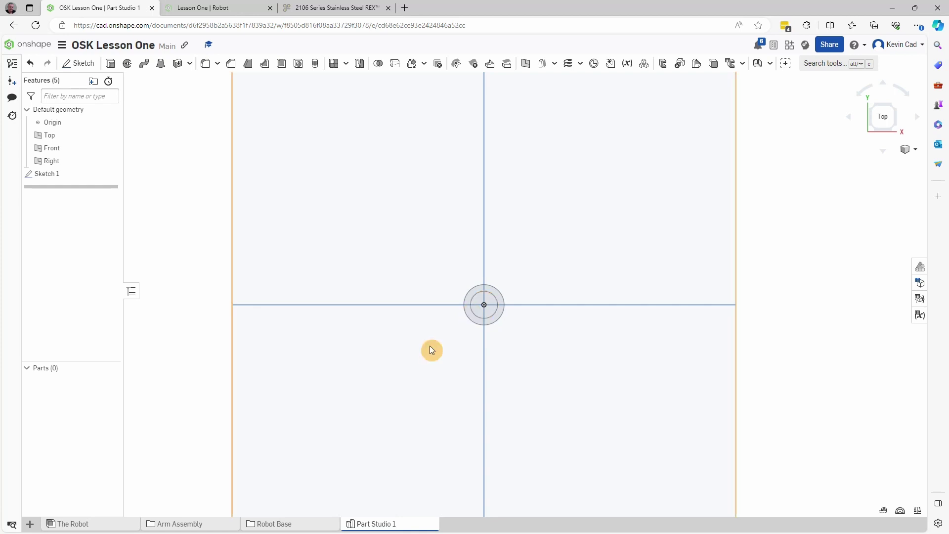
right_click_drag(424, 379, 475, 336)
left_click(916, 155)
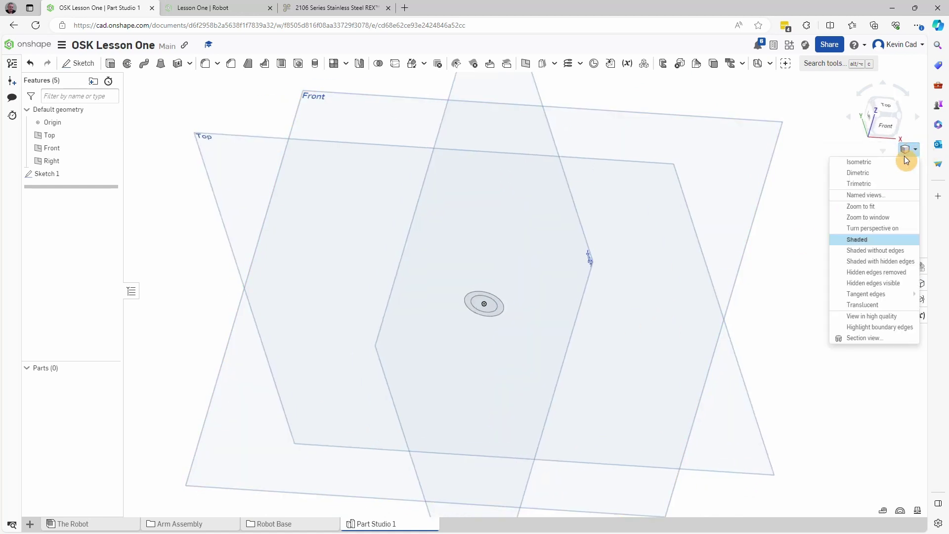
left_click(867, 162)
scroll(554, 300, "up", 5)
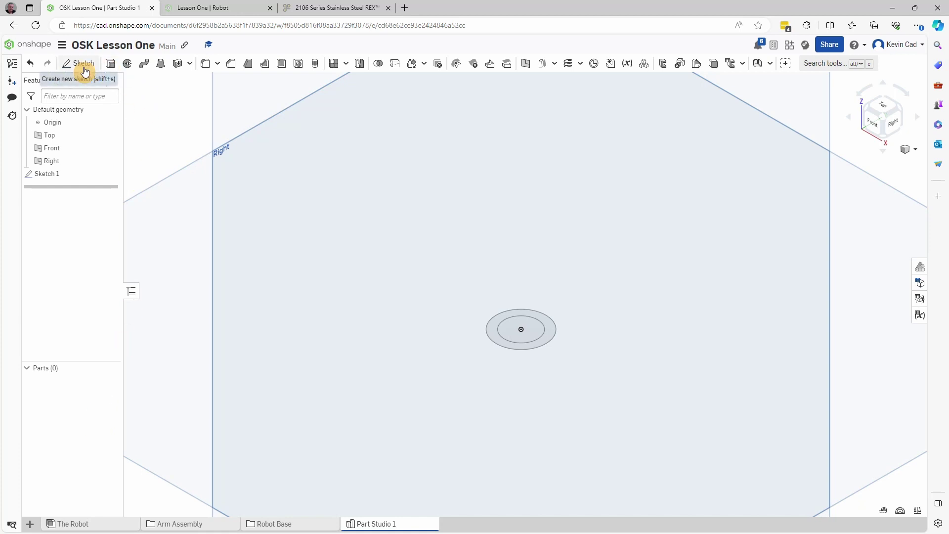
left_click(111, 64)
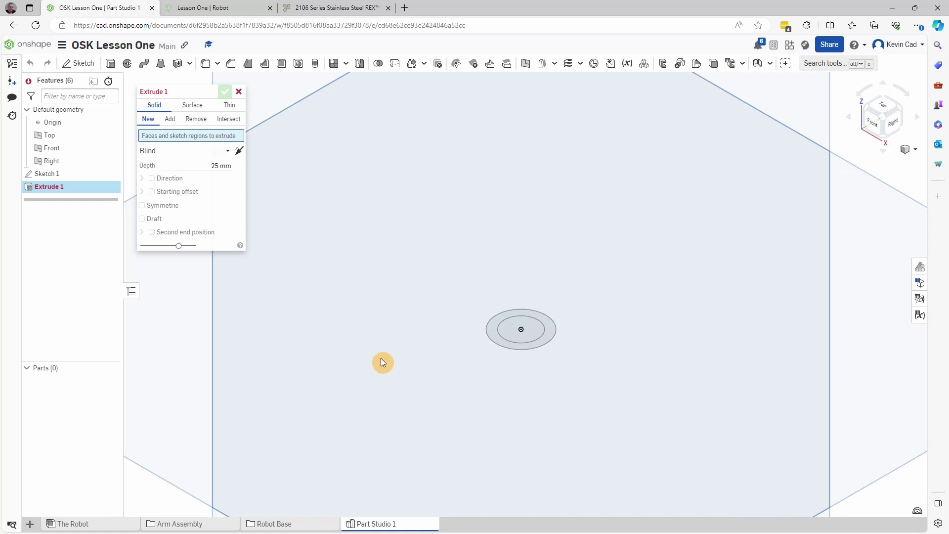
scroll(550, 330, "up", 5)
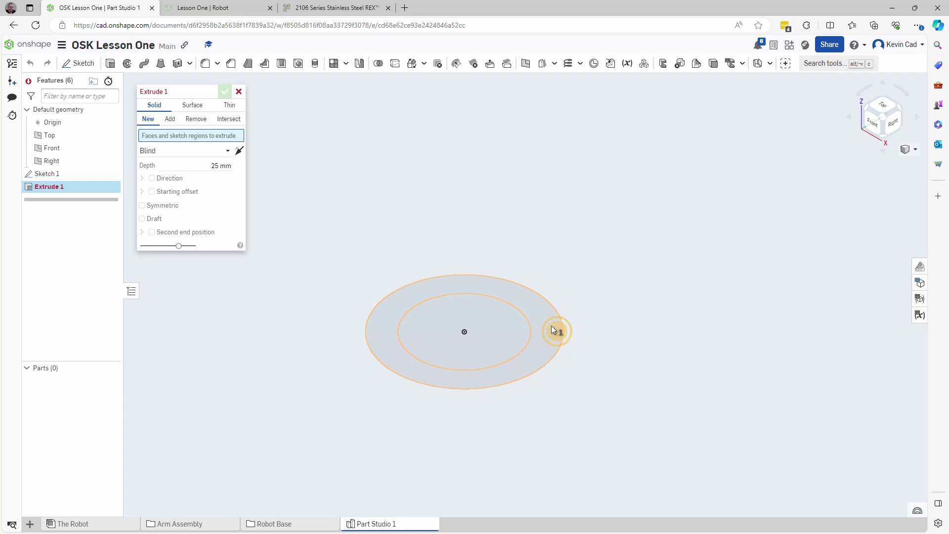
left_click(552, 328)
scroll(551, 325, "down", 2)
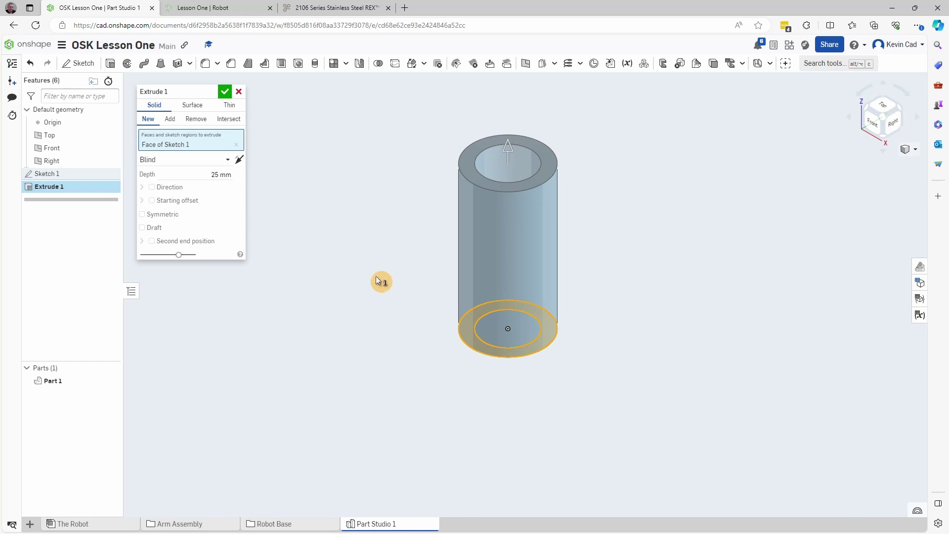
left_click(211, 174)
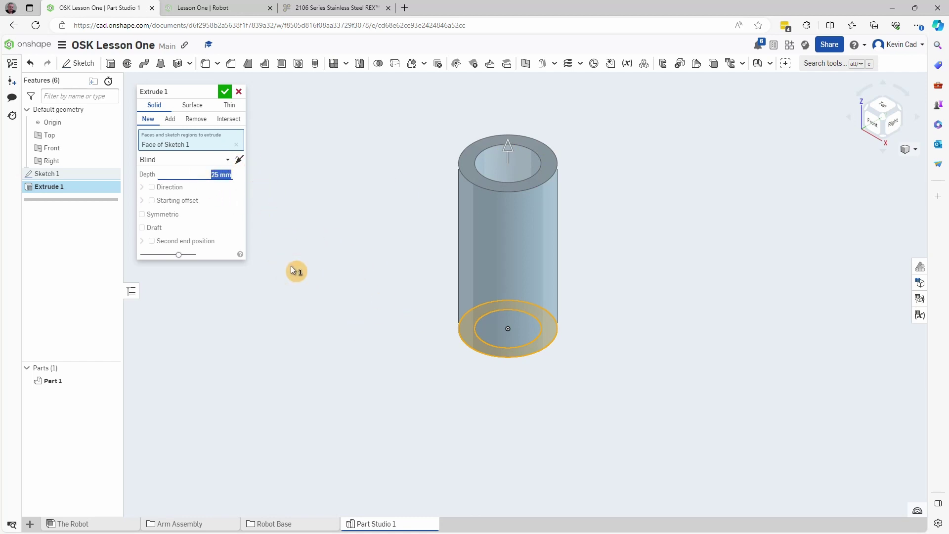
type("17")
key("Return")
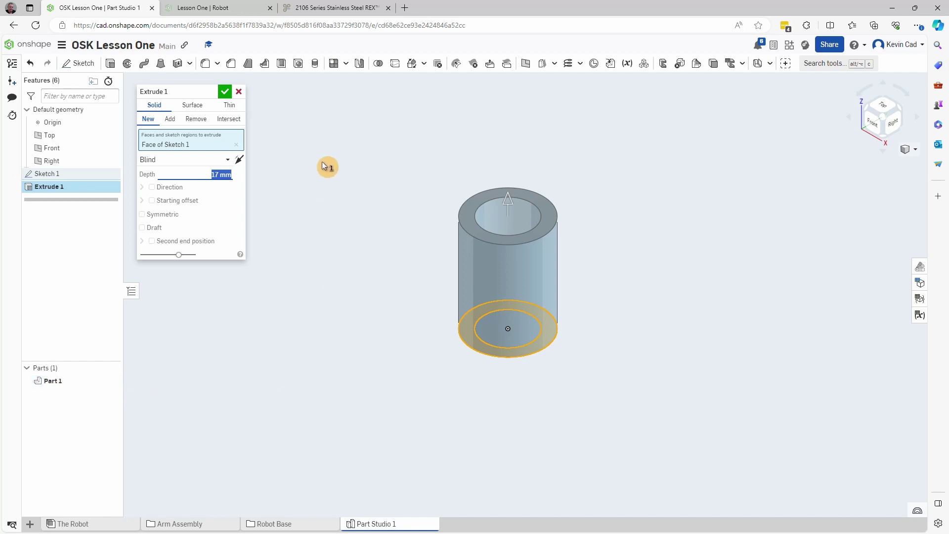
left_click(224, 92)
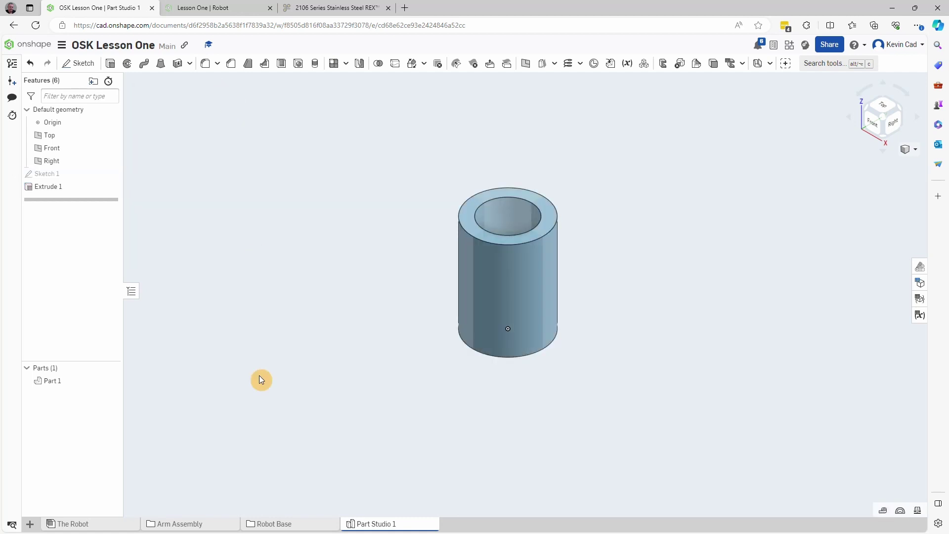
right_click_drag(341, 375, 438, 394)
scroll(386, 369, "down", 5)
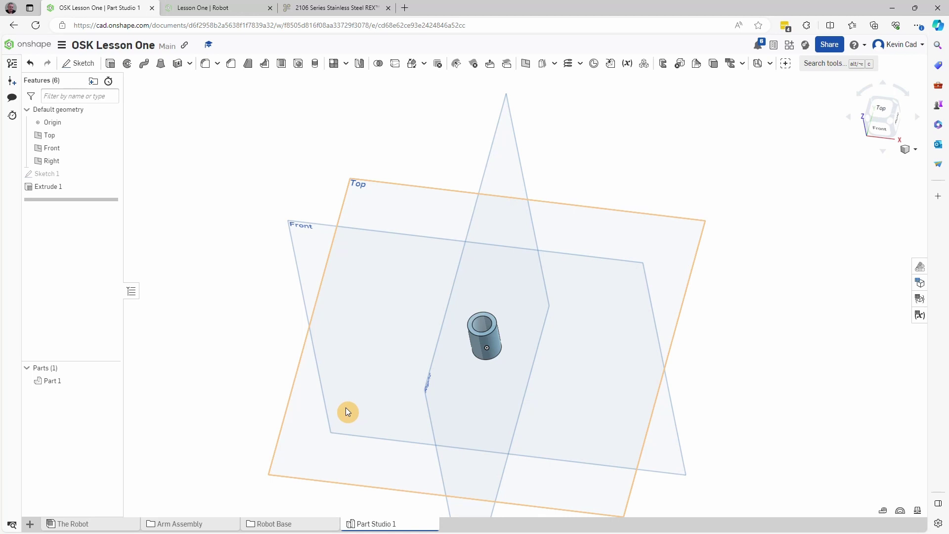
- Rename the extruded part as Upper Arm Shaft Spacer
left_click(49, 386)
right_click(68, 379)
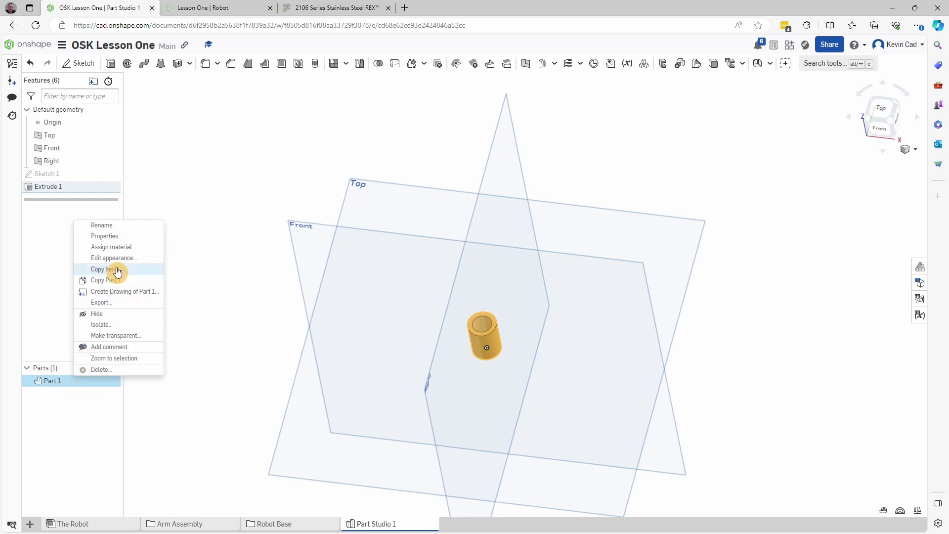
left_click(101, 227)
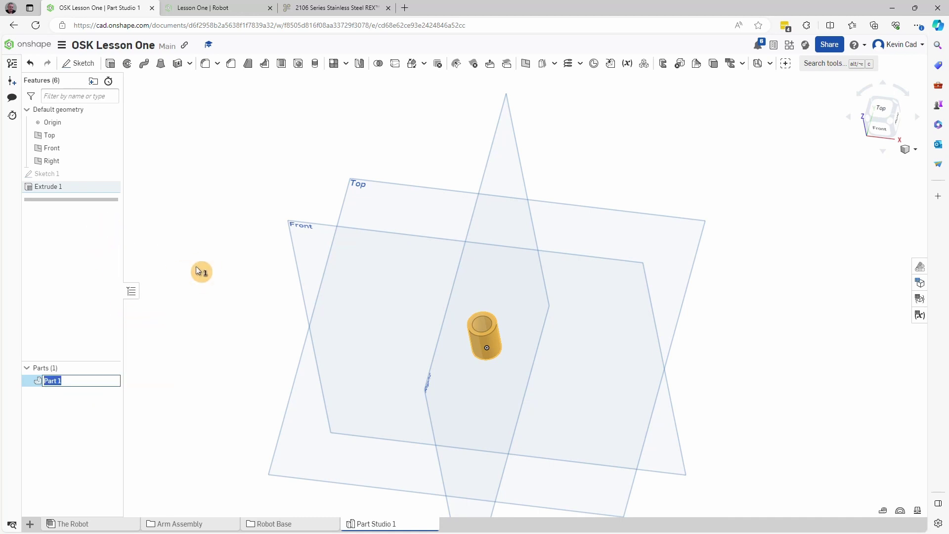
type("Upper Arm Shaft Spacer")
key("Return")
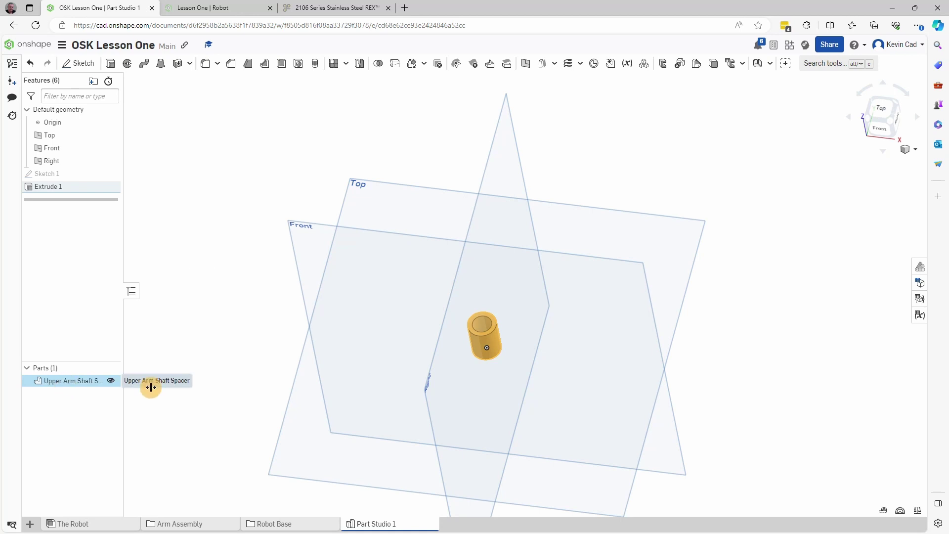
- Assign Nylon from the Onshape Material Library to the Upper Arm Shaft Spacer
right_click(77, 383)
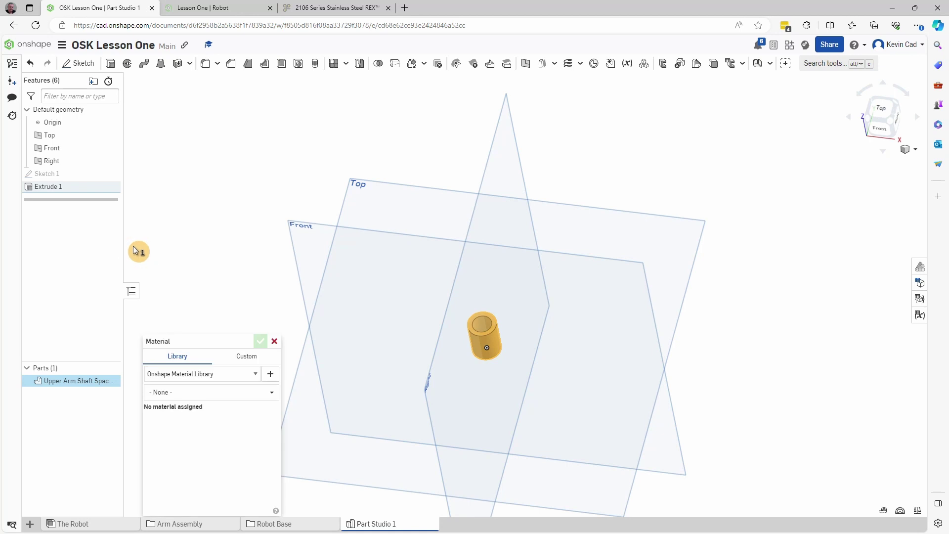
left_click(167, 390)
left_click(265, 395)
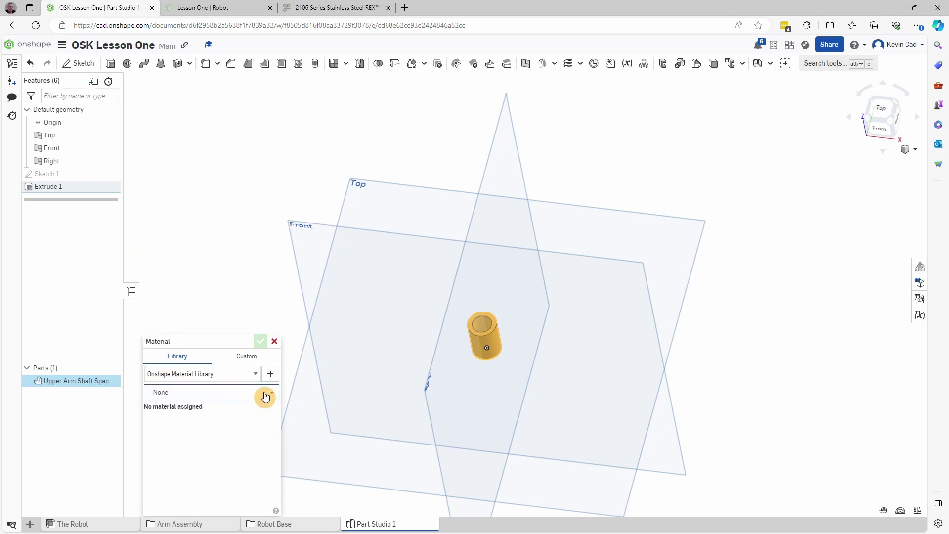
left_click(177, 396)
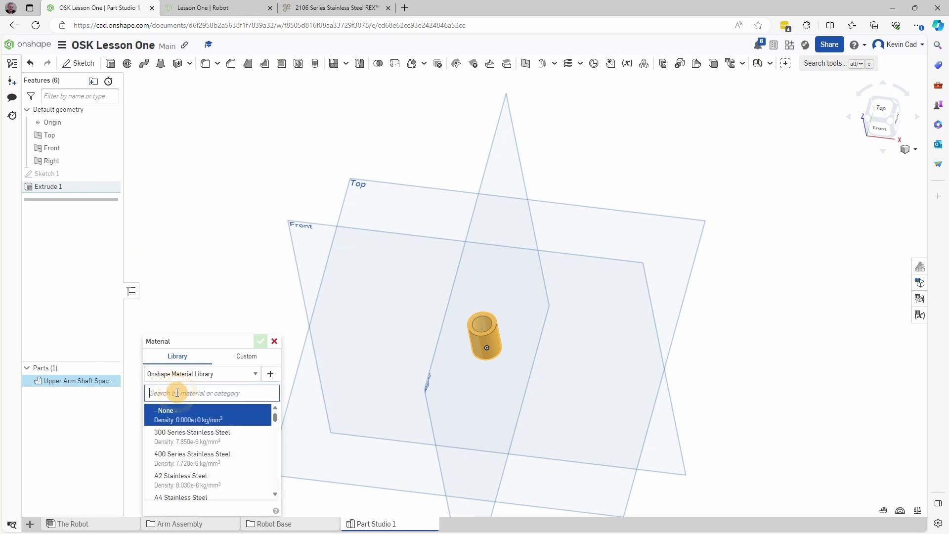
type("Nylon")
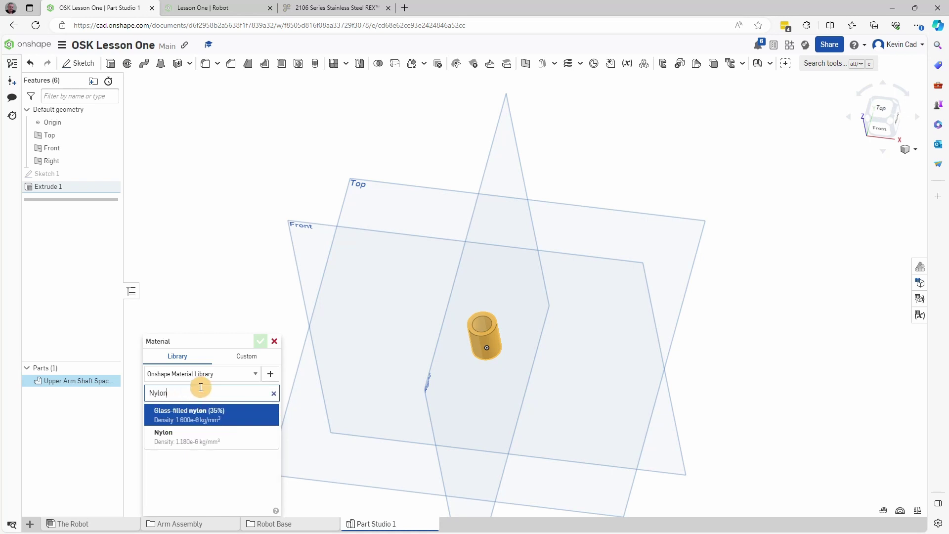
left_click(196, 440)
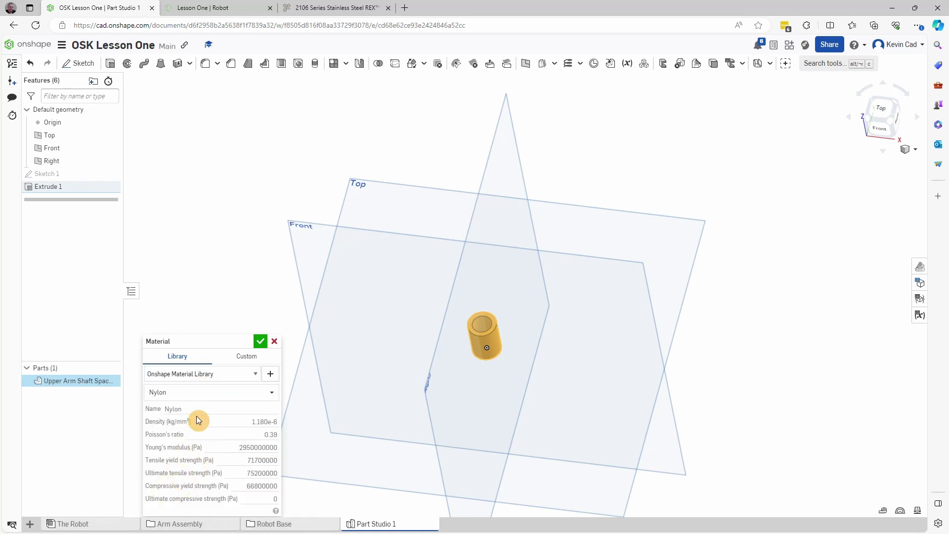
left_click(260, 342)
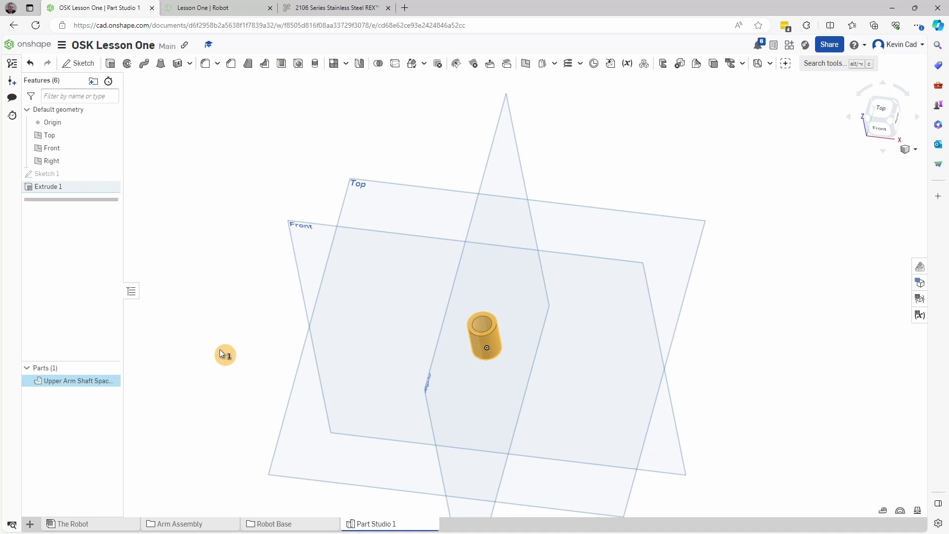
- Set the Upper Arm Shaft Spacer's appearance to the dark grey palette colour 666359
right_click_drag(227, 354, 357, 340)
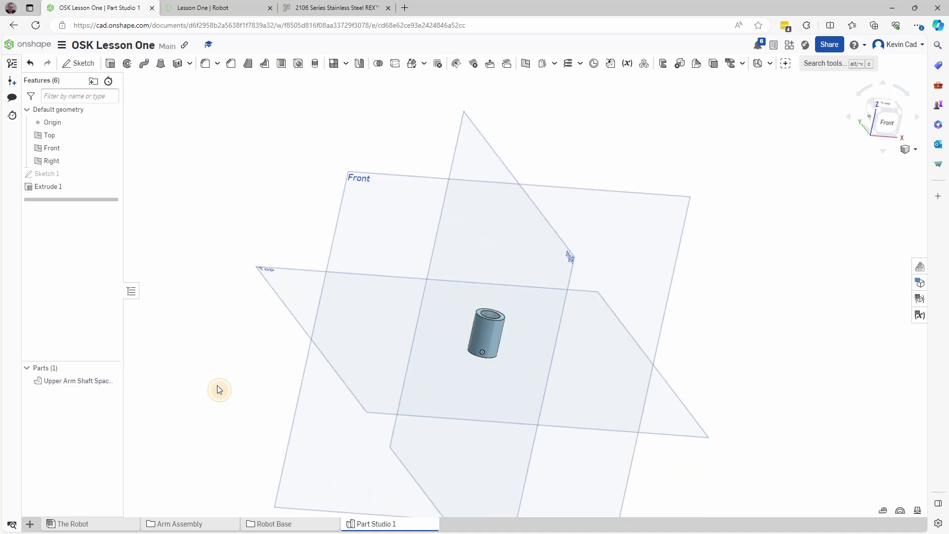
right_click_drag(217, 385, 209, 384)
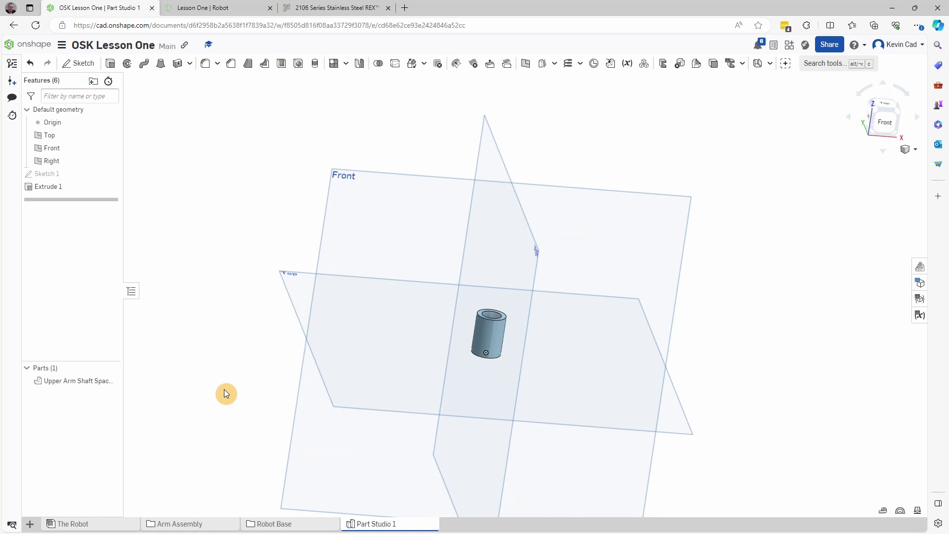
right_click(70, 381)
left_click(121, 260)
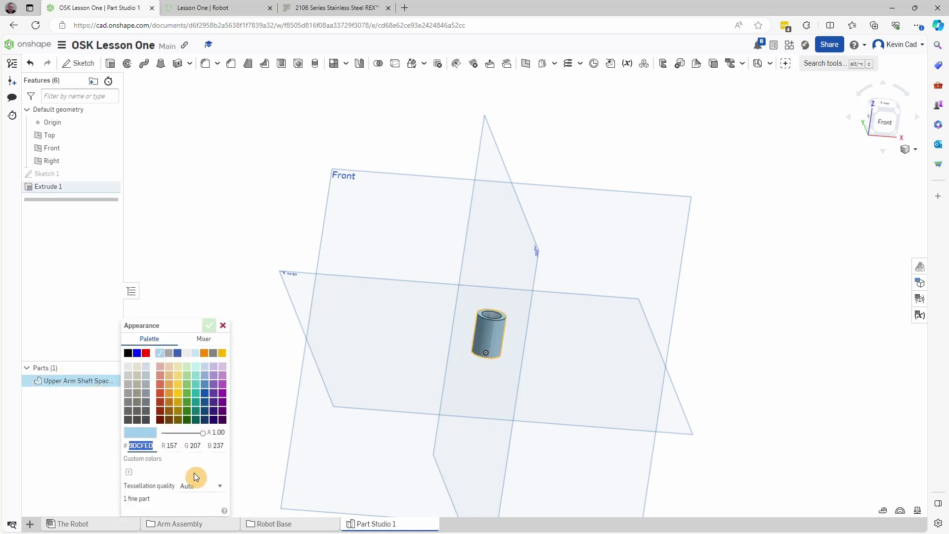
left_click(137, 412)
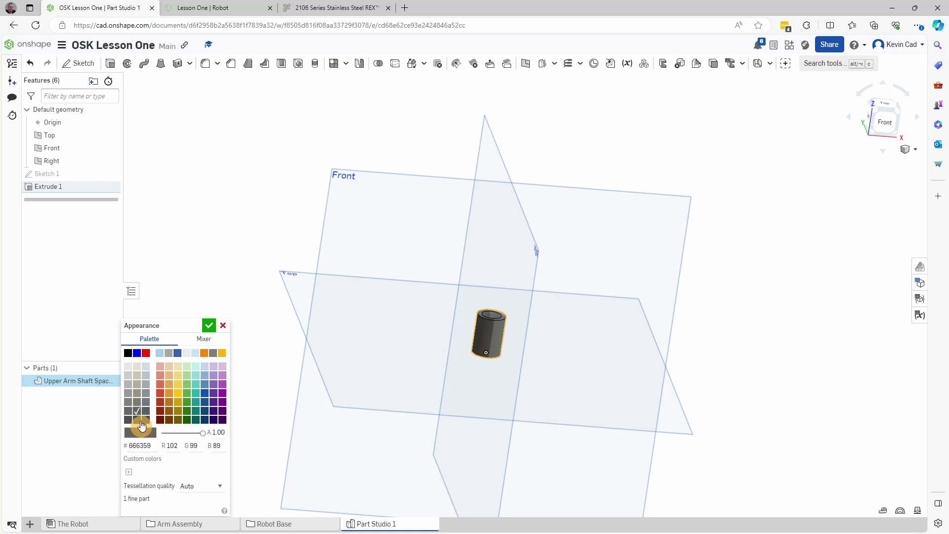
left_click(139, 420)
left_click(138, 421)
left_click(140, 420)
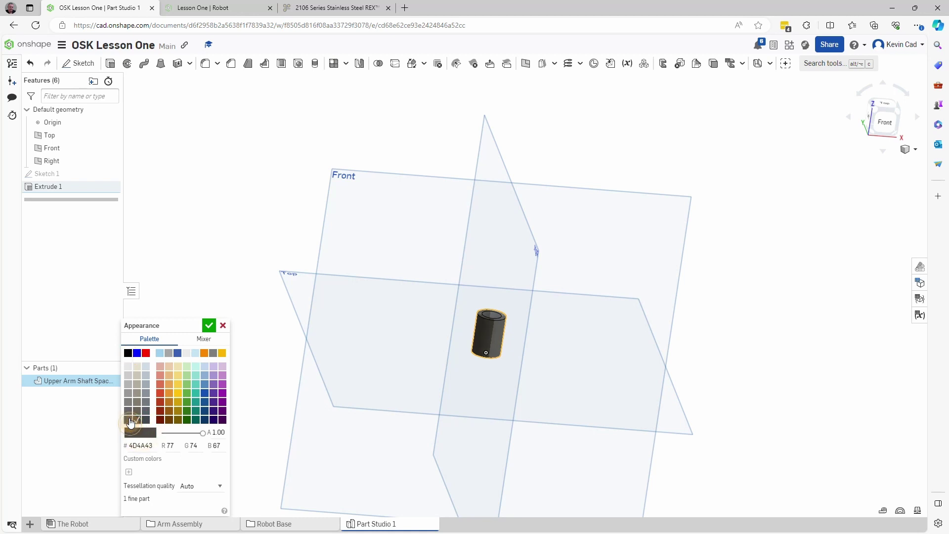
left_click(130, 420)
left_click(138, 420)
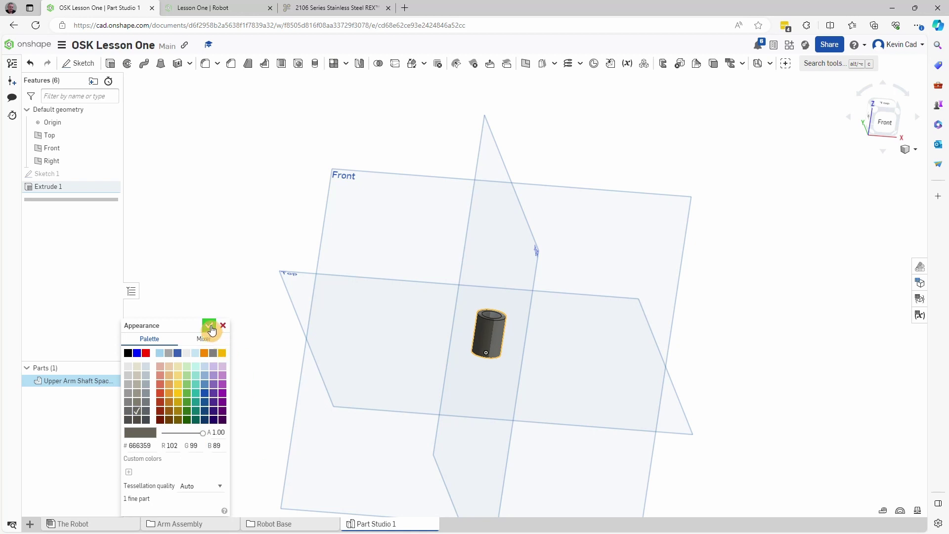
left_click(208, 325)
right_click_drag(251, 365, 214, 379)
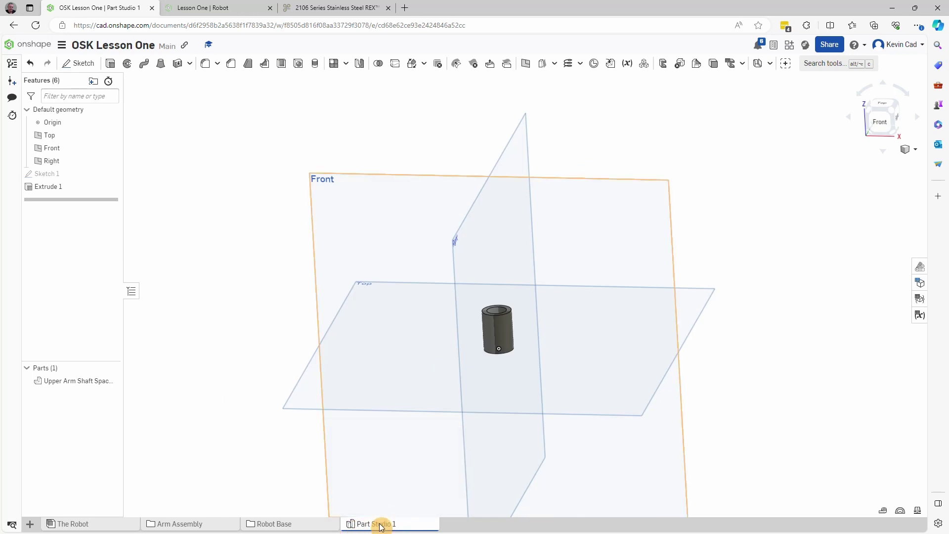
- Rename the Part Studio 1 tab as Arm Parts
mouse_move(388, 531)
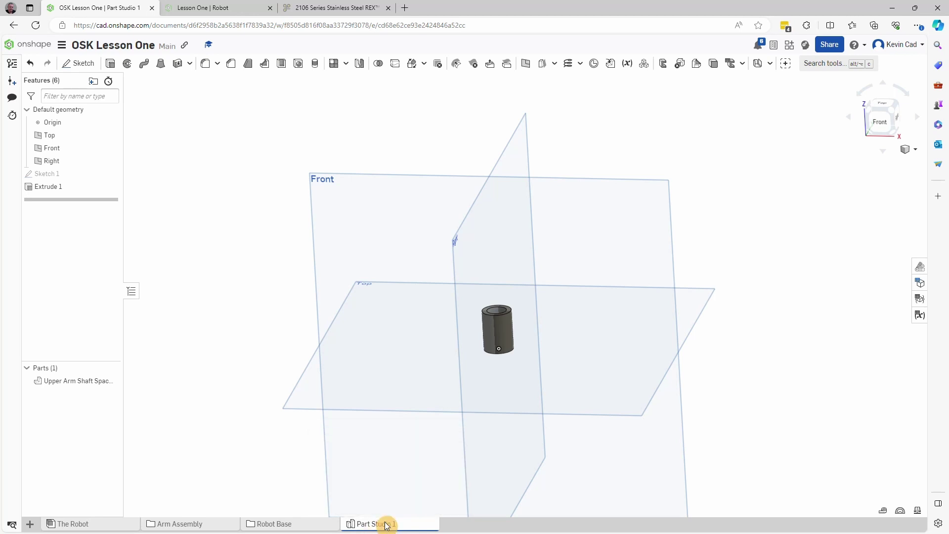
right_click(370, 528)
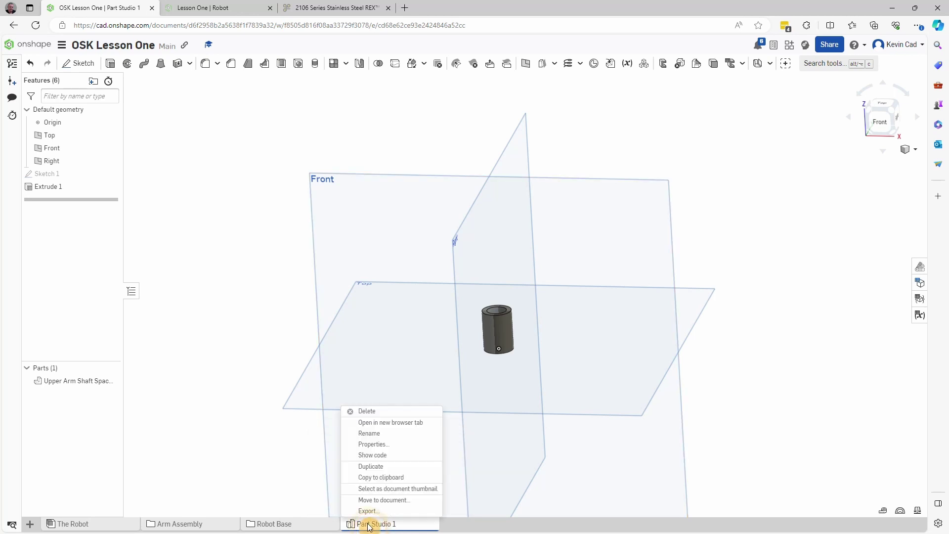
left_click(370, 434)
type("Arm Parts")
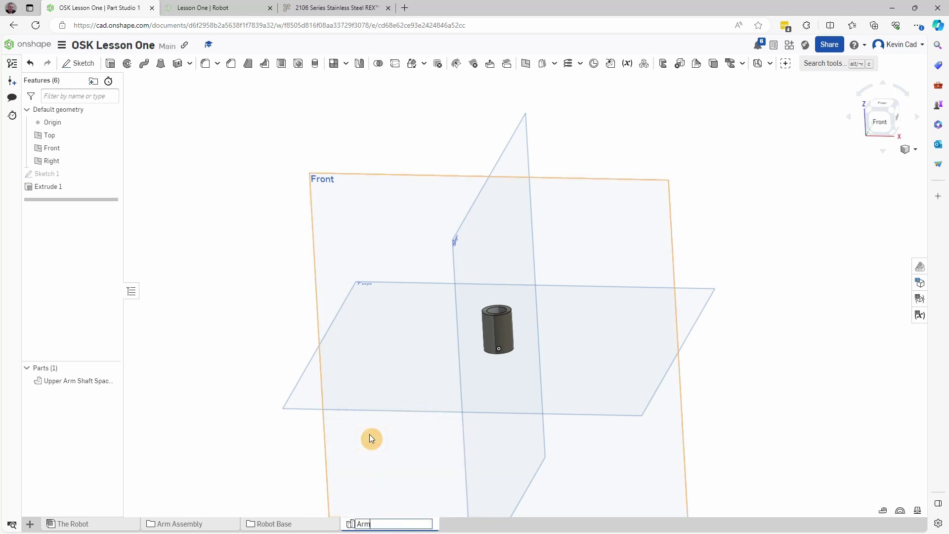
key("Return")
- Move the Arm Parts tab into the Arm Assembly folder and open the Arm Assembly stored there
mouse_move(353, 527)
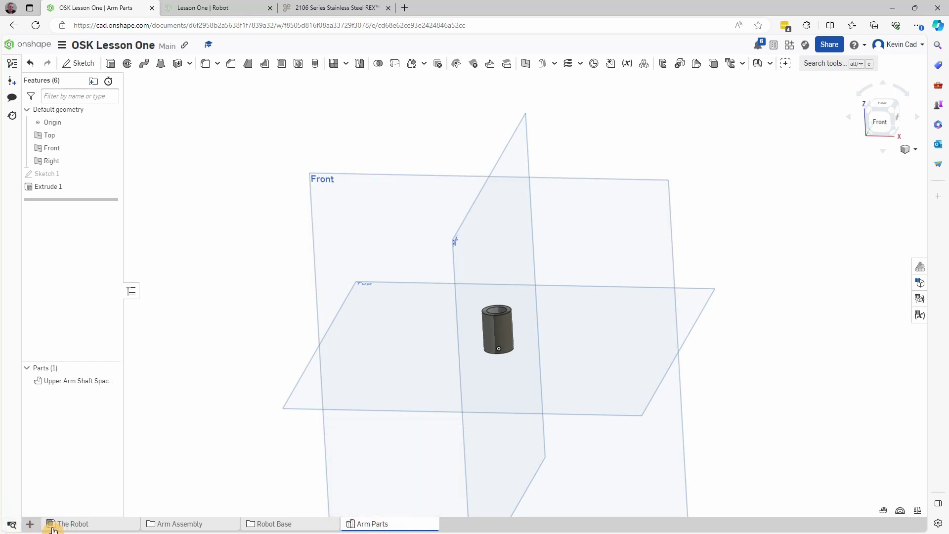
mouse_move(51, 530)
left_click_drag(381, 527, 188, 530)
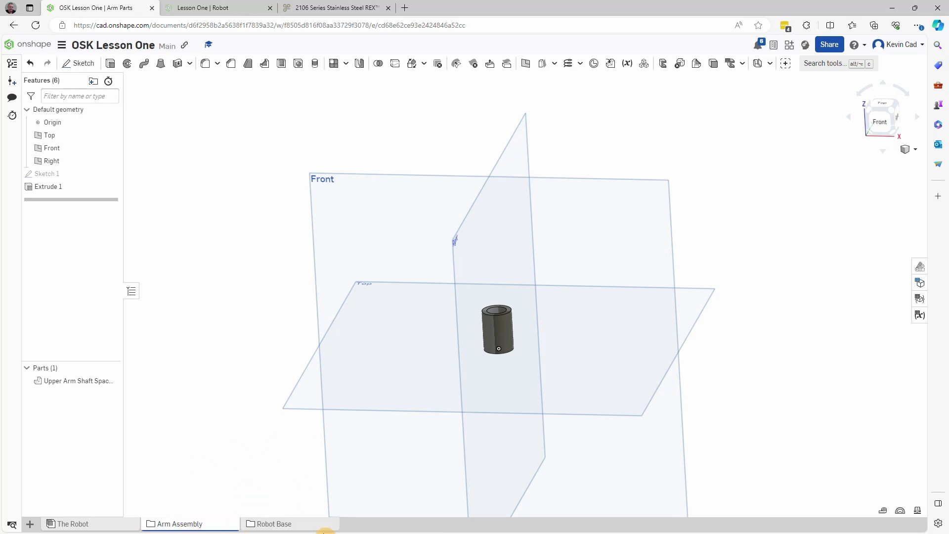
left_click(186, 524)
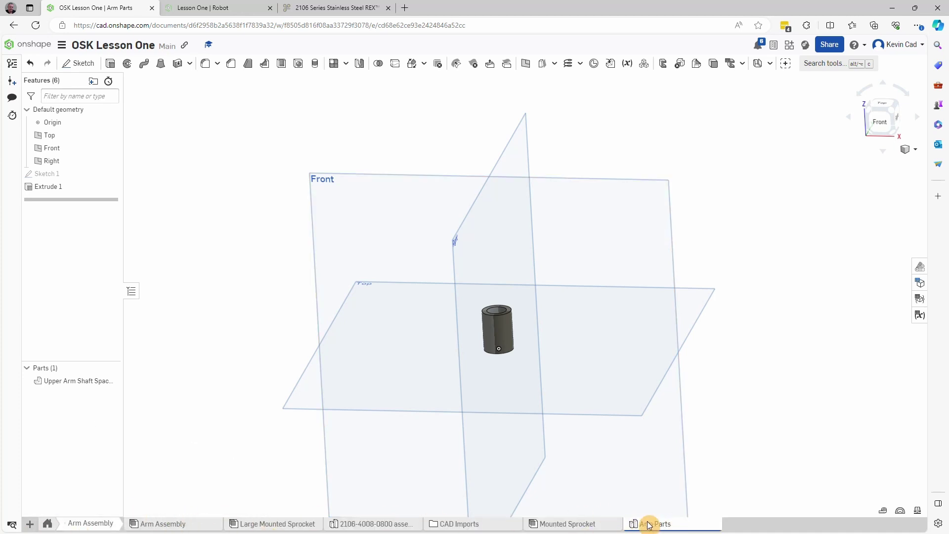
left_click(176, 524)
- Insert one Upper Arm Shaft Spacer from the current document into the assembly, in the free space below the arm channel
right_click_drag(487, 210, 419, 213)
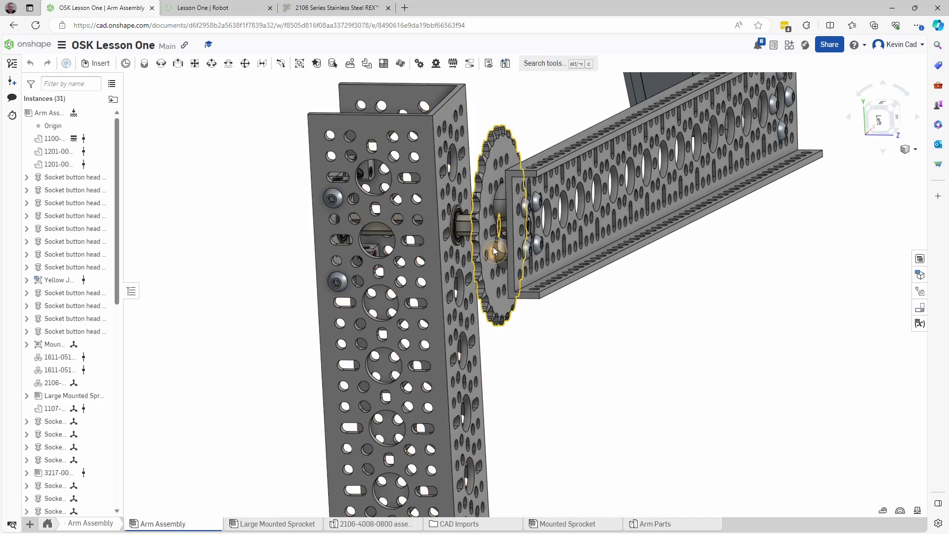
mouse_move(494, 253)
right_mouse_down()
mouse_move(516, 247)
mouse_move(479, 260)
right_mouse_up()
scroll(464, 211, "up", 10)
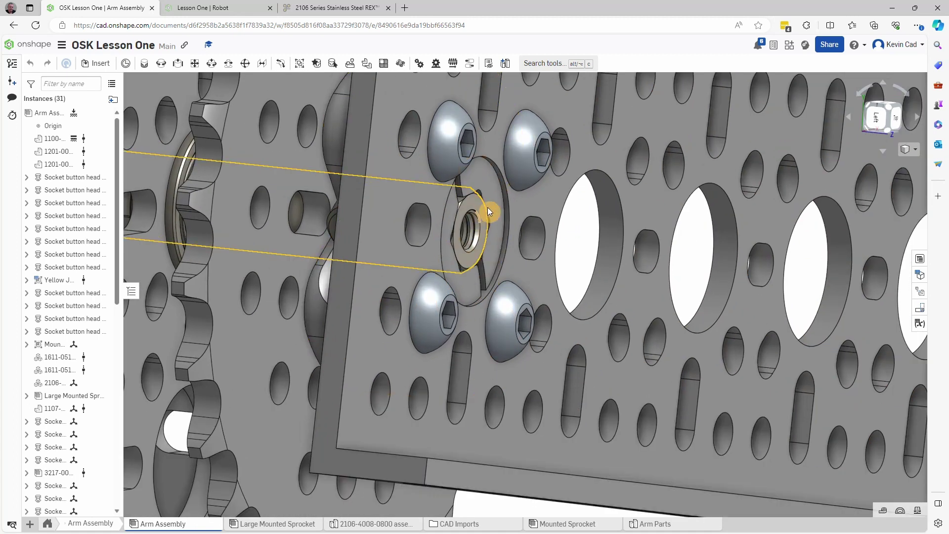
scroll(473, 221, "down", 10)
right_click_drag(500, 357, 678, 339)
right_click_drag(742, 328, 790, 373)
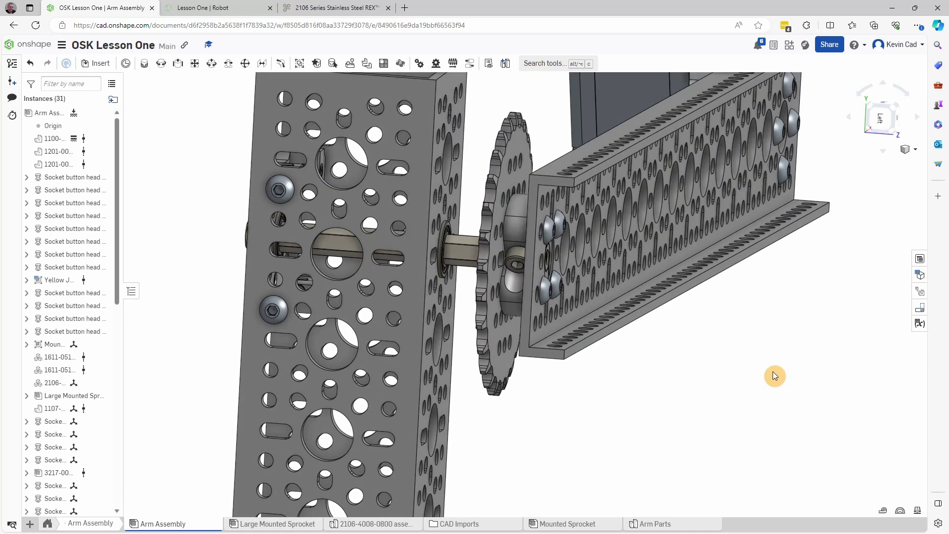
left_click(96, 64)
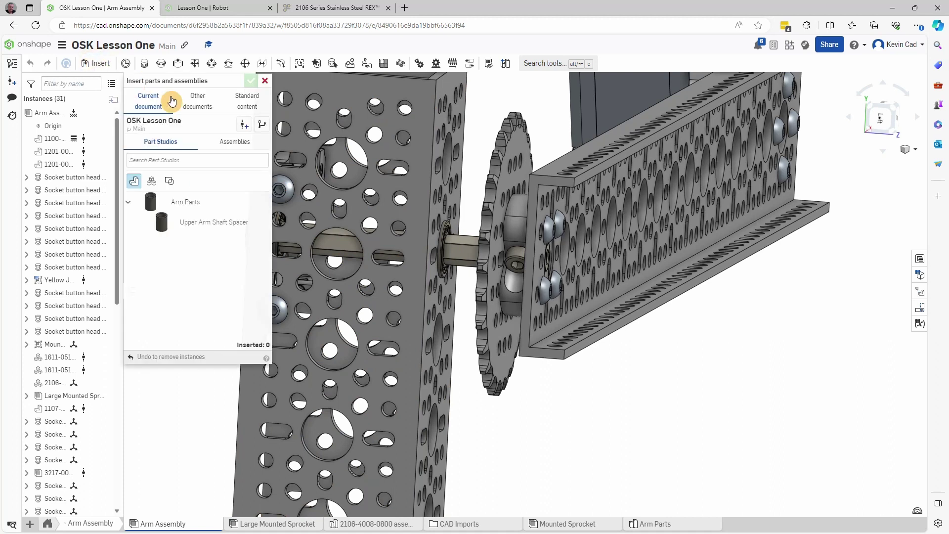
left_click(155, 101)
left_click(200, 226)
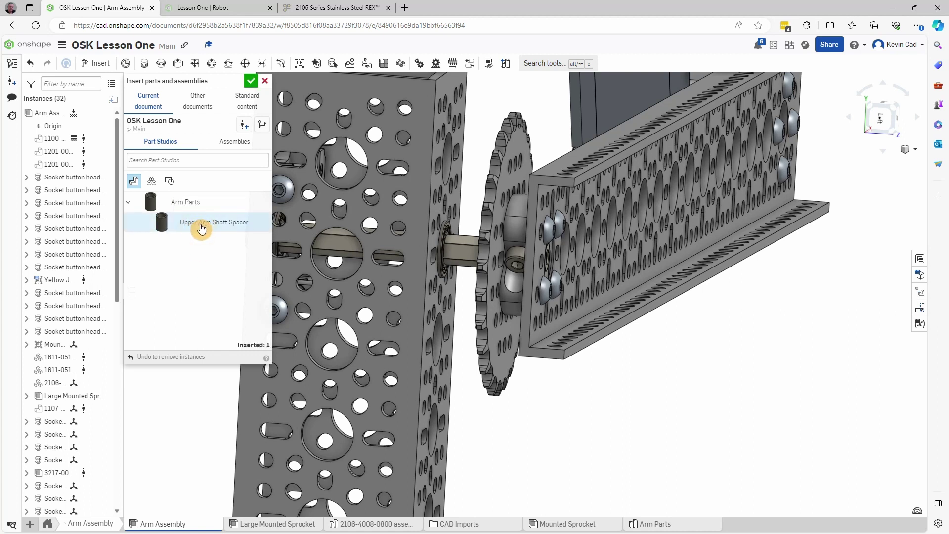
left_click(648, 414)
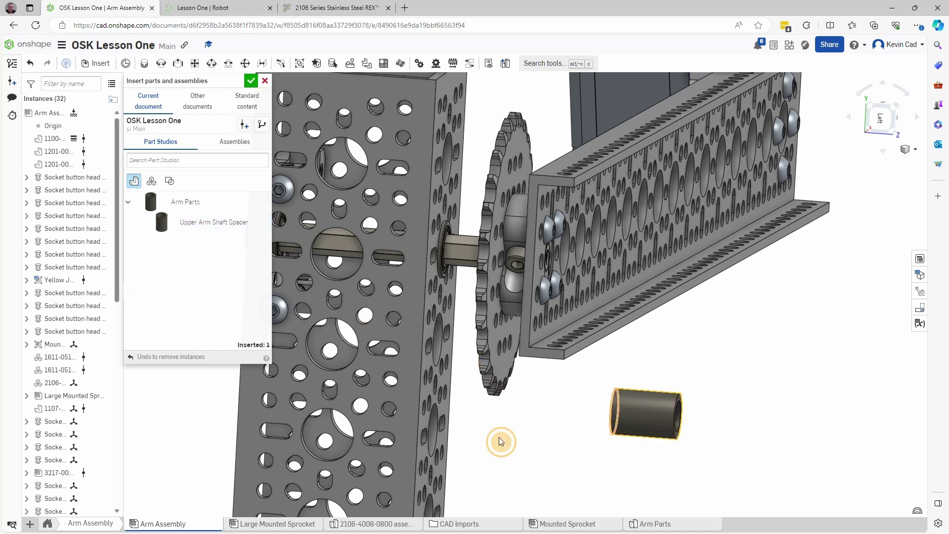
mouse_move(459, 343)
right_mouse_down()
mouse_move(482, 357)
mouse_move(458, 350)
right_mouse_up()
scroll(426, 247, "up", 3)
scroll(445, 262, "down", 5)
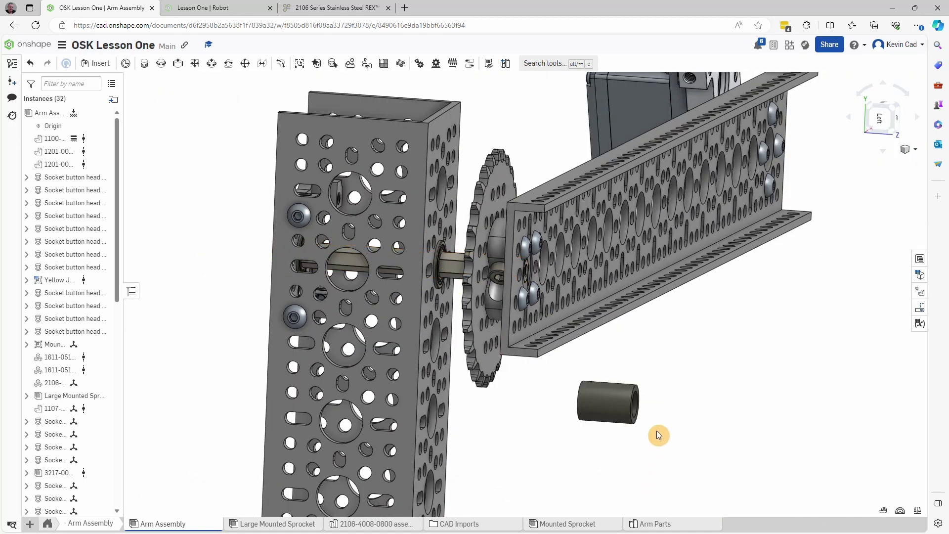
scroll(660, 425, "up", 5)
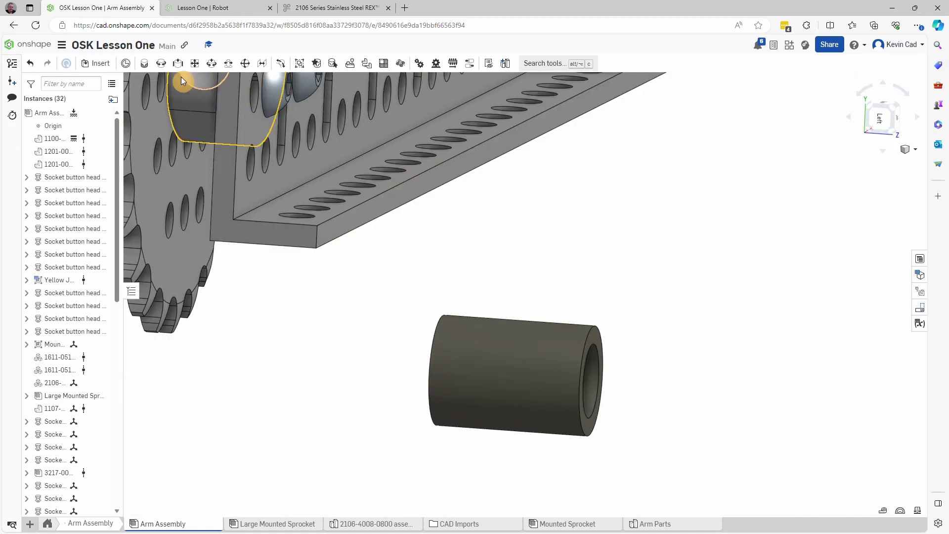
left_click(150, 68)
left_click(615, 333)
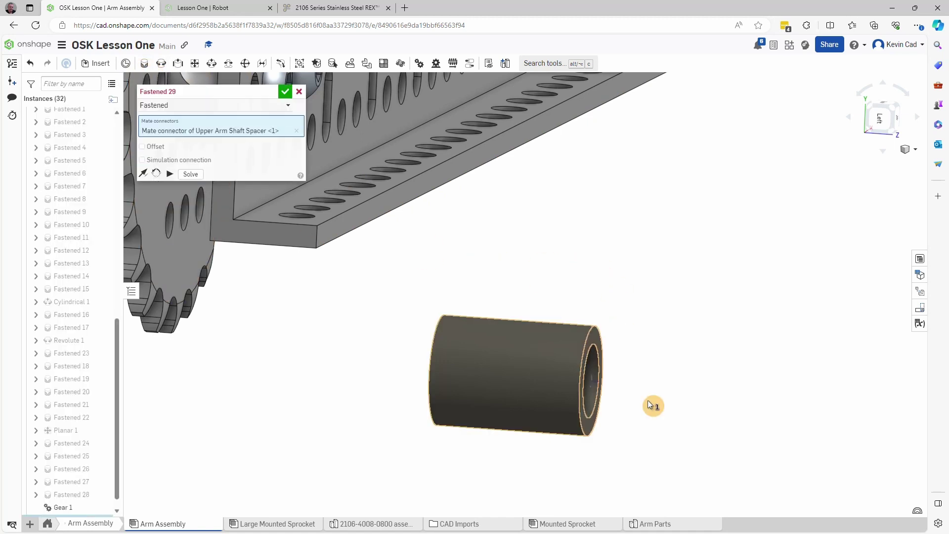
scroll(653, 405, "down", 4)
scroll(398, 222, "up", 5)
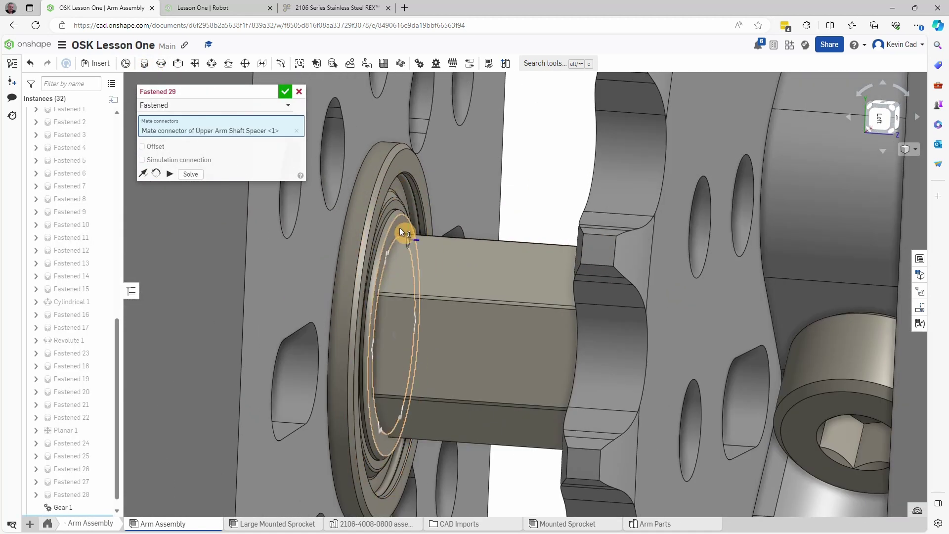
left_click(392, 336)
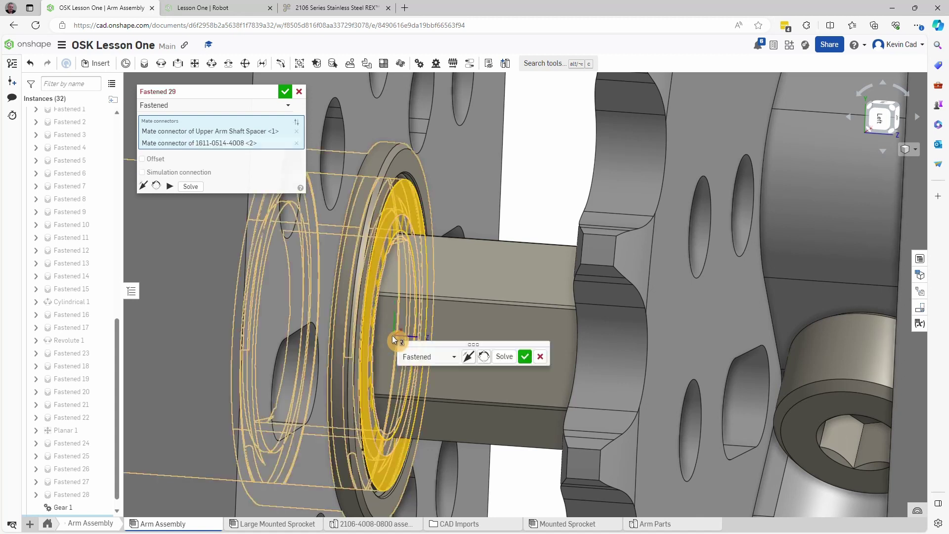
left_click(469, 357)
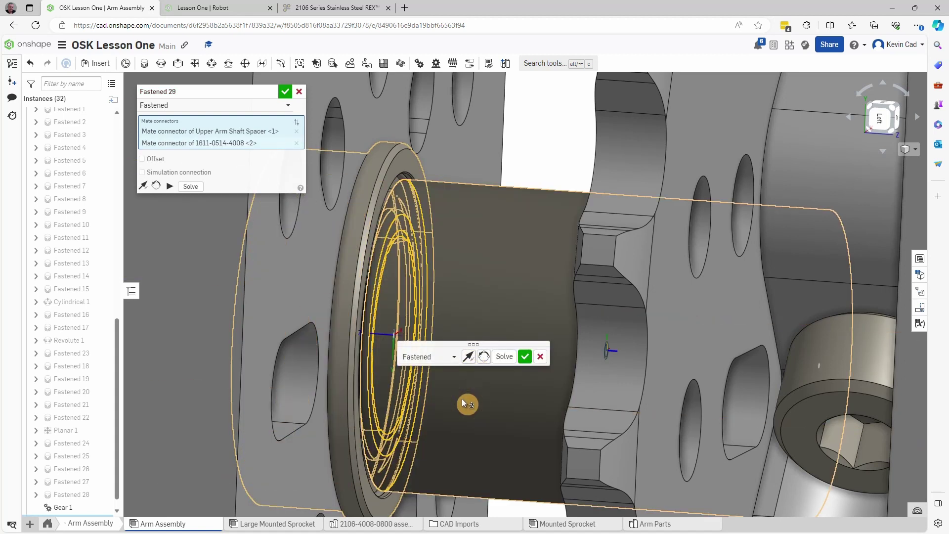
left_click(525, 357)
- Inspect how the spacer sits on the hex shaft between the arm channel's bearing and the large sprocket
key("m")
scroll(505, 415, "down", 8)
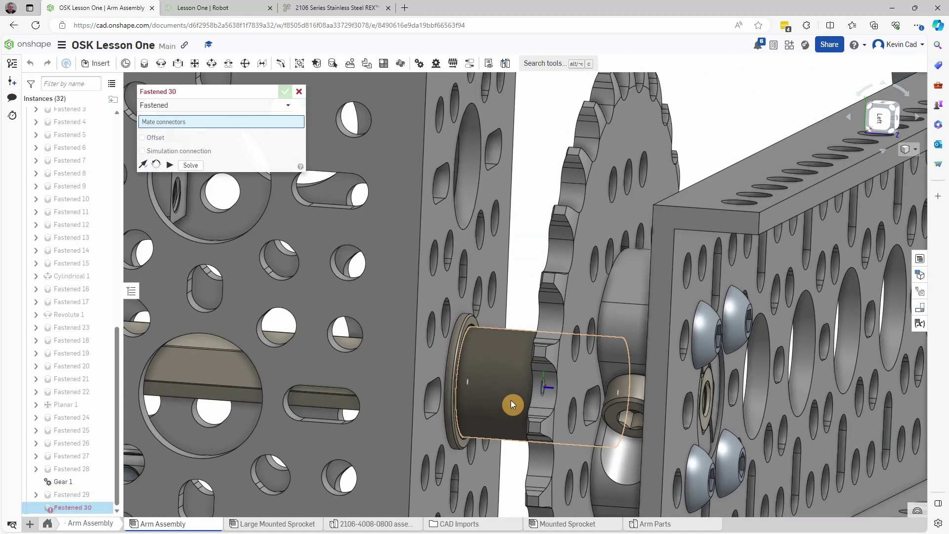
right_click_drag(511, 404, 533, 409)
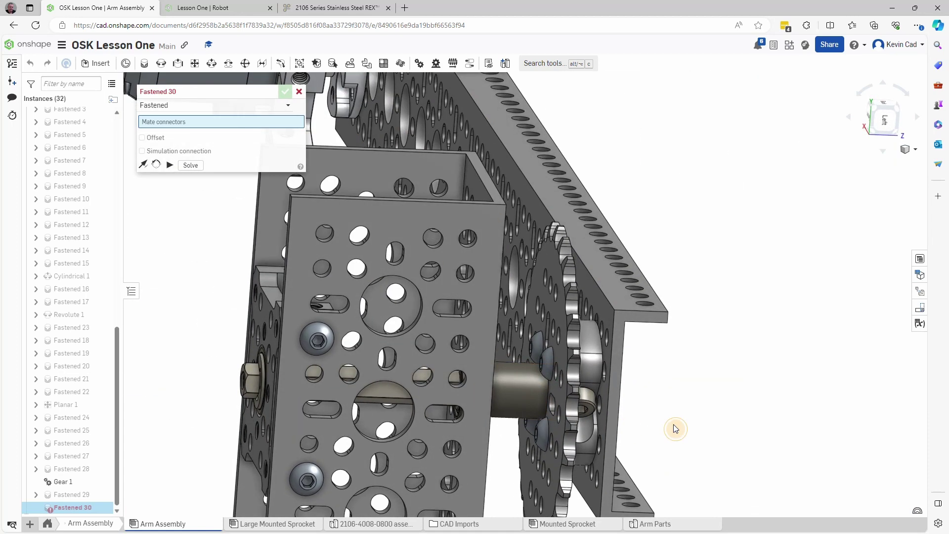
mouse_move(675, 425)
right_mouse_down()
mouse_move(665, 421)
mouse_move(692, 420)
mouse_move(699, 433)
mouse_move(665, 431)
right_mouse_up()
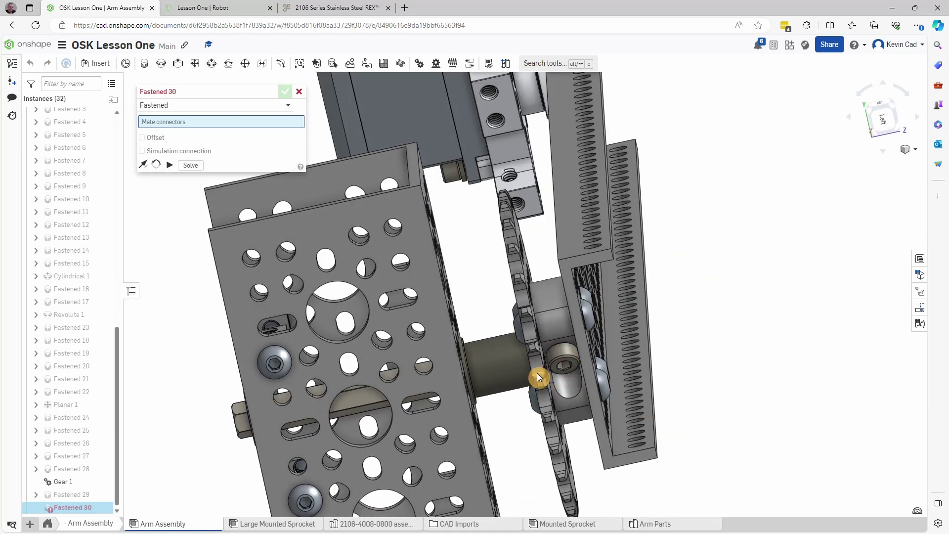
scroll(504, 375, "up", 10)
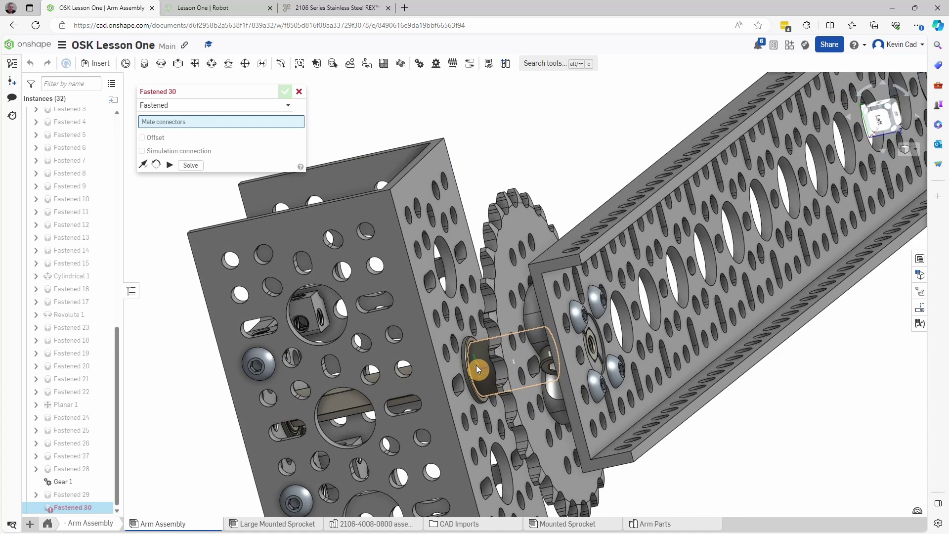
scroll(483, 359, "up", 3)
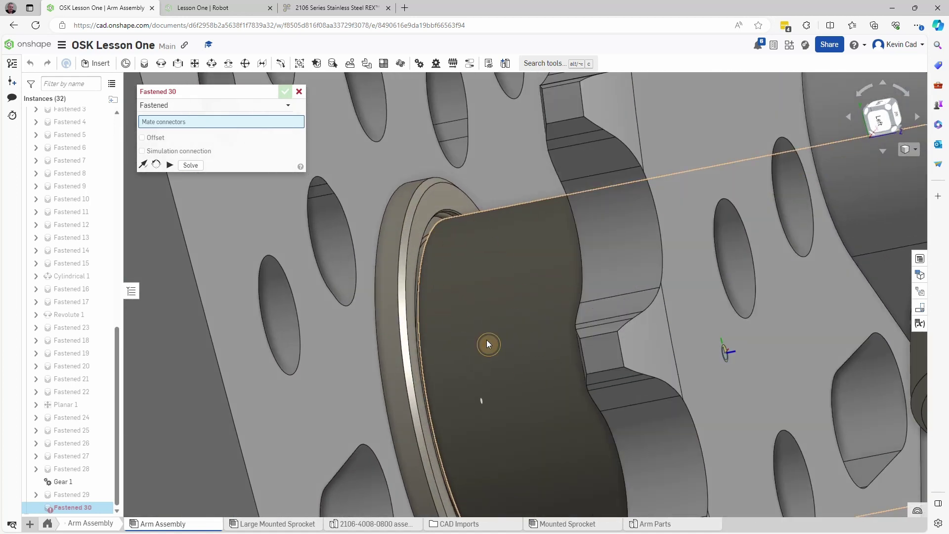
mouse_move(488, 343)
right_mouse_down()
mouse_move(491, 321)
mouse_move(511, 324)
right_mouse_up()
key("Escape")
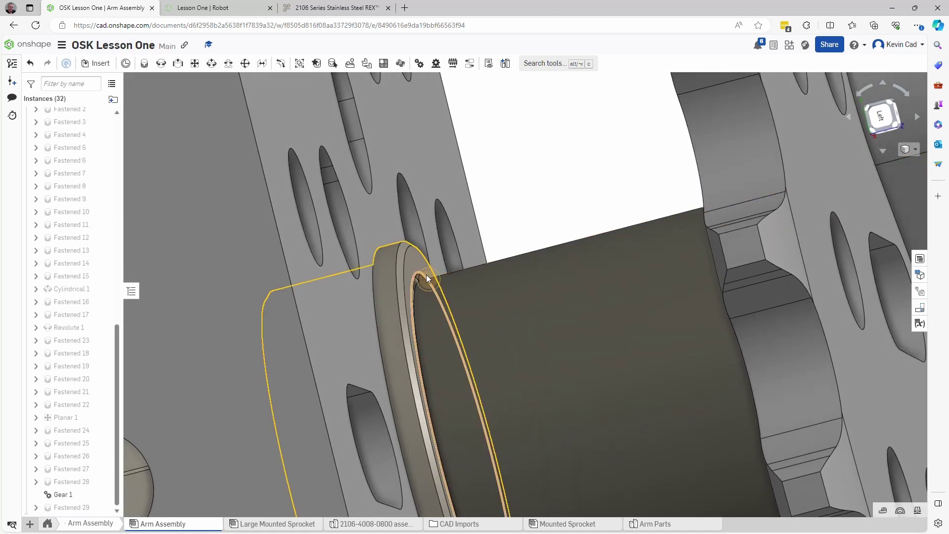
- Measure the diameter of the bearing's circular edge next to the spacer and return to an overall view of the arm
left_click(426, 274)
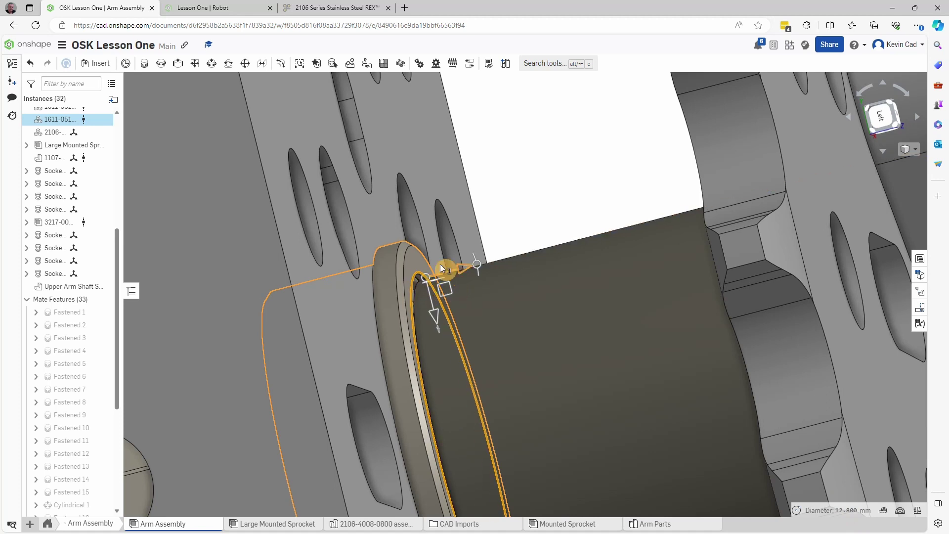
key("Escape")
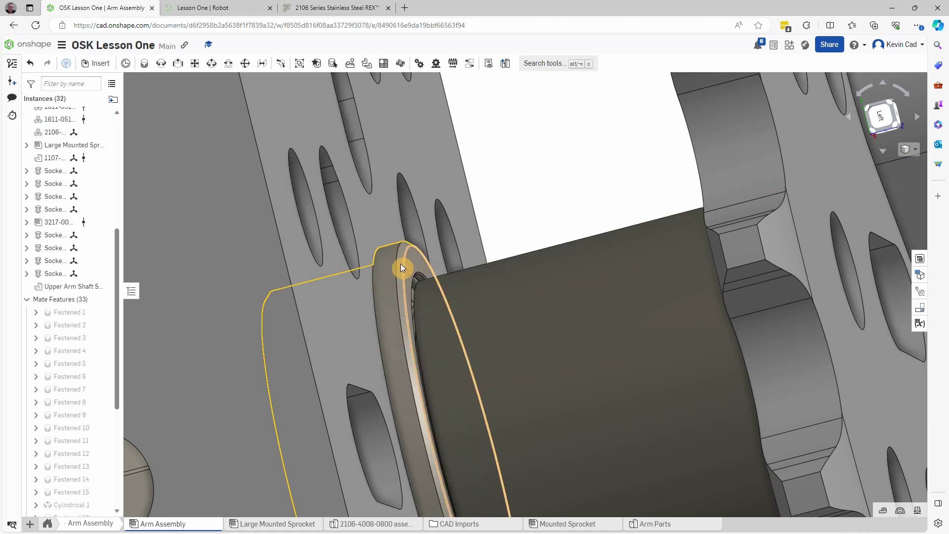
key("shift+3")
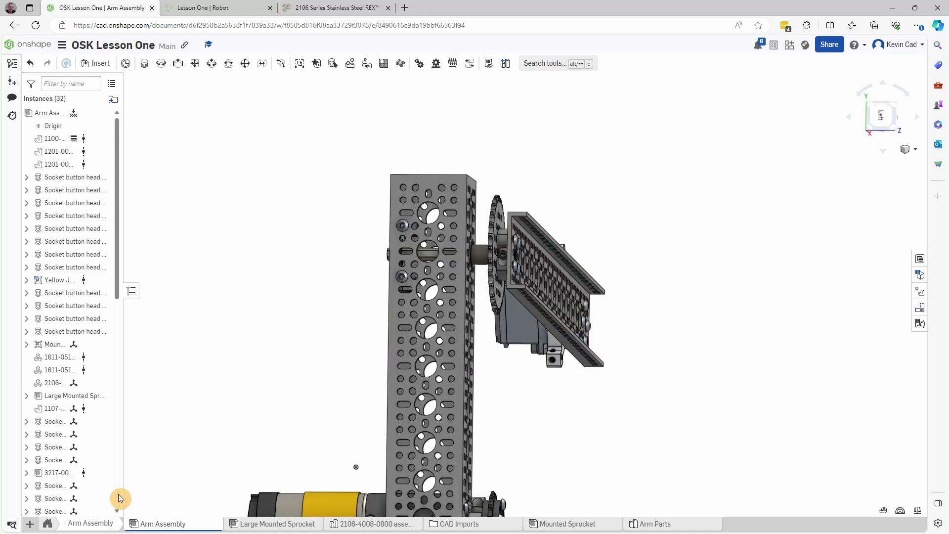
- Open The Robot assembly and examine the spacer joint at the upper arm and the complete robot from several sides
left_click(49, 525)
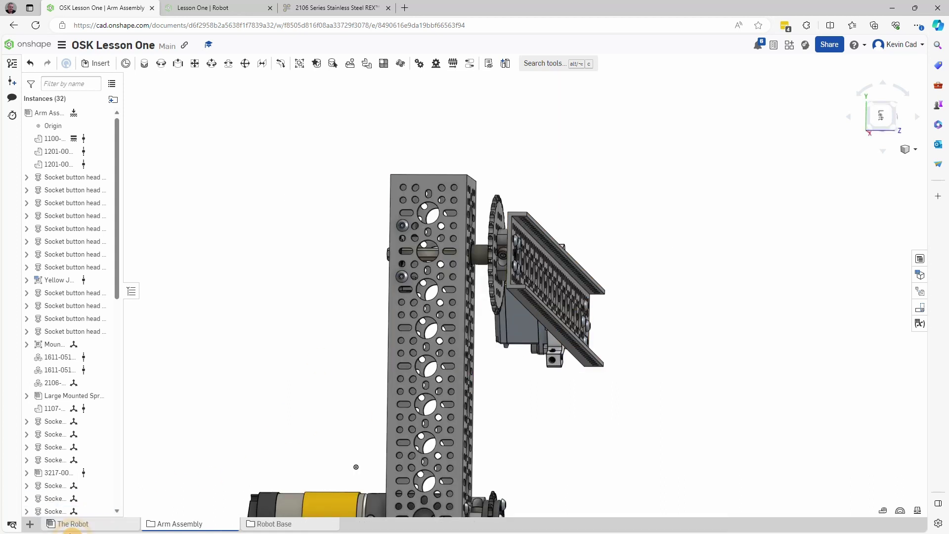
left_click(94, 524)
right_click_drag(617, 299, 710, 267)
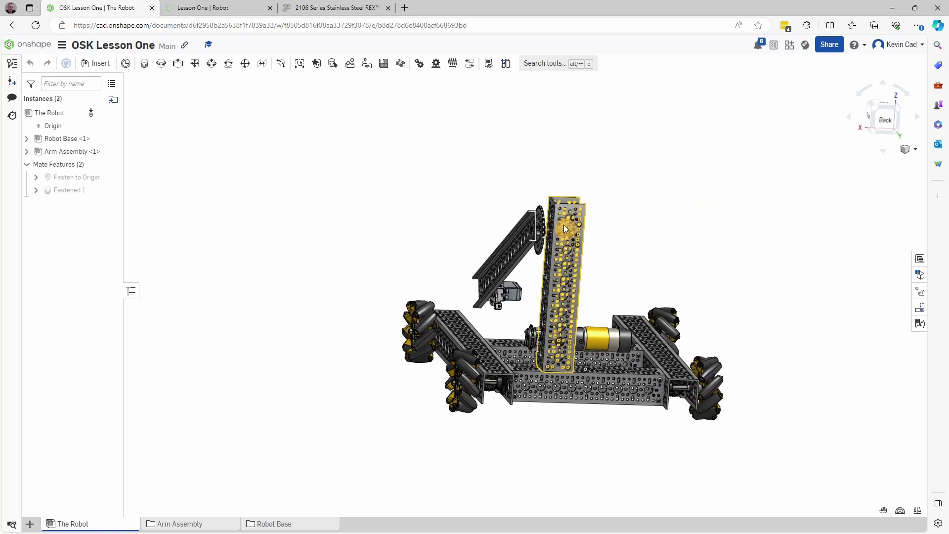
scroll(559, 240, "up", 10)
scroll(525, 246, "down", 10)
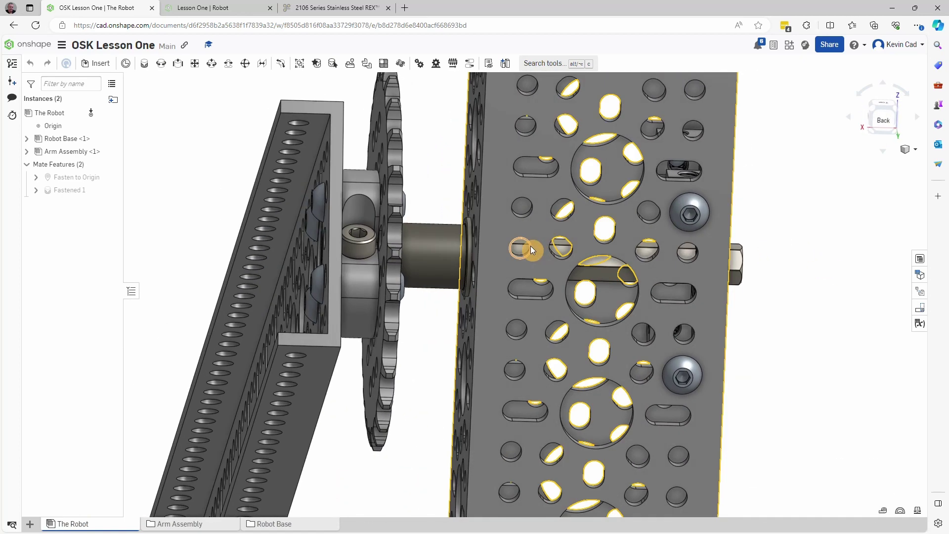
right_click_drag(596, 310, 524, 275)
scroll(538, 237, "up", 5)
key("shift+4")
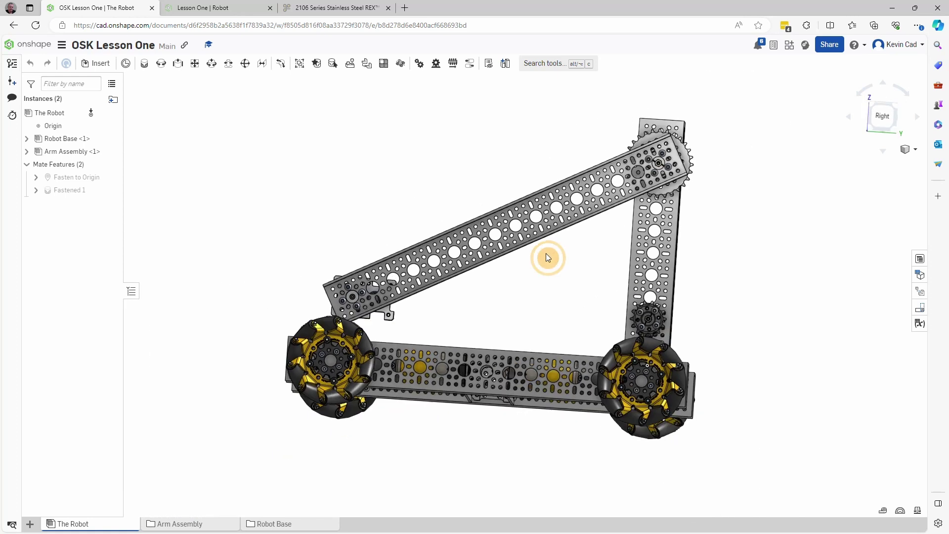
mouse_move(548, 257)
right_mouse_down()
mouse_move(570, 261)
mouse_move(425, 259)
mouse_move(395, 276)
mouse_move(556, 261)
right_mouse_up()
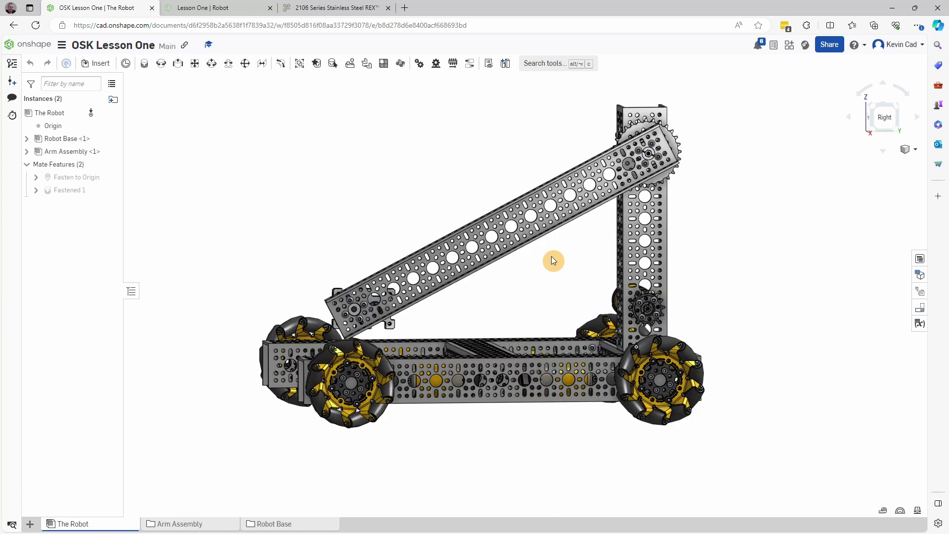
right_click_drag(552, 257, 269, 307)
mouse_move(272, 337)
right_mouse_down()
mouse_move(261, 318)
mouse_move(265, 349)
mouse_move(256, 318)
mouse_move(194, 307)
mouse_move(181, 334)
mouse_move(202, 348)
mouse_move(227, 328)
mouse_move(278, 356)
mouse_move(246, 359)
mouse_move(275, 355)
right_mouse_up()
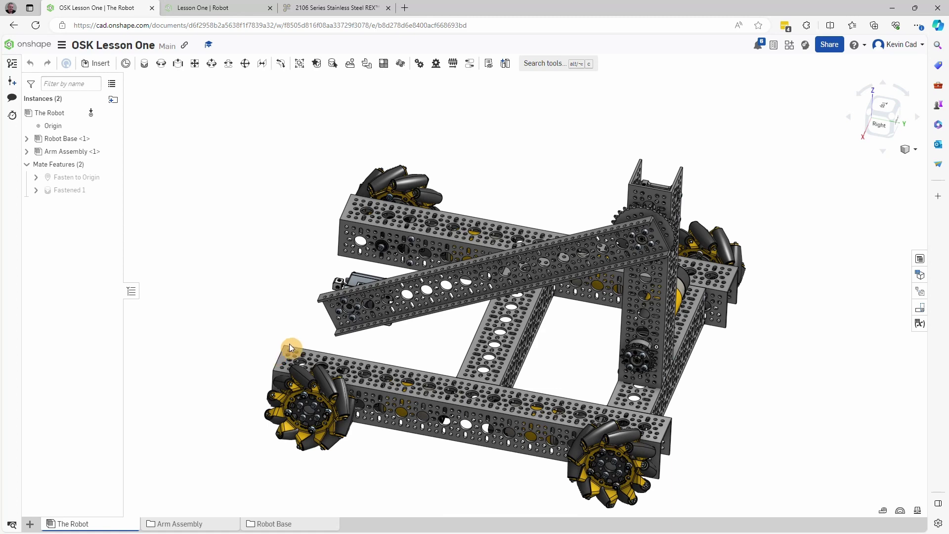
scroll(635, 240, "up", 7)
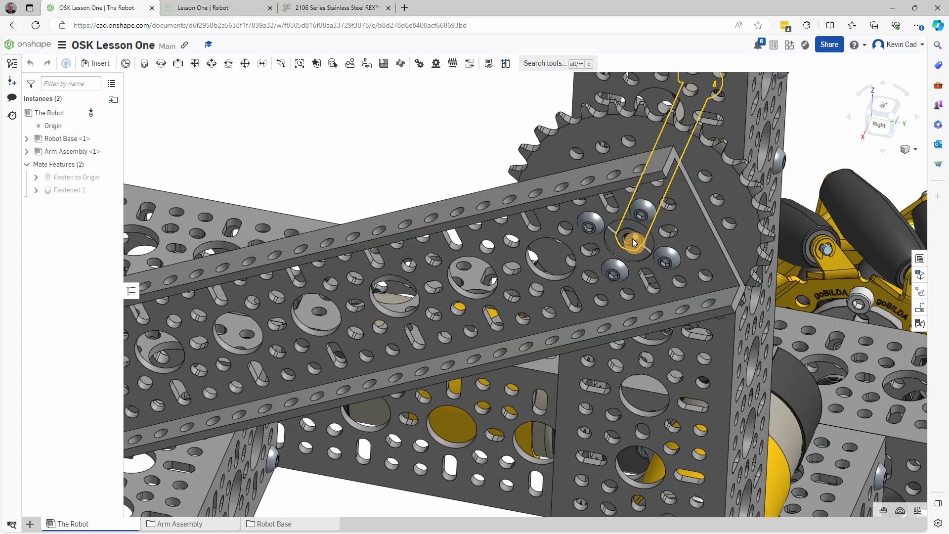
scroll(635, 242, "down", 8)
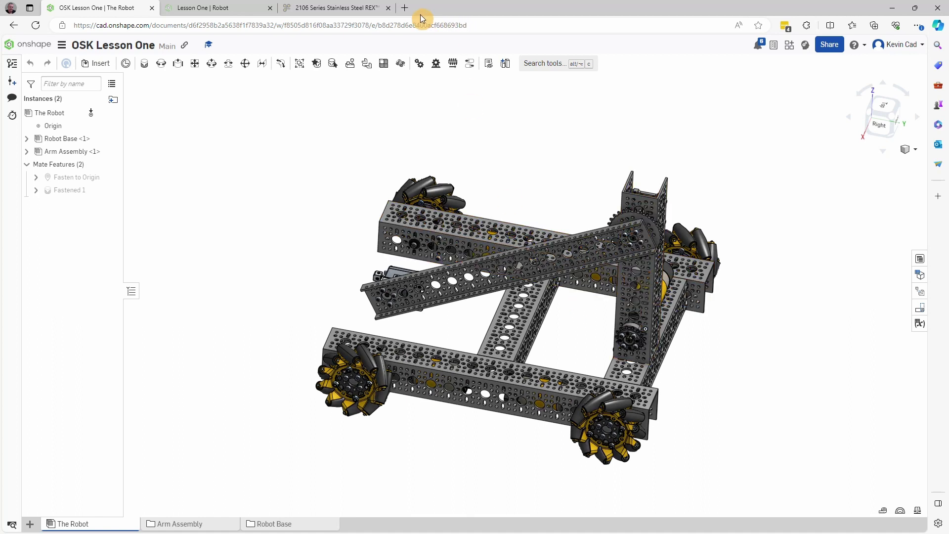
- Open revrobotics.com in a new browser tab
left_click(404, 7)
type("revrobotics.com")
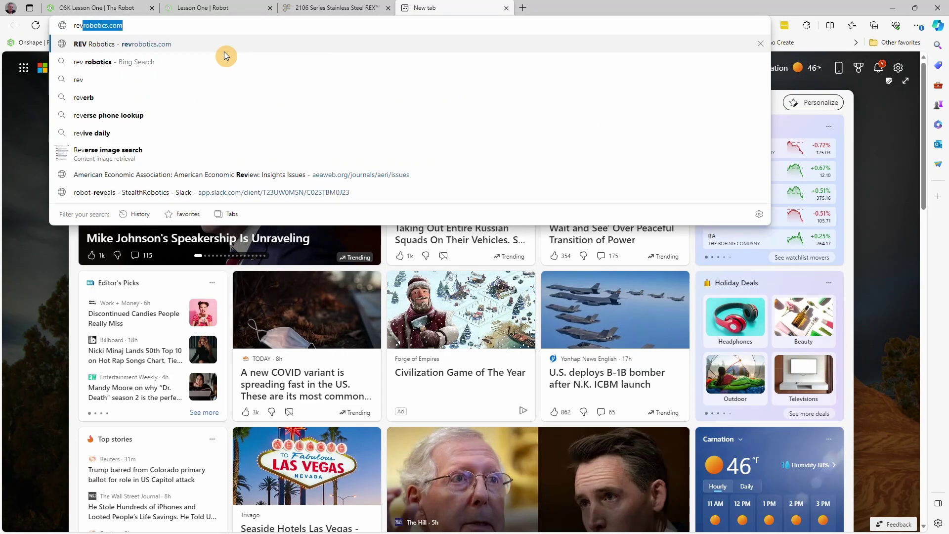
key("Return")
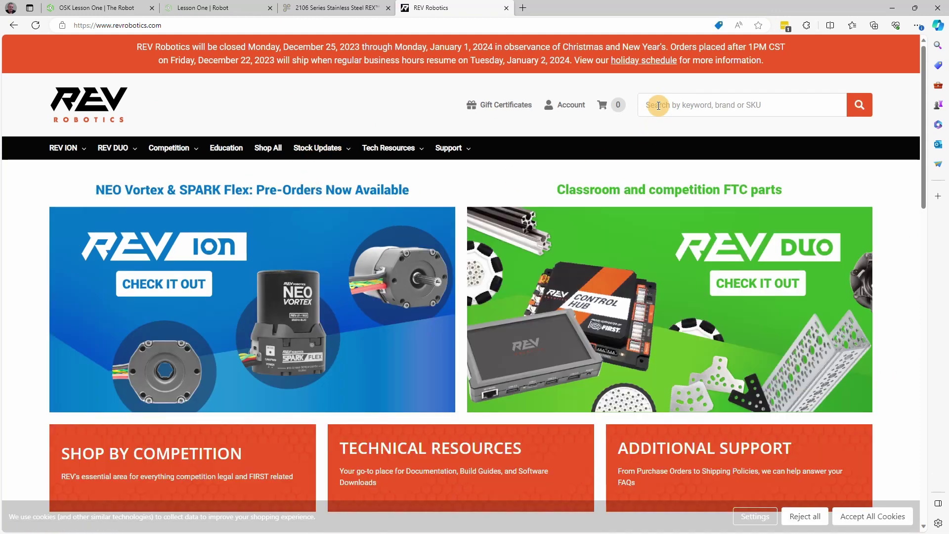
- Search the REV Robotics store for Switch and open the Switch Cable and Bracket product page
left_click(658, 106)
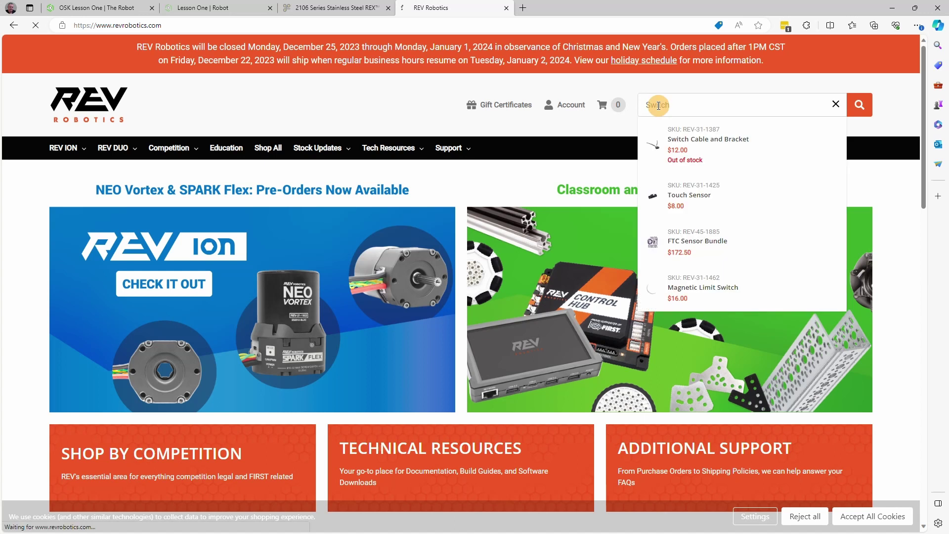
key("Return")
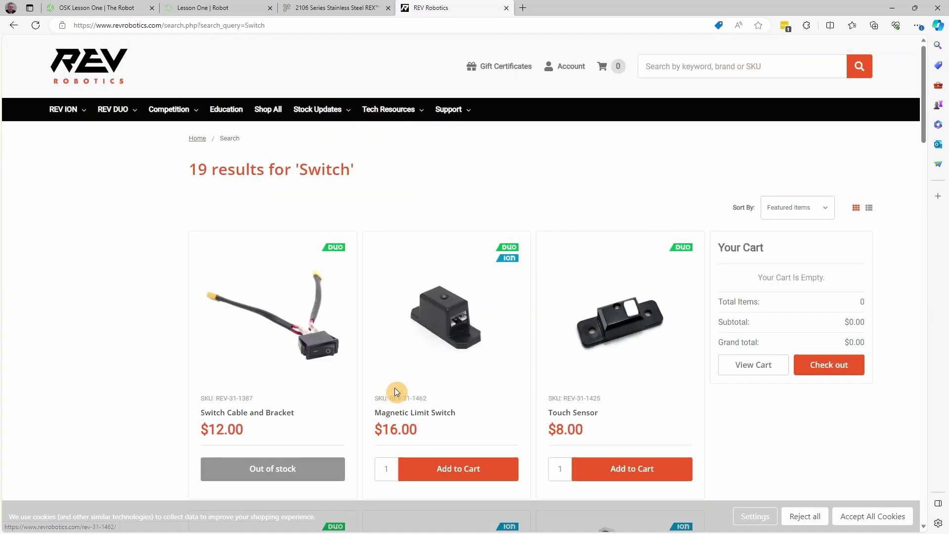
left_click(297, 349)
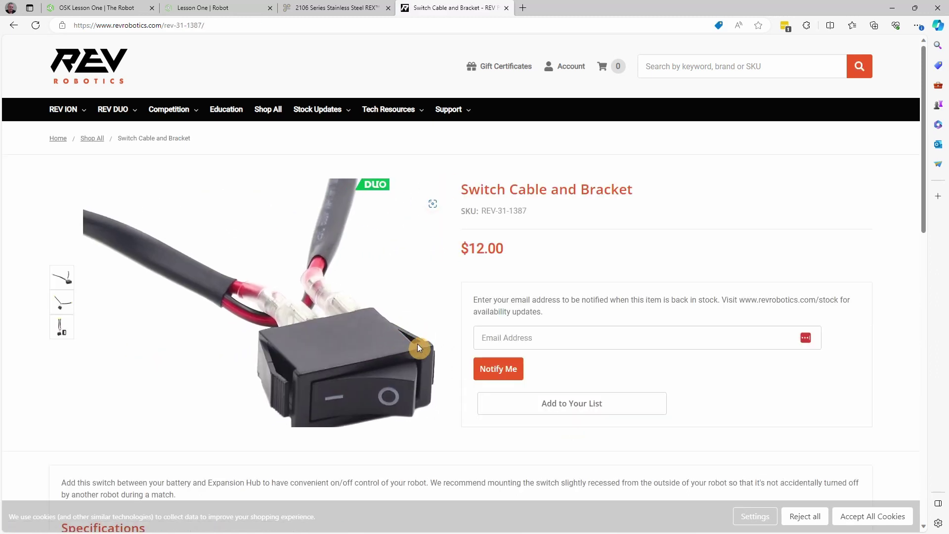
- Review the product's specifications and download the REV-31-1387 STEP file from its CAD and drawings section
scroll(708, 384, "down", 5)
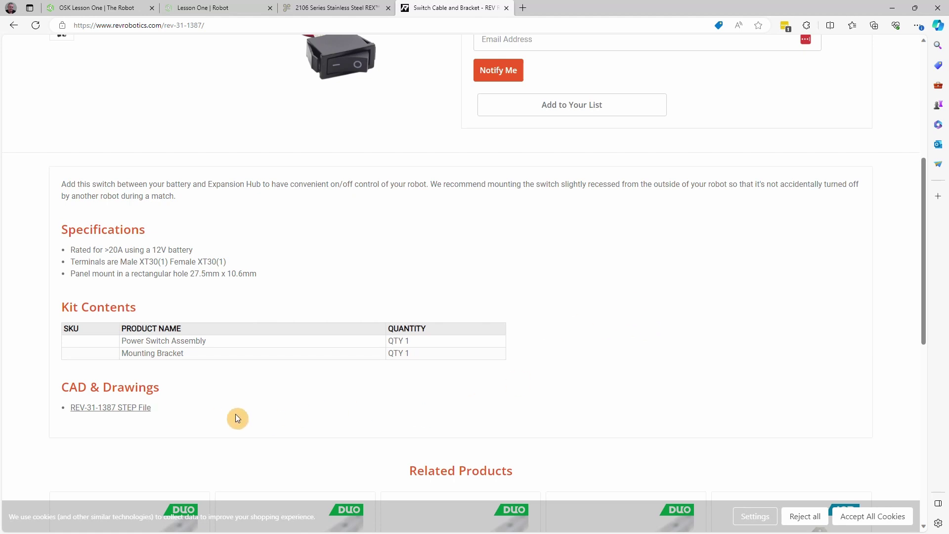
scroll(218, 413, "up", 6)
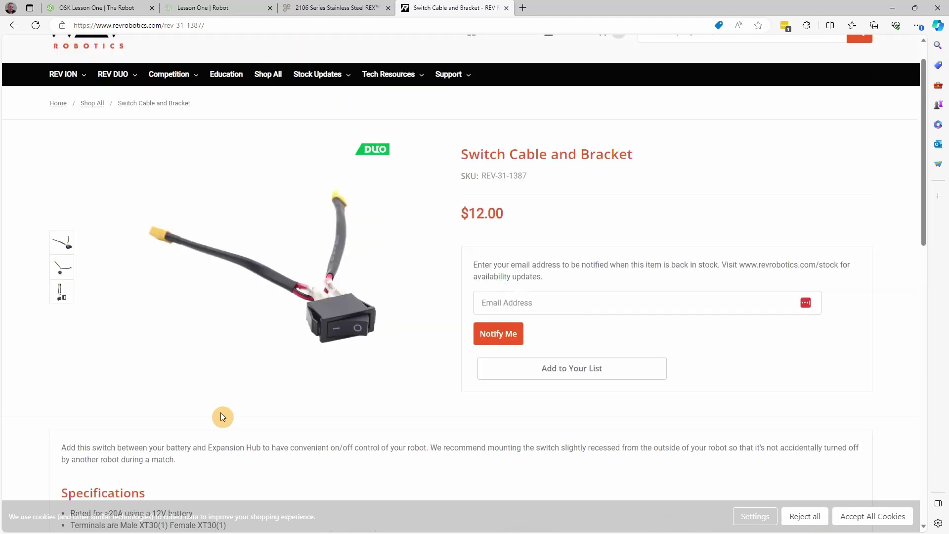
scroll(222, 412, "down", 6)
left_click(126, 408)
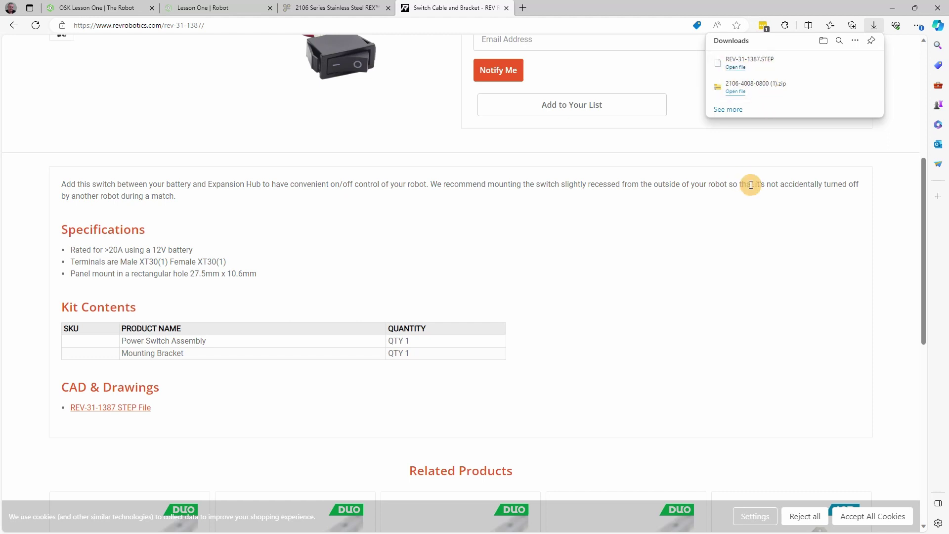
- Switch back to The Robot in Onshape and choose REV-31-1387.STEP from the Downloads folder for import
left_click(102, 8)
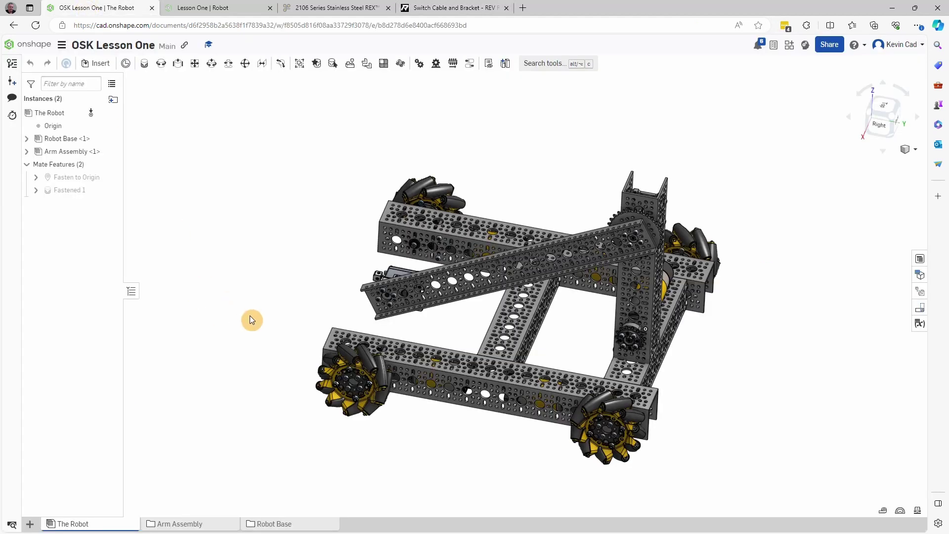
left_click(29, 524)
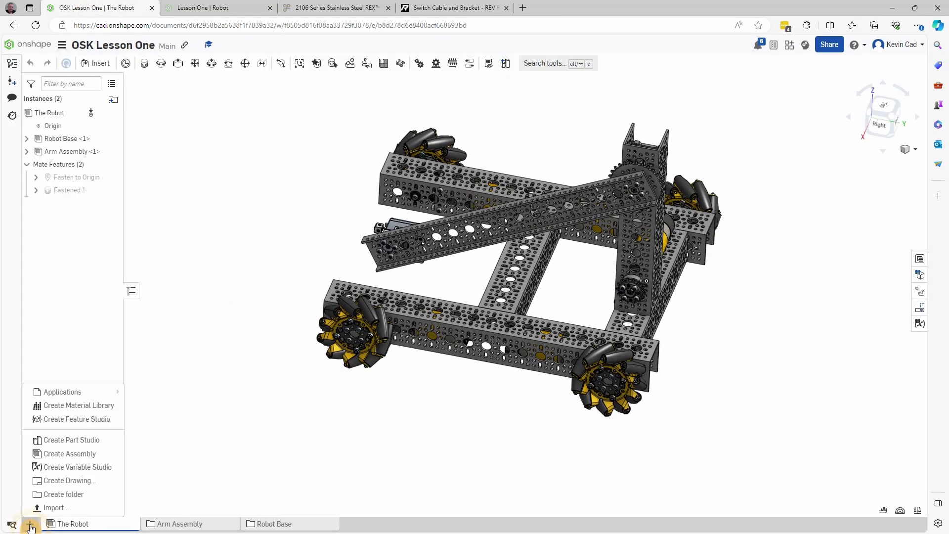
left_click(52, 508)
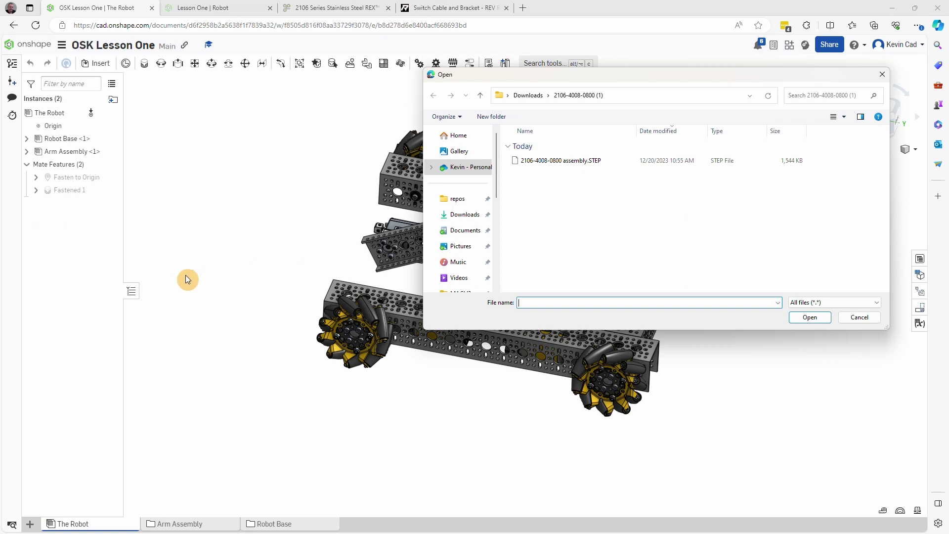
left_click(528, 96)
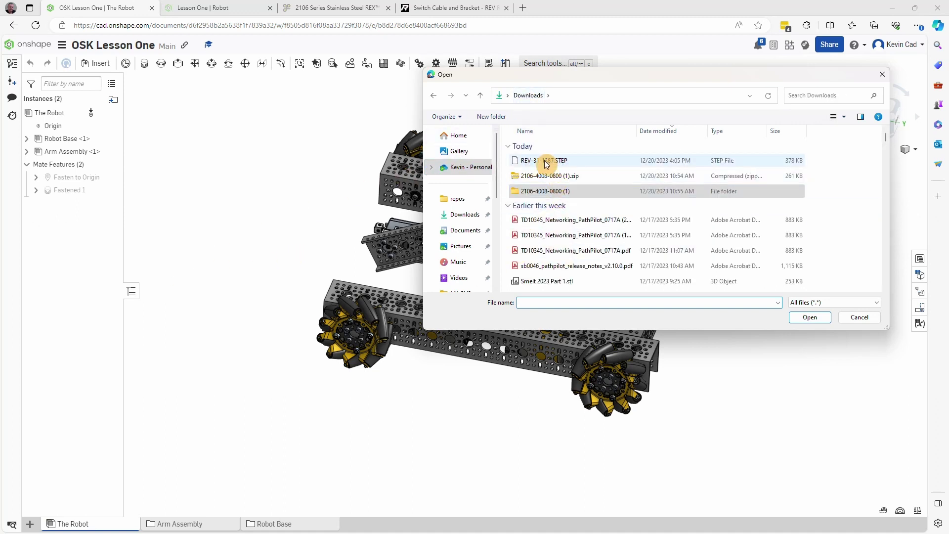
left_click(543, 161)
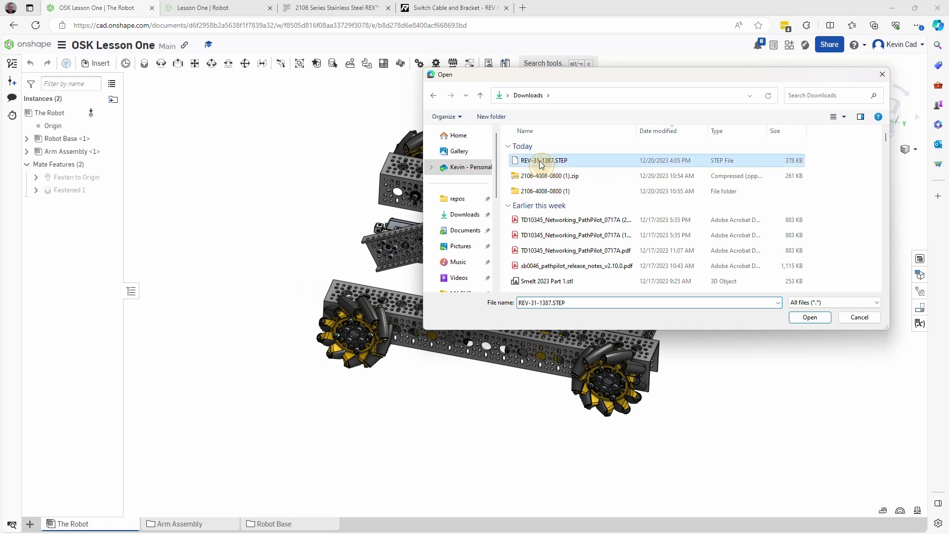
left_click(811, 321)
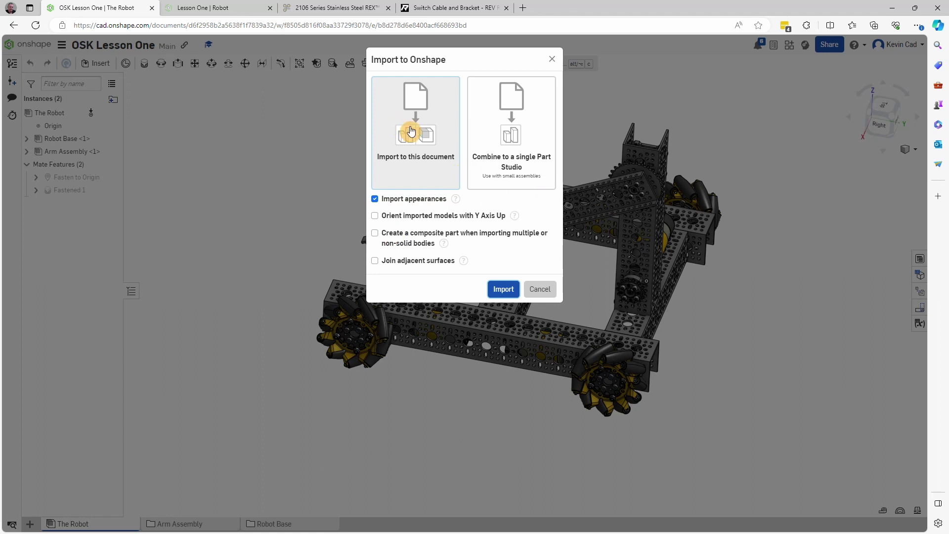
- Import the file combined to a single Part Studio, with a composite part created for multiple bodies, and dismiss the notifications
left_click(524, 138)
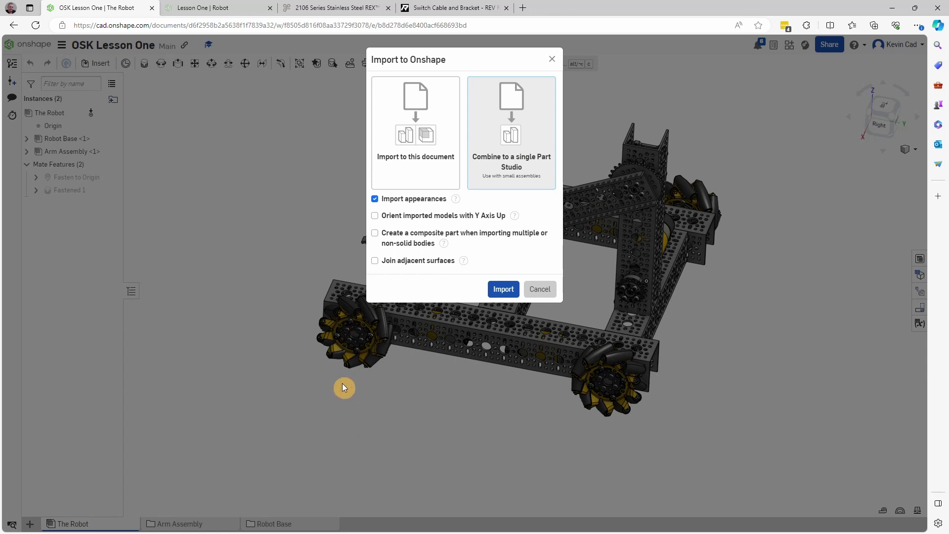
left_click(376, 234)
left_click(503, 289)
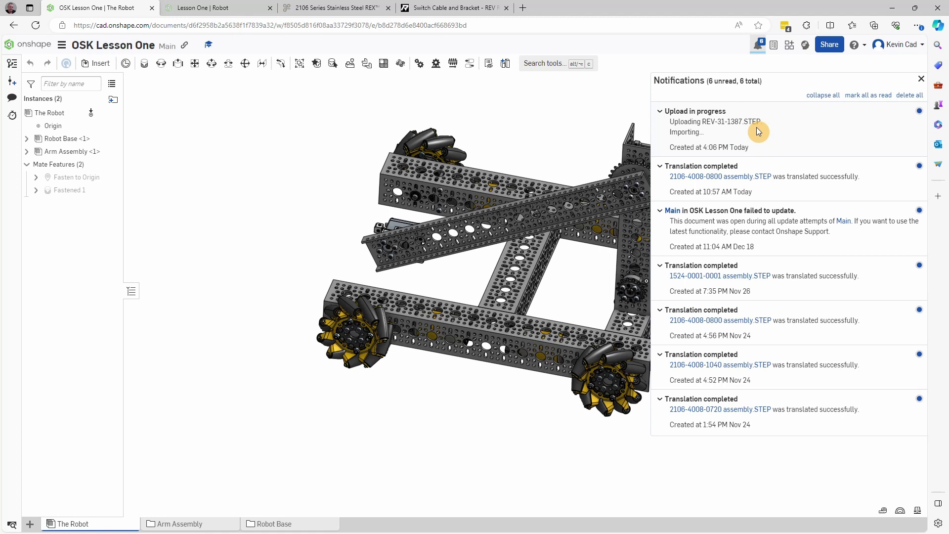
left_click(921, 81)
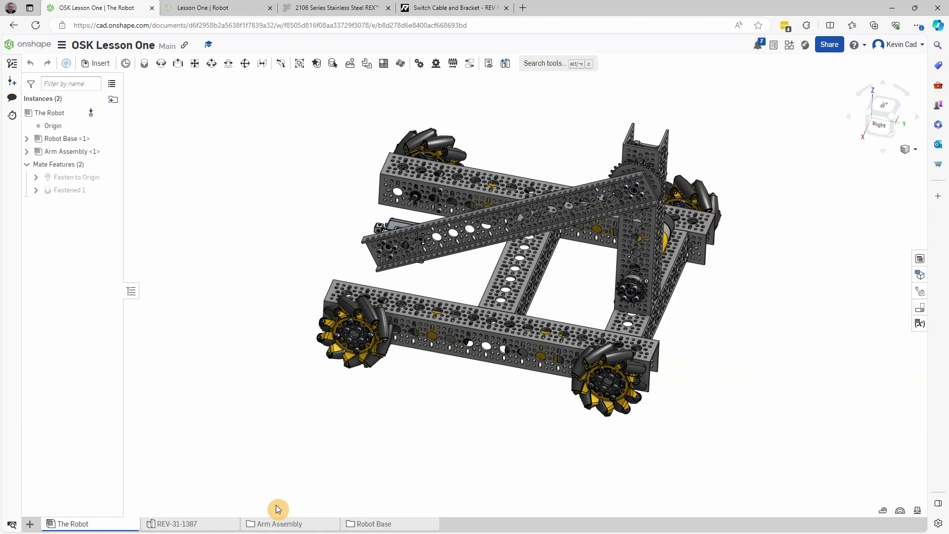
- Open the imported REV-31-1387 Part Studio and examine the switch and its mounting bracket
mouse_move(188, 529)
left_click(184, 525)
right_click_drag(391, 444, 500, 388)
scroll(493, 403, "up", 6)
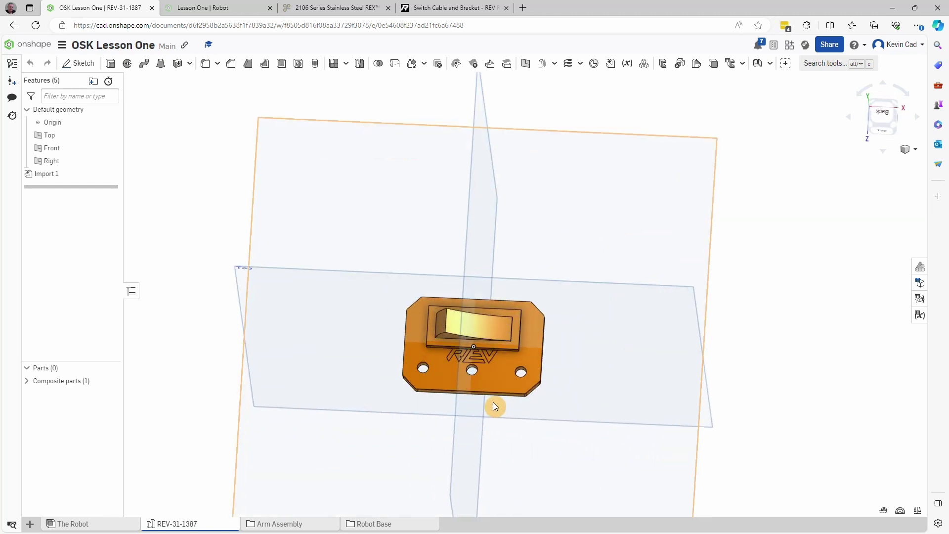
- Inspect the imported switch assembly from several sides and check which bodies its REV-31-1387 composite part contains
scroll(499, 376, "down", 3)
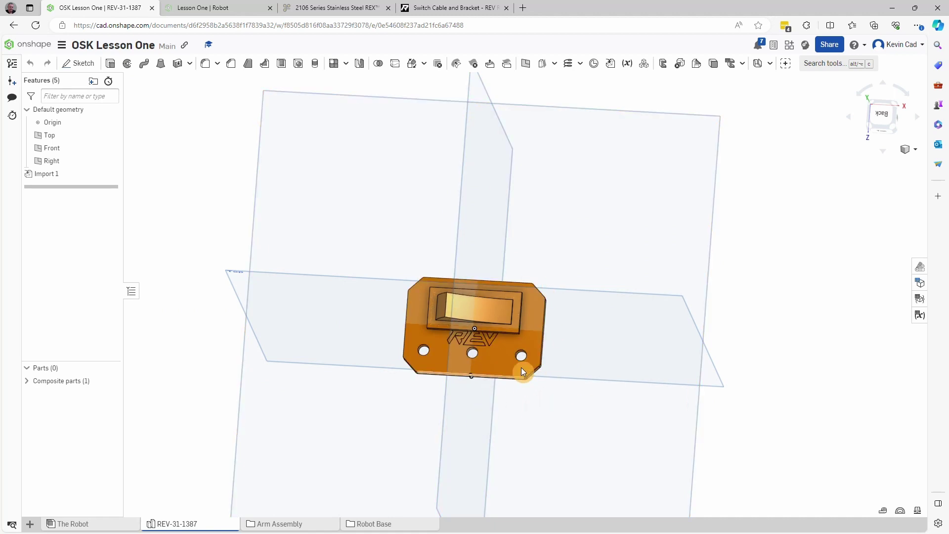
right_click_drag(515, 363, 533, 345)
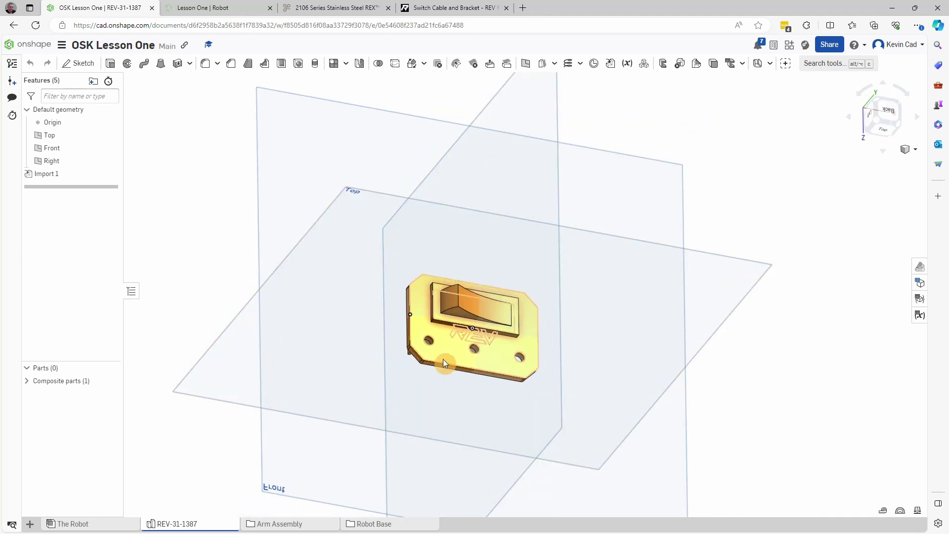
right_click_drag(495, 373, 548, 325)
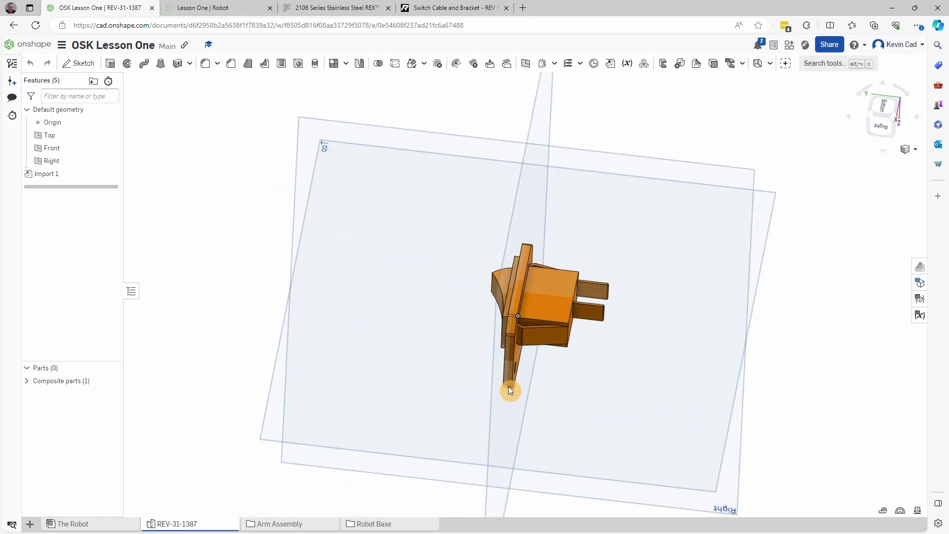
right_click_drag(510, 391, 549, 311)
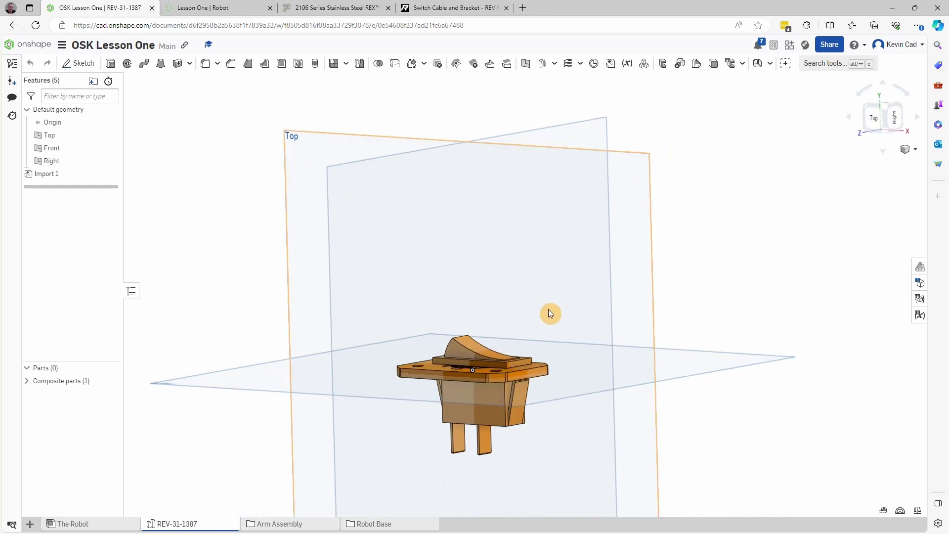
left_click(27, 387)
left_click(54, 396)
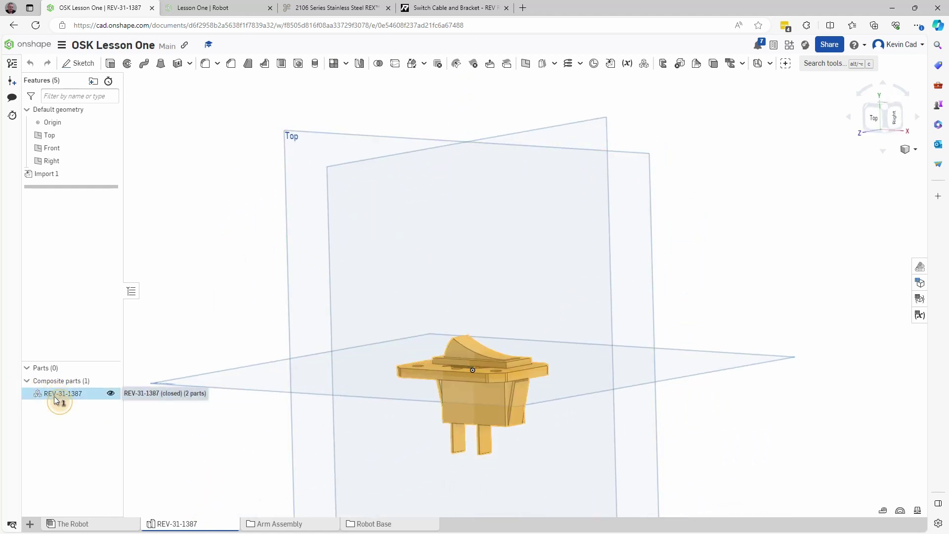
right_click_drag(428, 475, 450, 384)
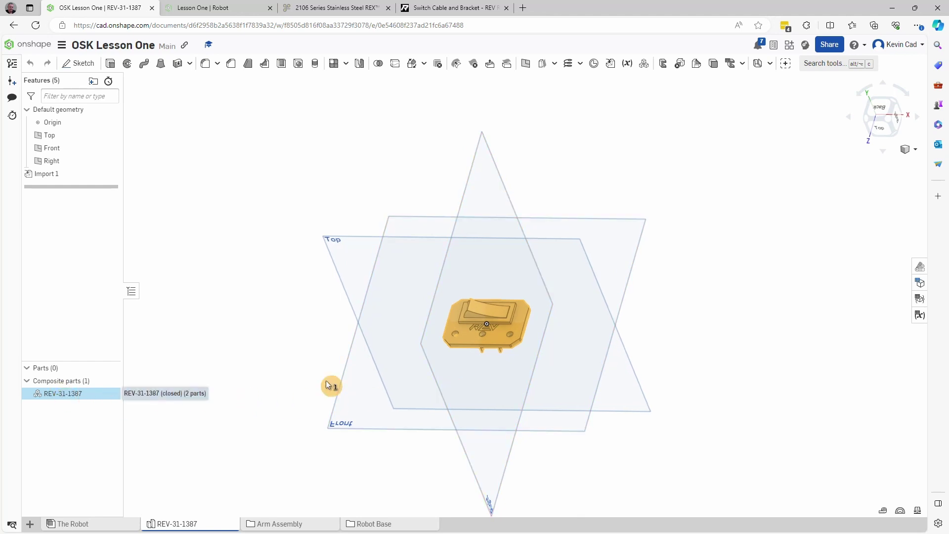
left_click(247, 431)
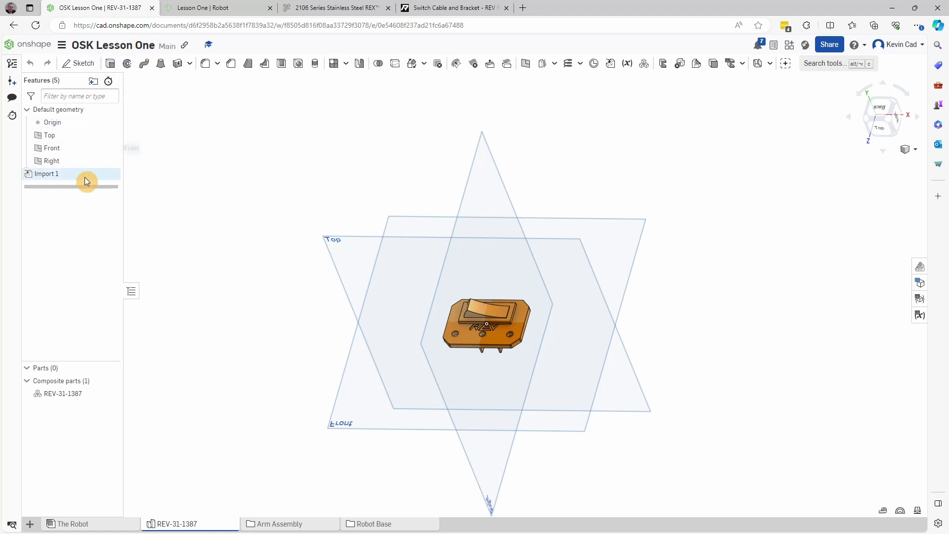
- Edit the Import 1 feature to turn off Create composite, splitting the model into separate bracket and switch parts
left_click(43, 174)
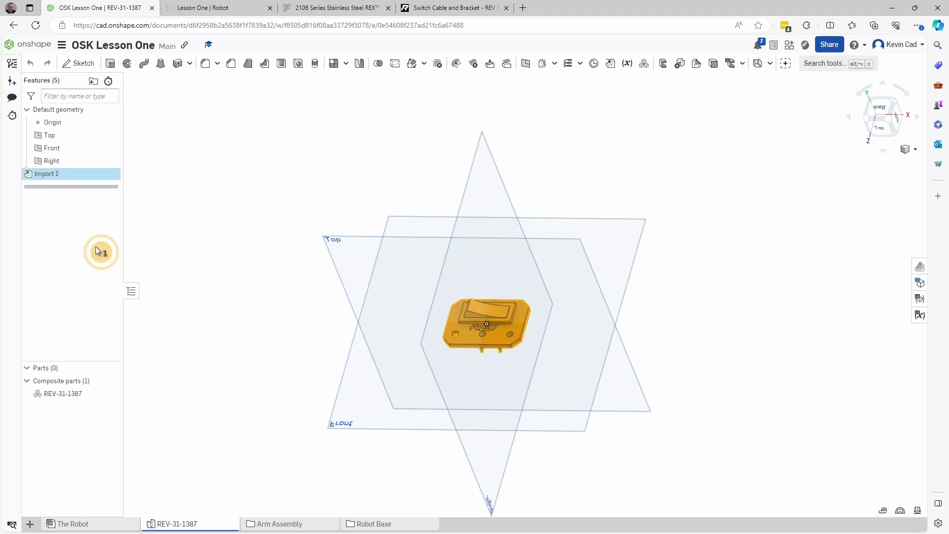
right_click(74, 178)
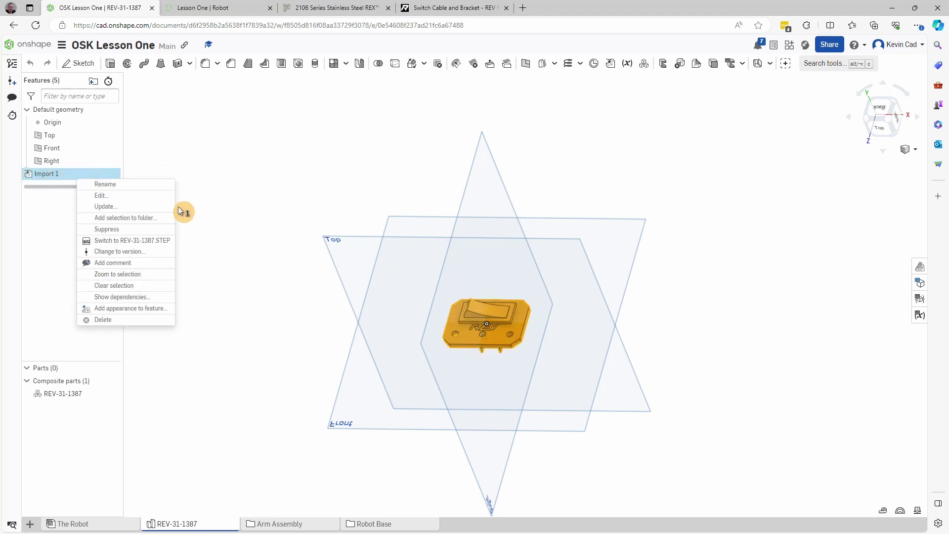
left_click(101, 196)
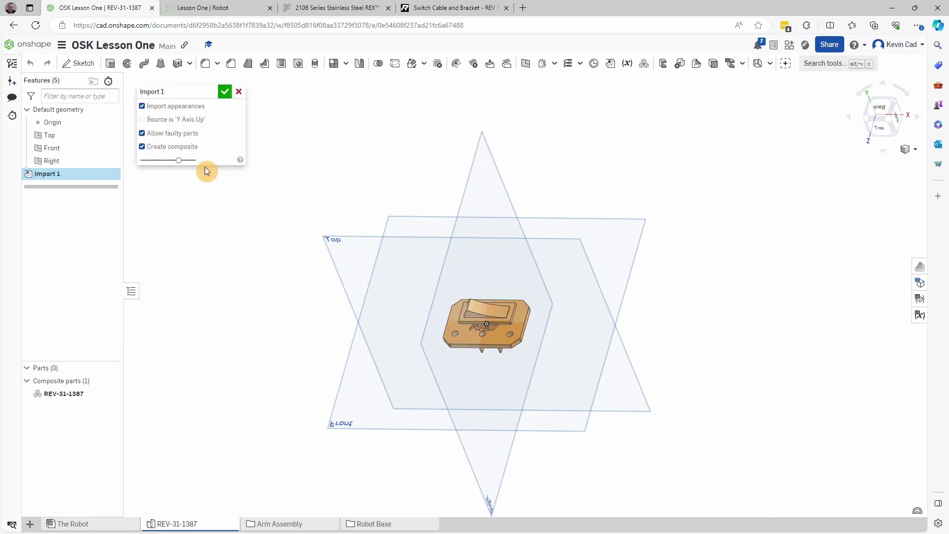
left_click(142, 147)
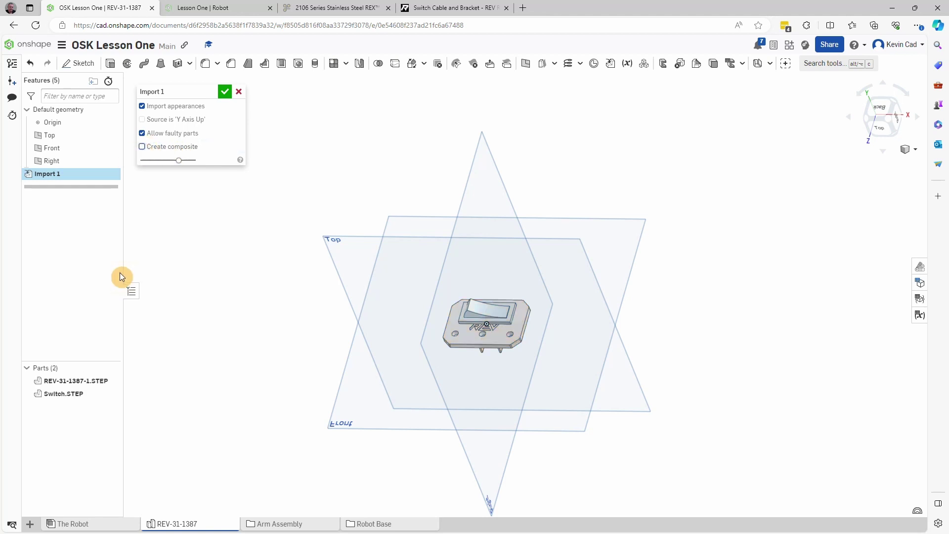
left_click(143, 147)
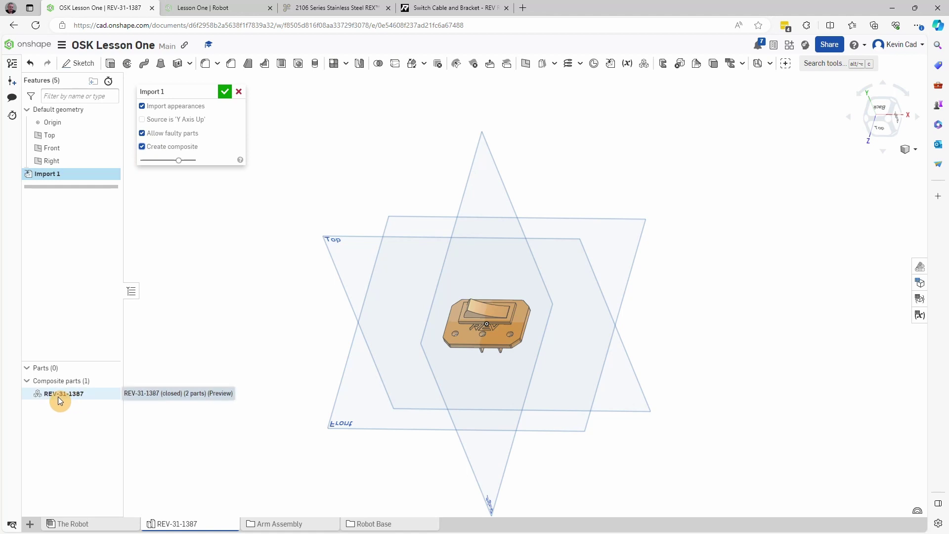
left_click(143, 147)
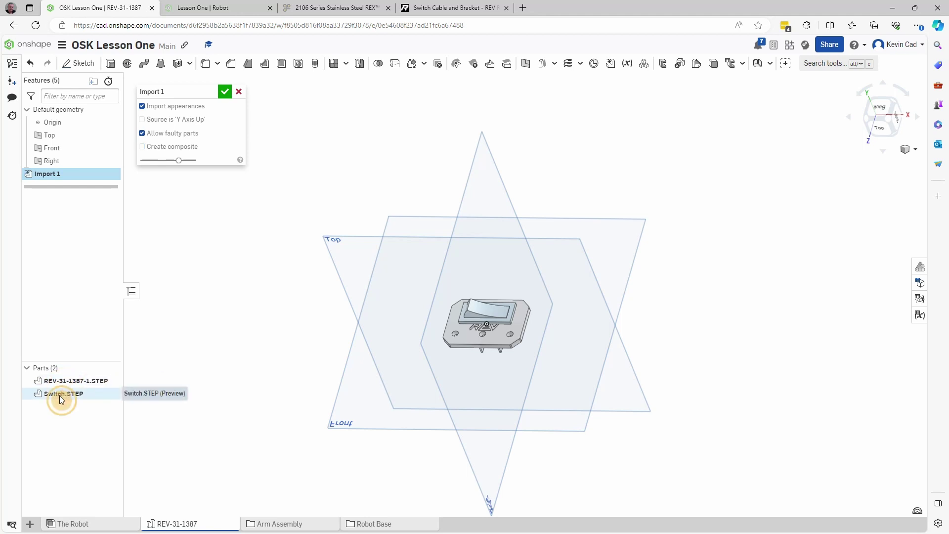
left_click(226, 92)
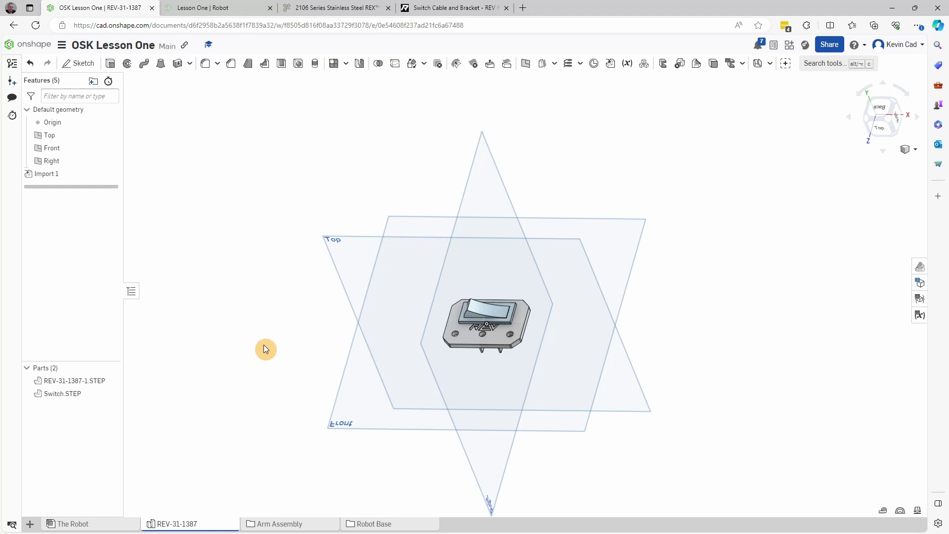
- Highlight the REV-31-1387-1.STEP and Switch.STEP parts one after the other and examine the model from several angles
left_click(75, 380)
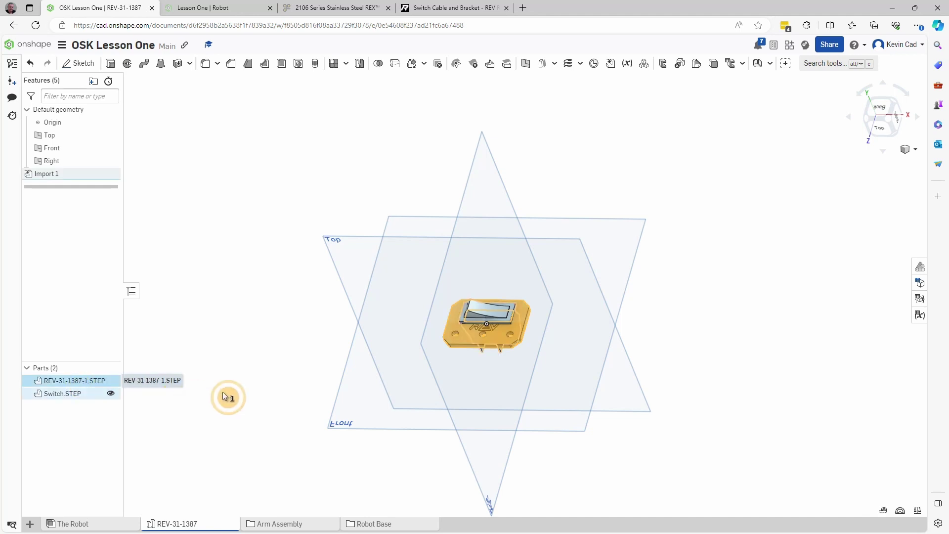
right_click_drag(244, 384, 238, 412)
left_click(238, 413)
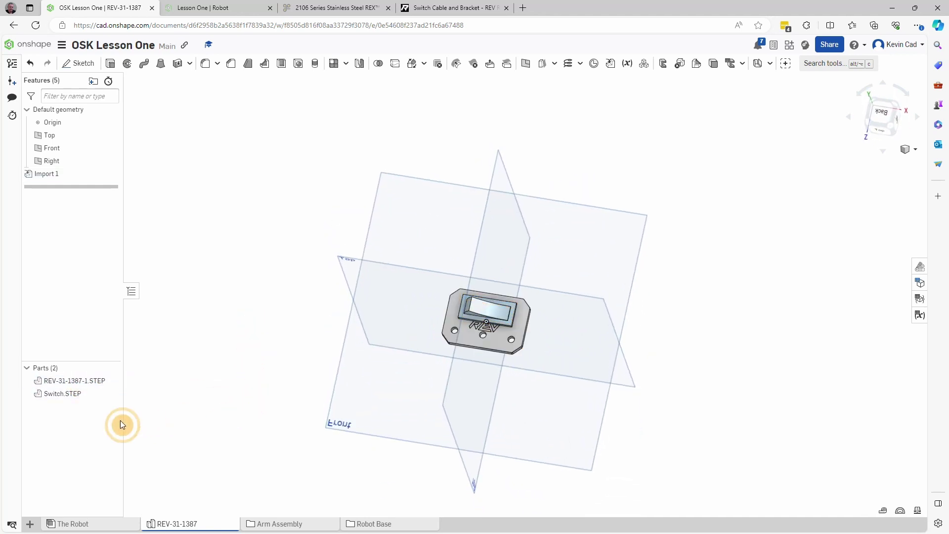
left_click(57, 394)
mouse_move(207, 376)
right_mouse_down()
mouse_move(216, 329)
mouse_move(218, 394)
mouse_move(209, 388)
right_mouse_up()
right_click_drag(638, 255, 640, 341)
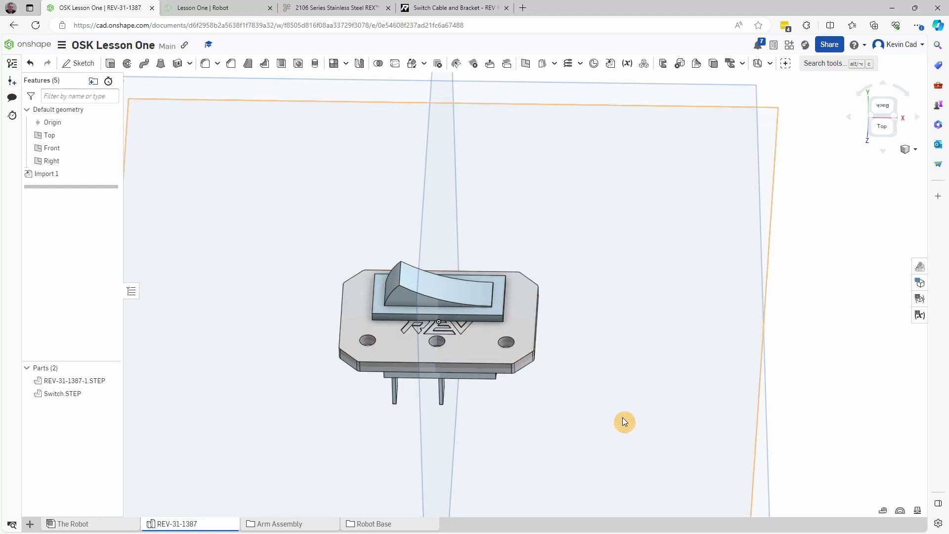
right_click_drag(622, 417, 512, 339)
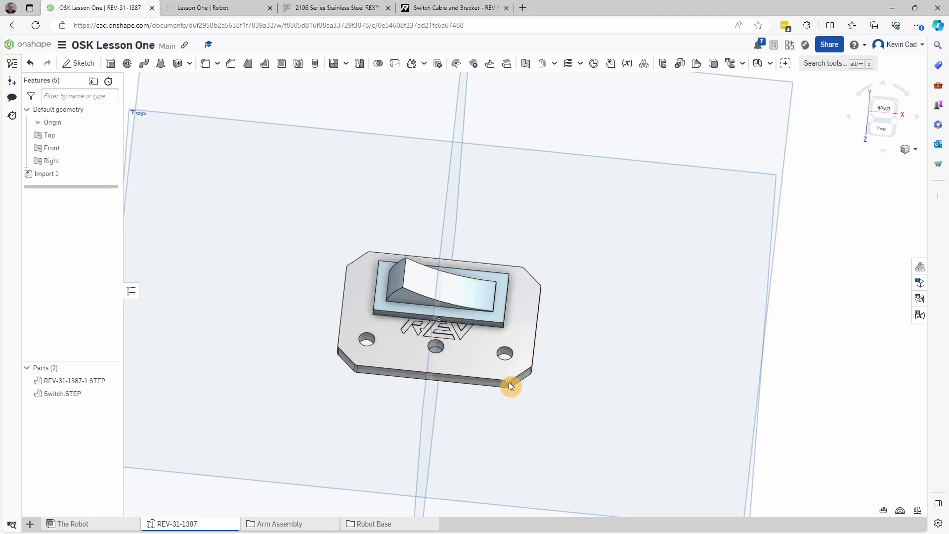
mouse_move(509, 382)
right_mouse_down()
mouse_move(526, 256)
mouse_move(532, 267)
mouse_move(523, 264)
mouse_move(500, 390)
mouse_move(490, 394)
mouse_move(501, 393)
right_mouse_up()
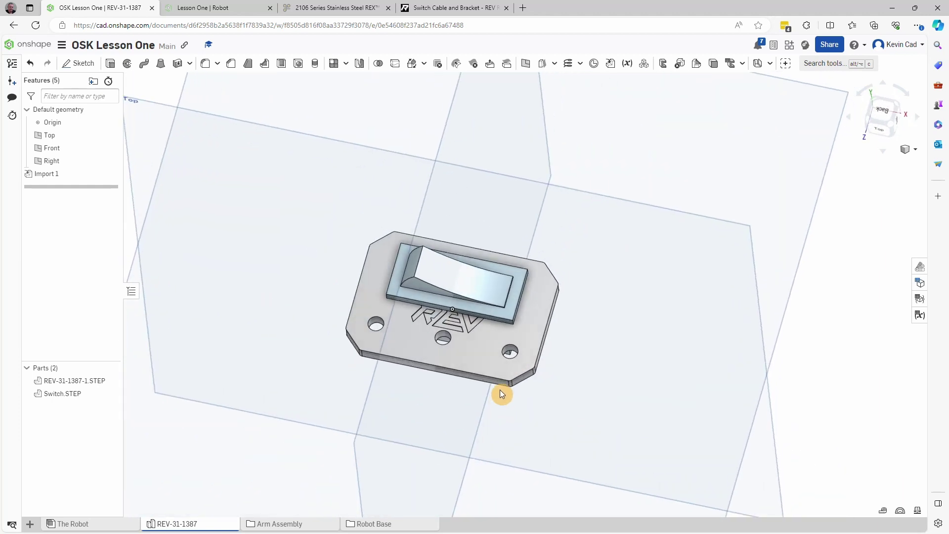
right_click_drag(224, 456, 284, 381)
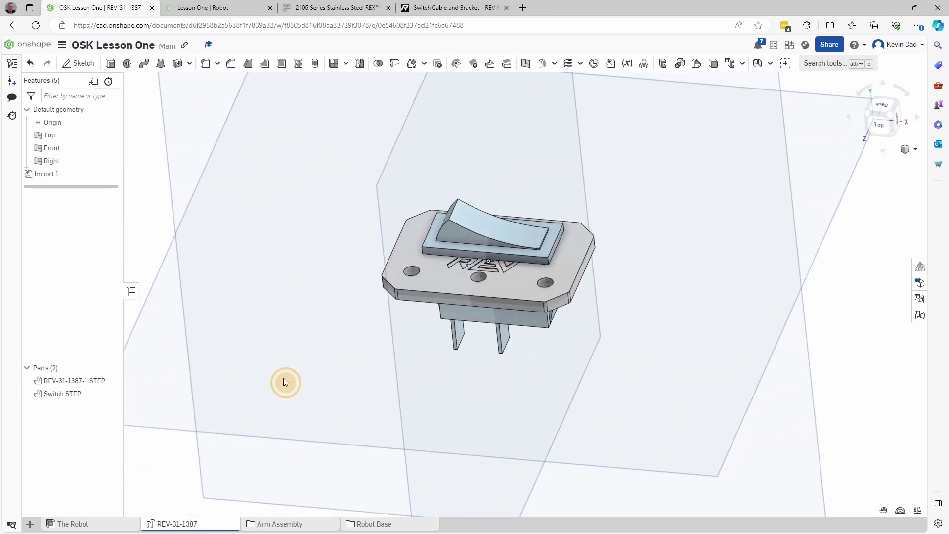
- Hide the Switch.STEP part and examine the bracket on its own
left_click(63, 394)
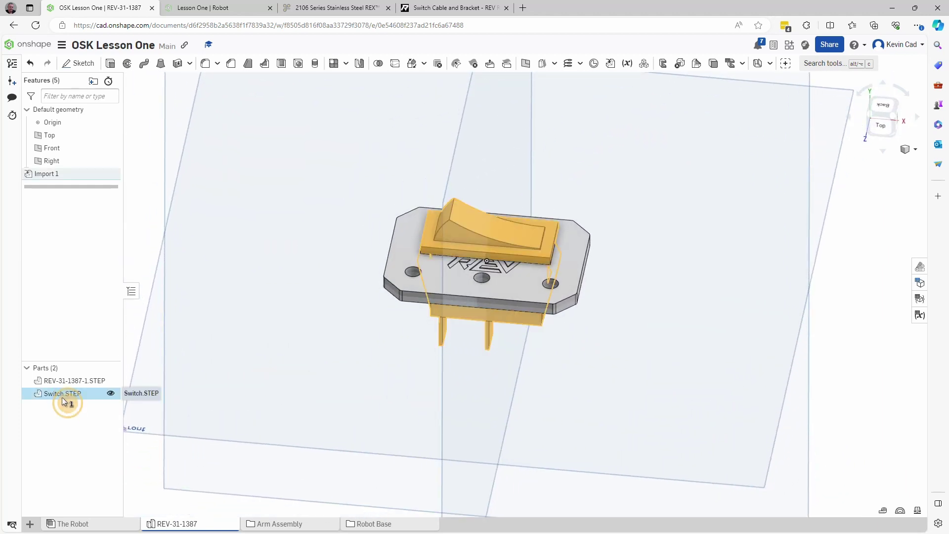
left_click(110, 394)
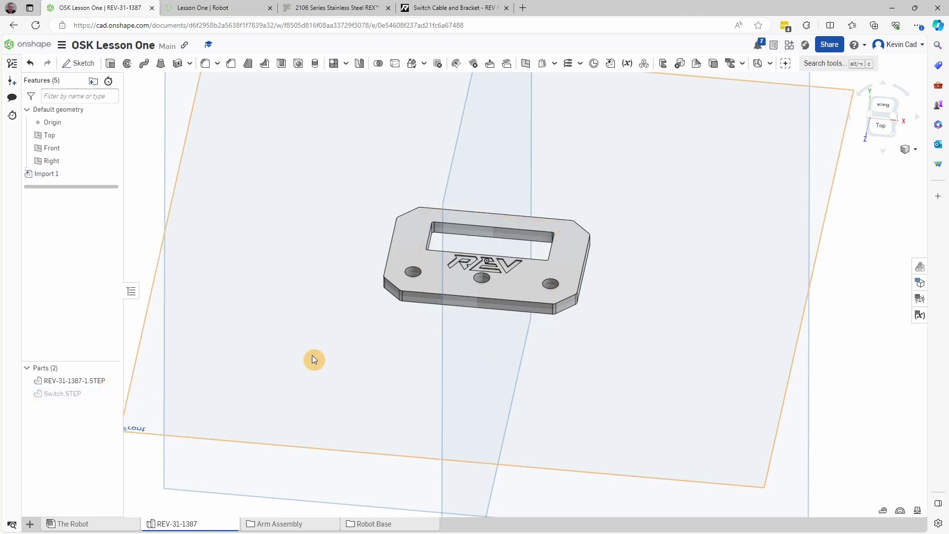
mouse_move(313, 358)
right_mouse_down()
mouse_move(327, 404)
mouse_move(307, 394)
mouse_move(342, 401)
mouse_move(320, 365)
mouse_move(318, 388)
mouse_move(315, 371)
right_mouse_up()
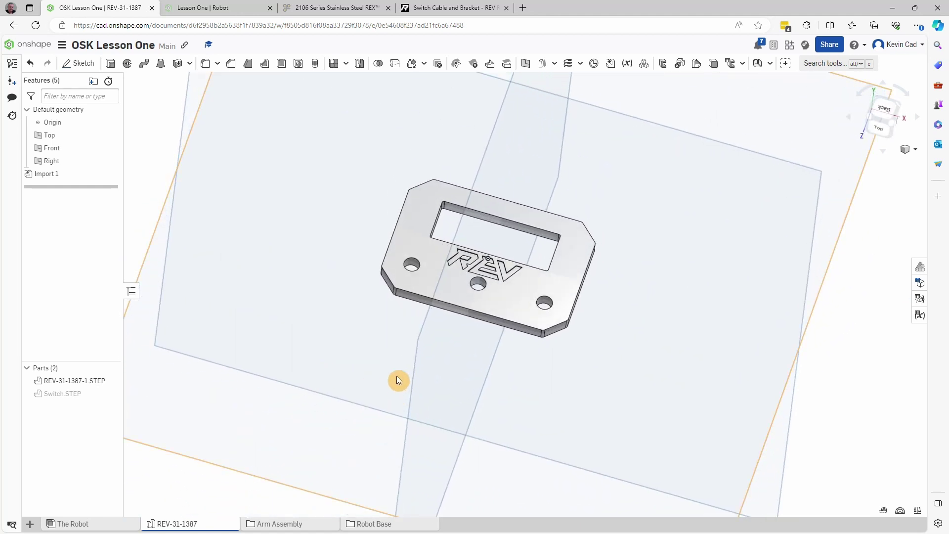
right_click_drag(551, 269, 402, 292)
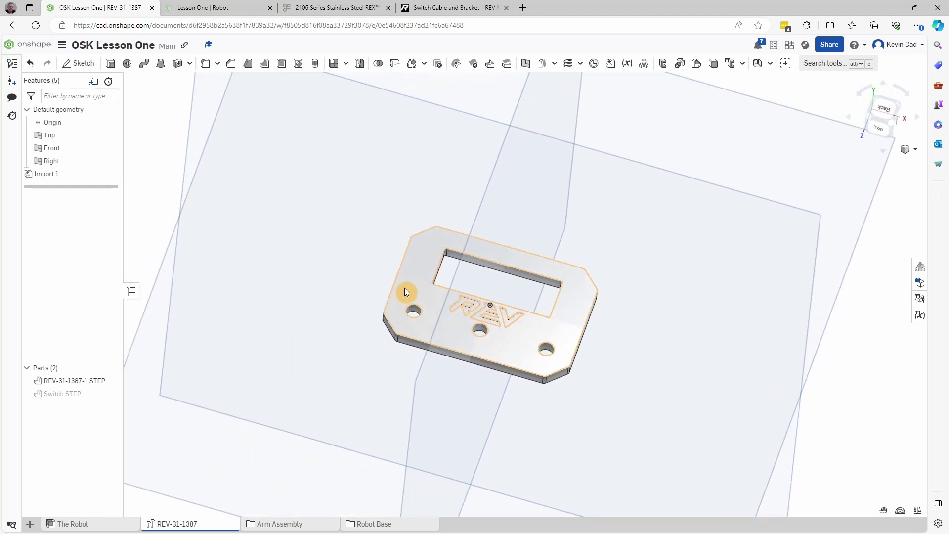
- Measure the length of the bracket's rectangular cutout between its two short end faces
scroll(593, 280, "up", 3)
right_click_drag(594, 280, 503, 376)
left_click(573, 379)
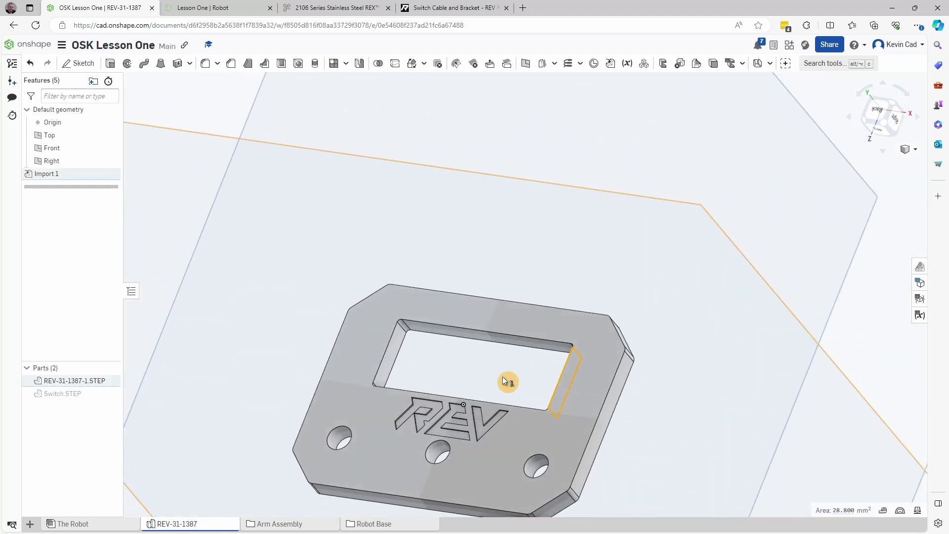
left_click(392, 351)
scroll(394, 352, "down", 7)
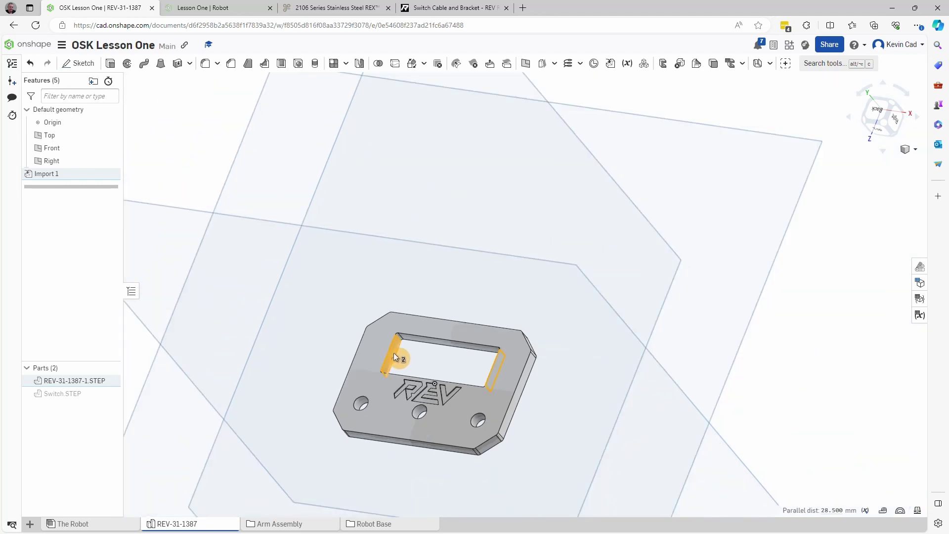
right_click_drag(404, 352, 393, 376)
left_click(774, 372)
- Measure the height of the bracket's rectangular cutout between its two long inner faces
scroll(476, 369, "up", 5)
left_click(369, 307)
left_click(386, 384)
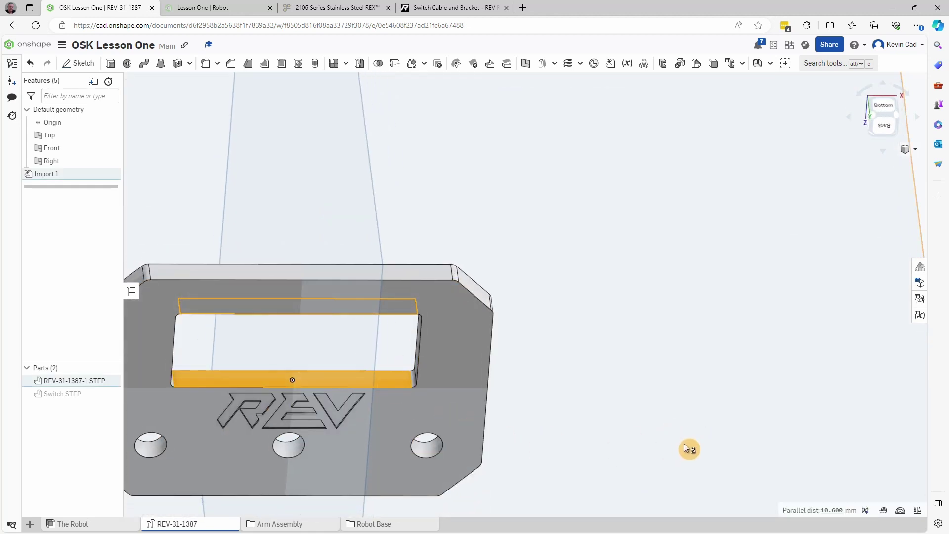
scroll(682, 444, "down", 3)
right_click_drag(683, 444, 660, 382)
left_click(880, 428)
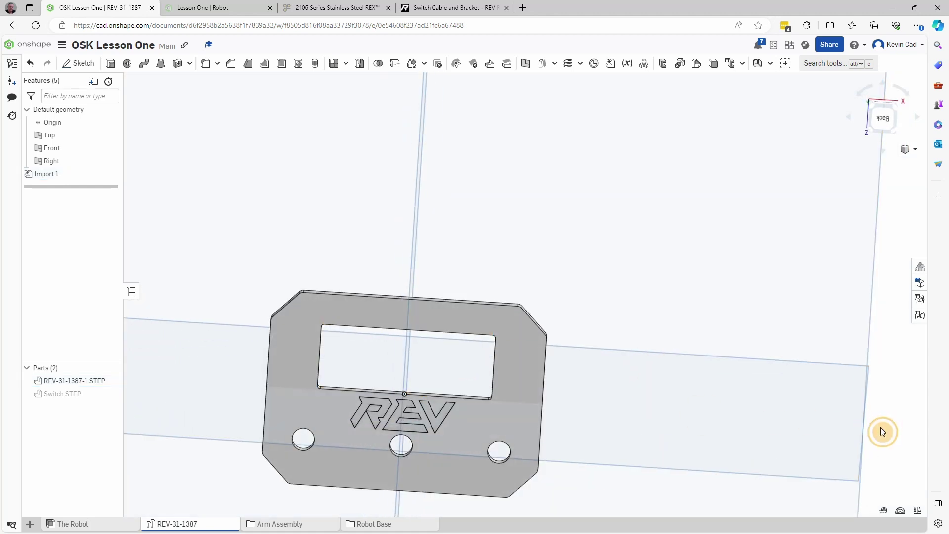
- Measure the bracket plate's thickness between its front and back faces
right_click_drag(880, 429, 873, 423)
left_click(526, 355)
right_click_drag(526, 355, 351, 375)
left_click(351, 376)
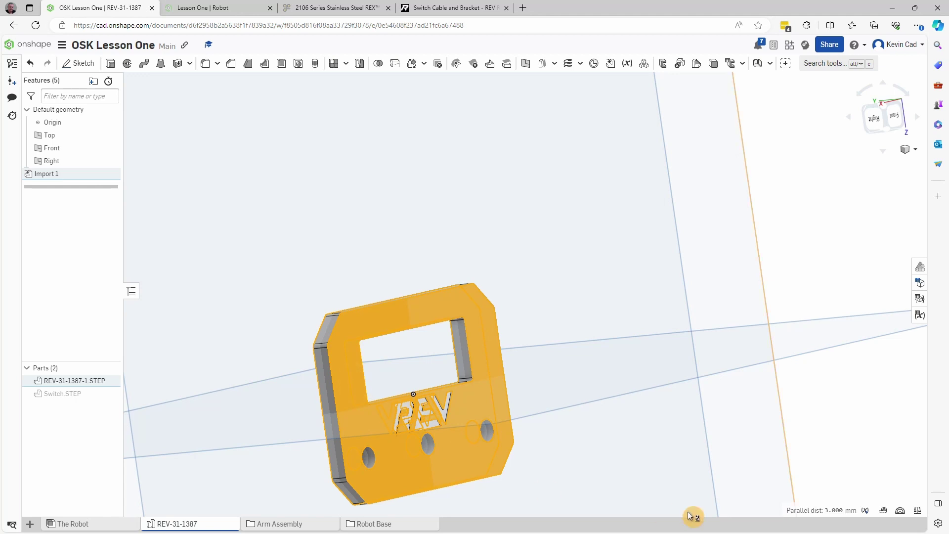
scroll(528, 407, "down", 3)
right_click_drag(532, 390, 639, 353)
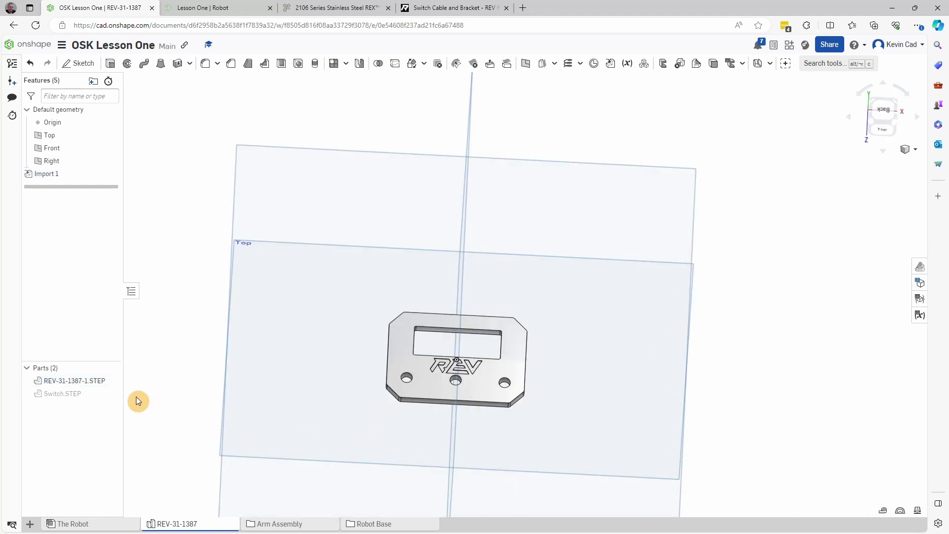
- Show the Switch.STEP part again, hide the REV-31-1387-1.STEP bracket, and examine the isolated switch
mouse_move(114, 398)
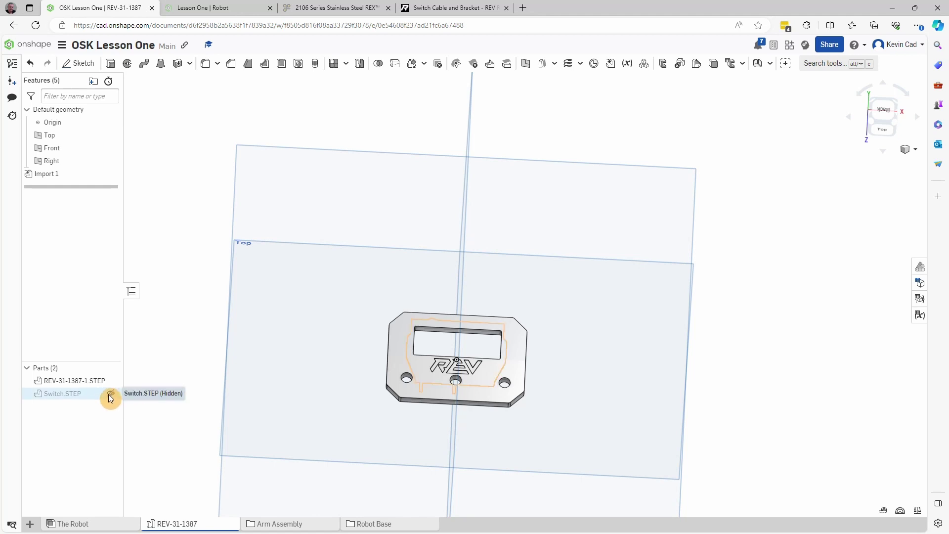
left_click(111, 393)
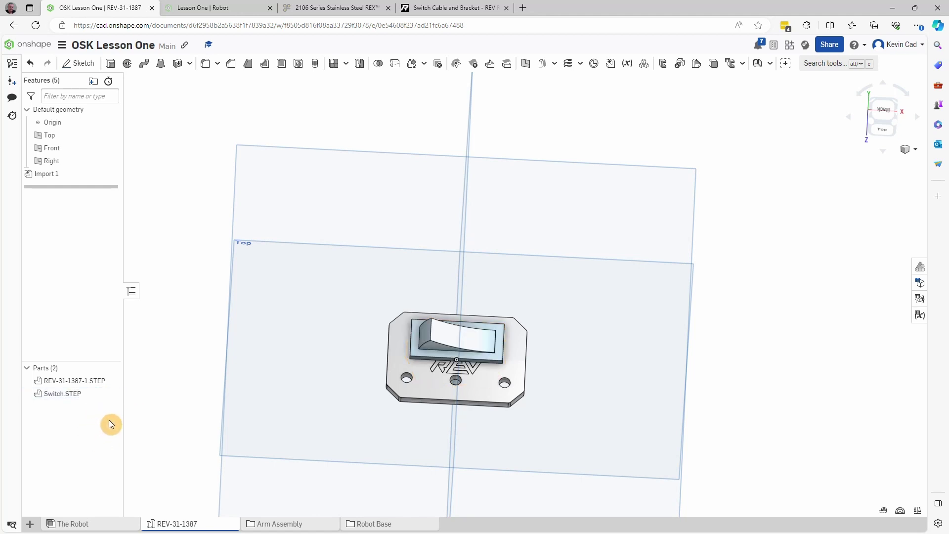
left_click(110, 381)
right_click_drag(166, 443, 173, 391)
key("f")
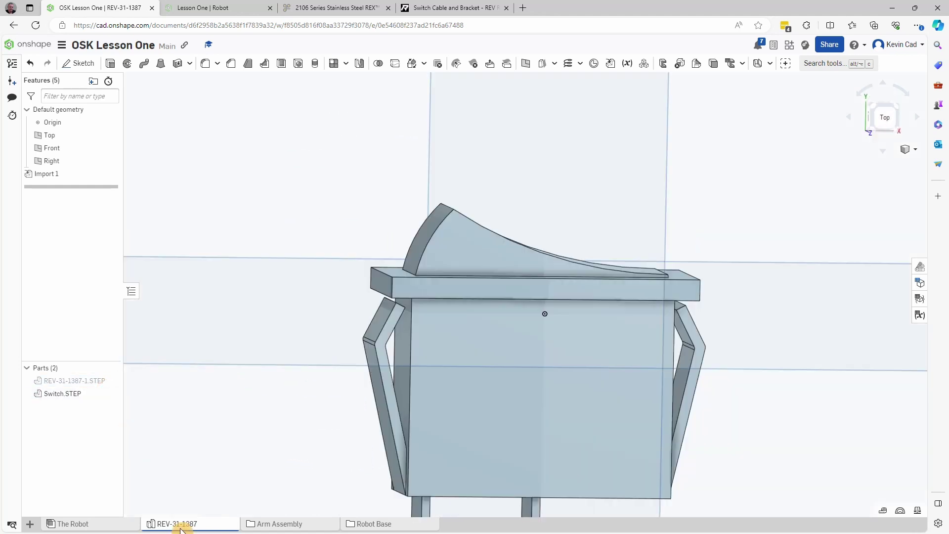
mouse_move(184, 530)
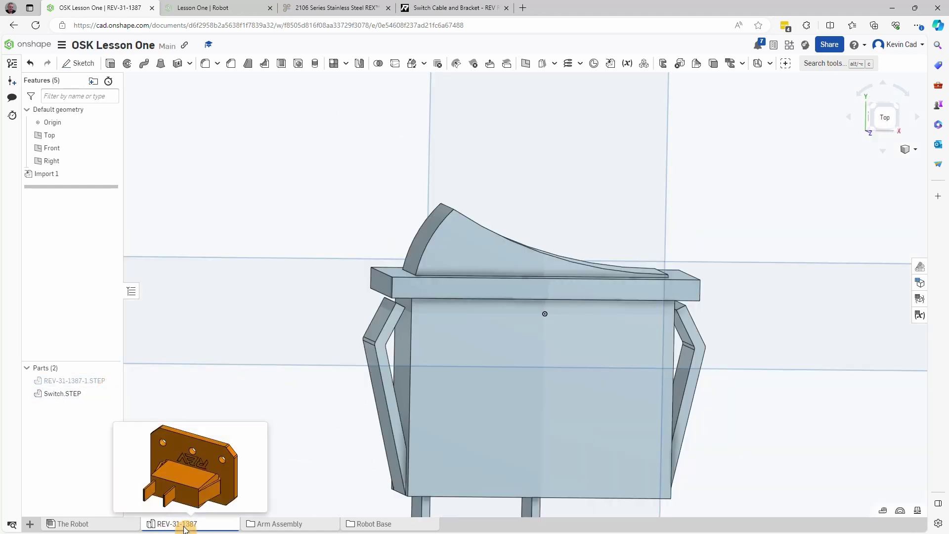
right_click_drag(471, 394, 483, 330)
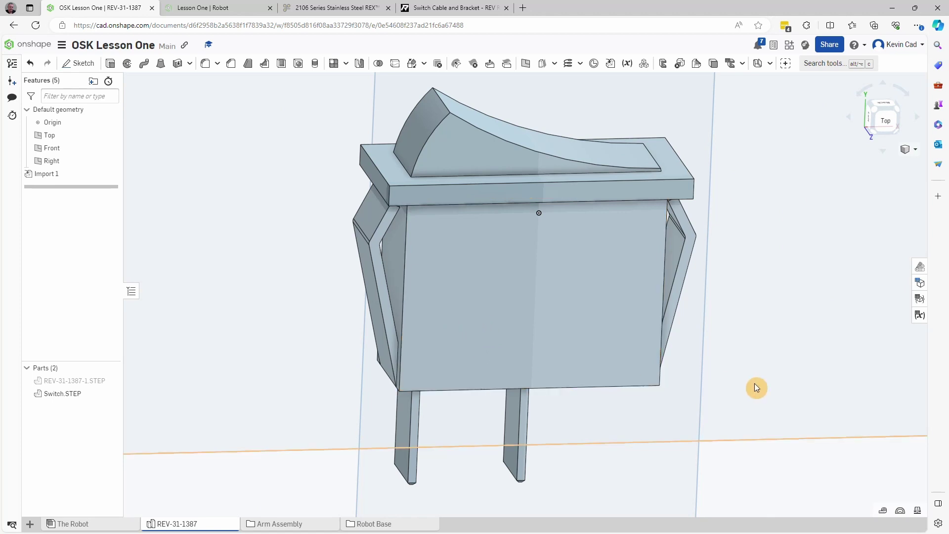
- Set the Switch.STEP part's appearance to the dark grey palette colour 666666
scroll(762, 401, "down", 5)
right_click_drag(275, 394, 252, 394)
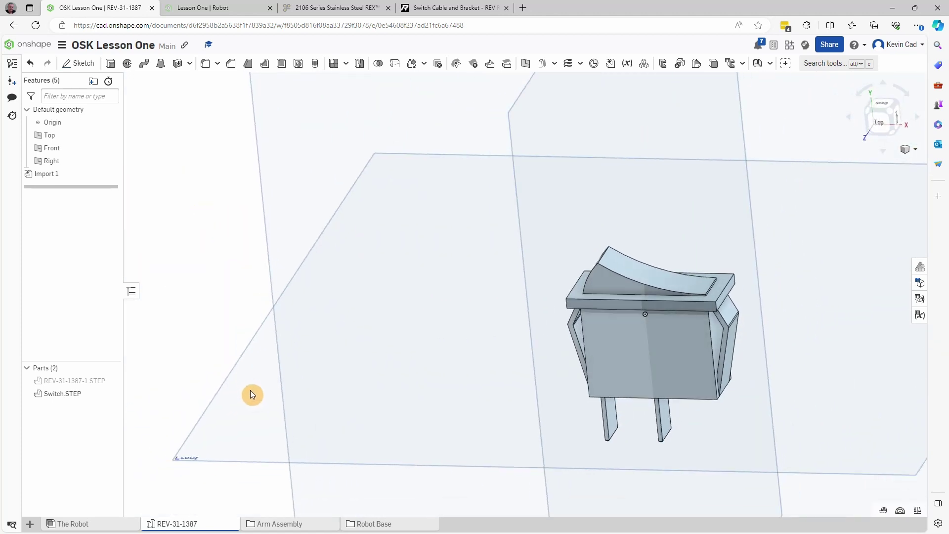
right_click(68, 390)
left_click(160, 305)
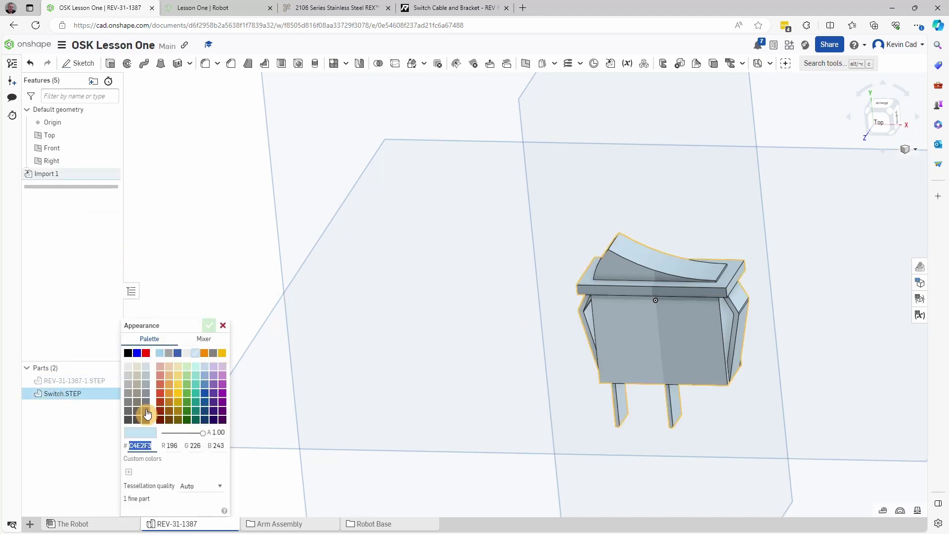
left_click(146, 415)
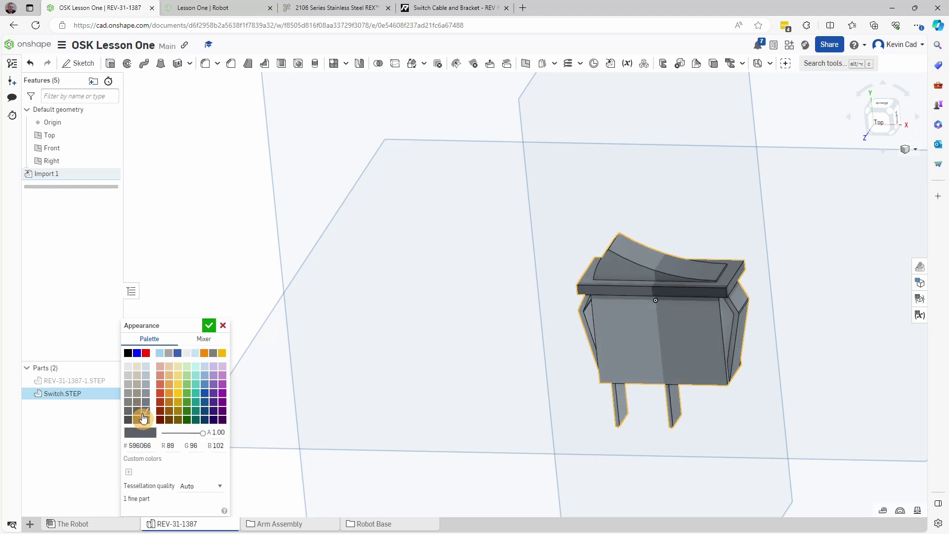
left_click(146, 421)
mouse_move(269, 381)
right_mouse_down()
mouse_move(326, 413)
mouse_move(354, 464)
mouse_move(305, 403)
mouse_move(183, 413)
mouse_move(348, 413)
mouse_move(272, 366)
right_mouse_up()
left_click(128, 411)
left_click(209, 325)
- Select all faces of the switch's two metal terminals and apply a light beige E6E0CF face appearance to them
right_click_drag(316, 316, 374, 293)
left_click(512, 383)
right_click_drag(512, 385, 592, 403)
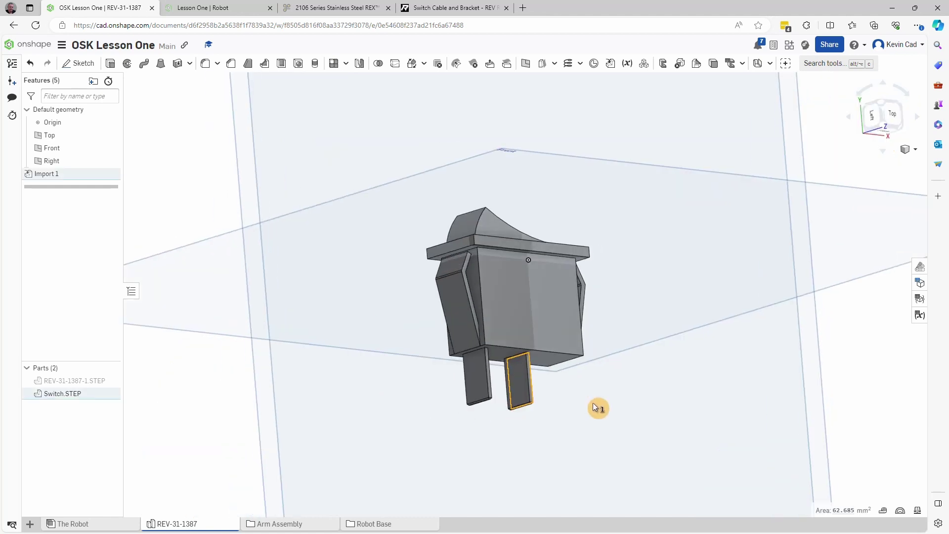
left_click(524, 387)
left_click(470, 380)
right_click_drag(470, 380, 423, 280)
scroll(509, 380, "up", 6)
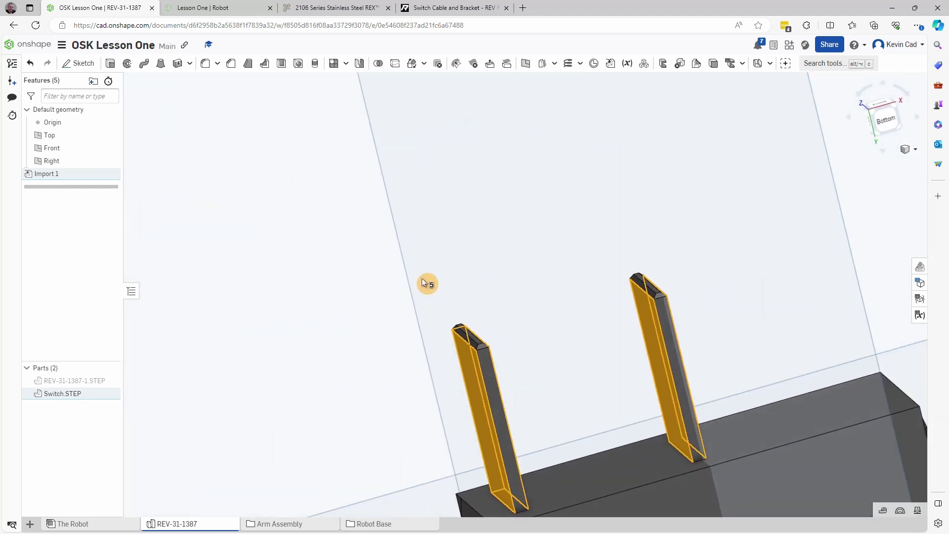
left_click(509, 451)
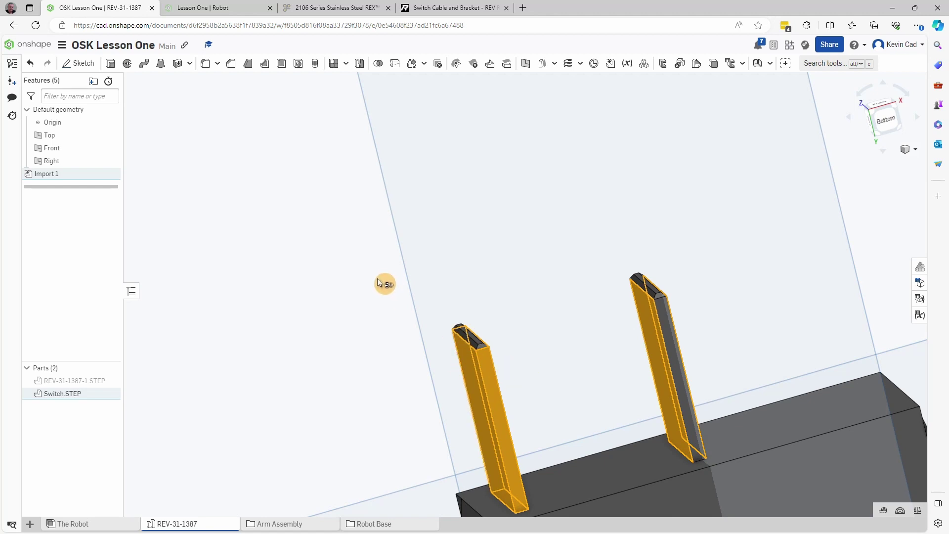
left_click_drag(377, 282, 540, 386)
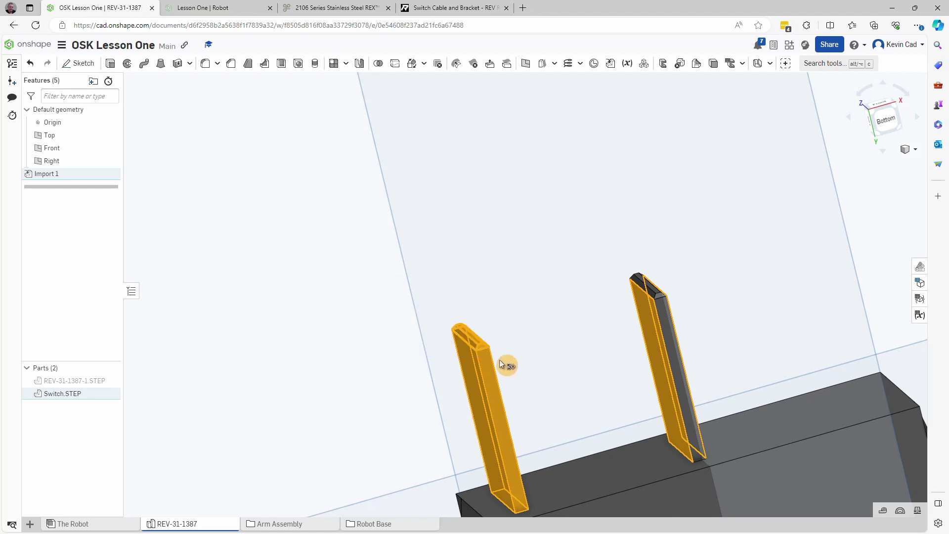
right_click_drag(500, 363, 622, 282)
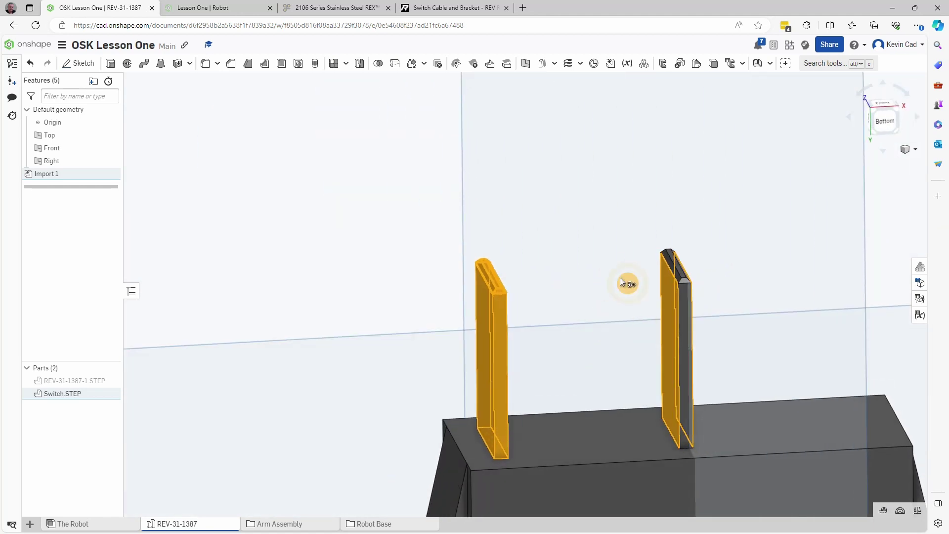
left_click_drag(597, 212, 751, 403)
mouse_move(735, 396)
right_mouse_down()
mouse_move(726, 383)
mouse_move(737, 391)
right_mouse_up()
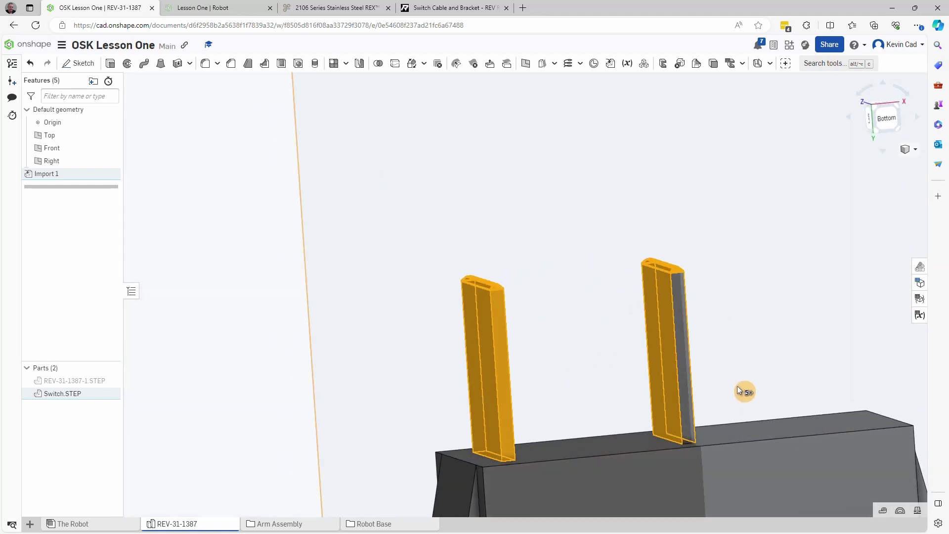
mouse_move(589, 231)
left_mouse_down()
mouse_move(741, 342)
mouse_move(726, 348)
mouse_move(597, 223)
left_mouse_up()
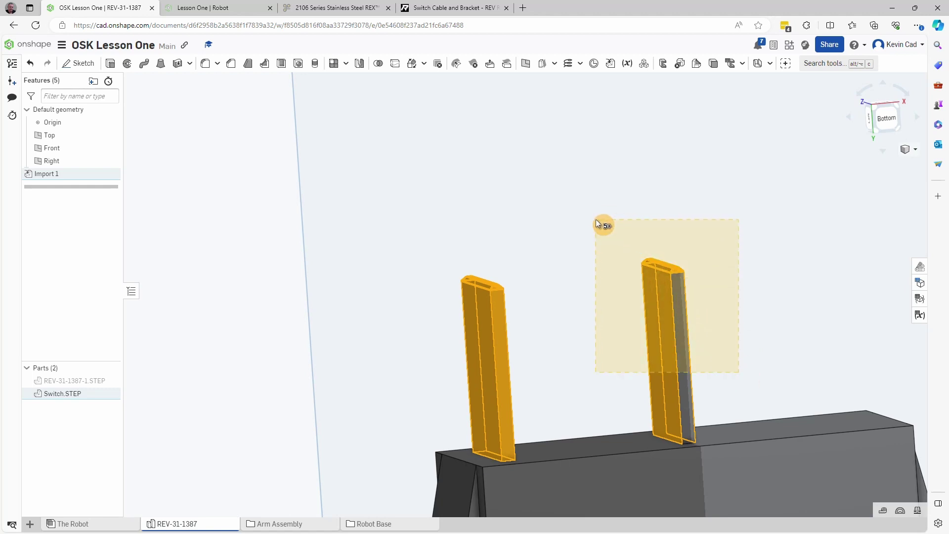
left_click_drag(597, 223, 598, 225)
right_click_drag(595, 307, 546, 266)
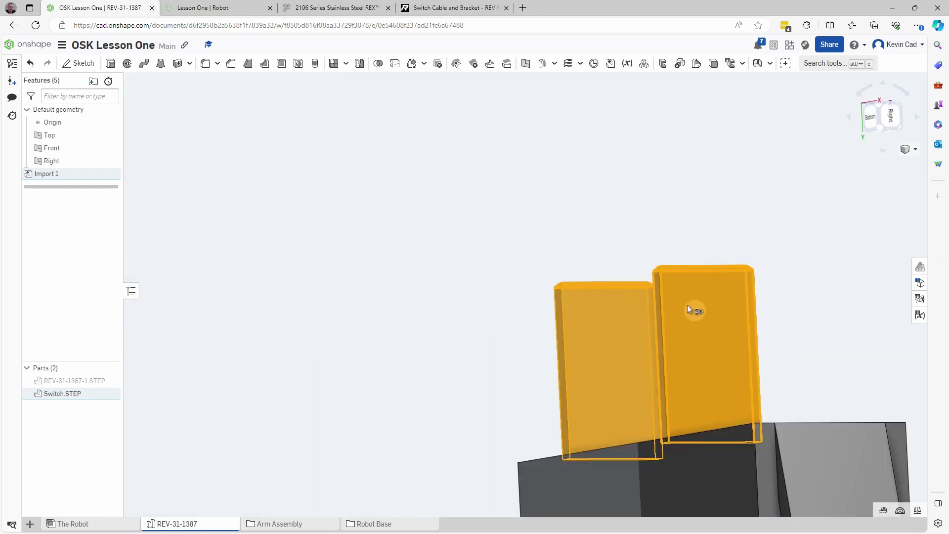
right_click(687, 305)
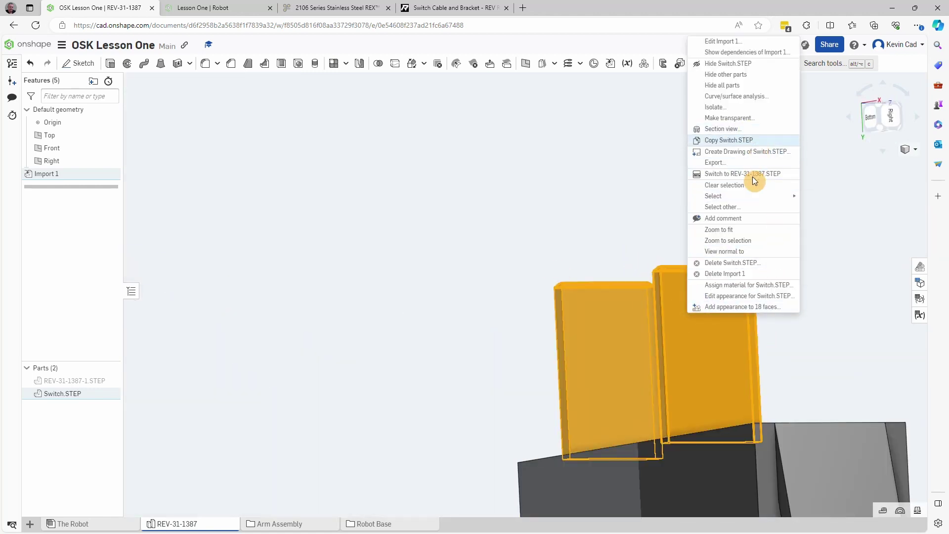
left_click(738, 307)
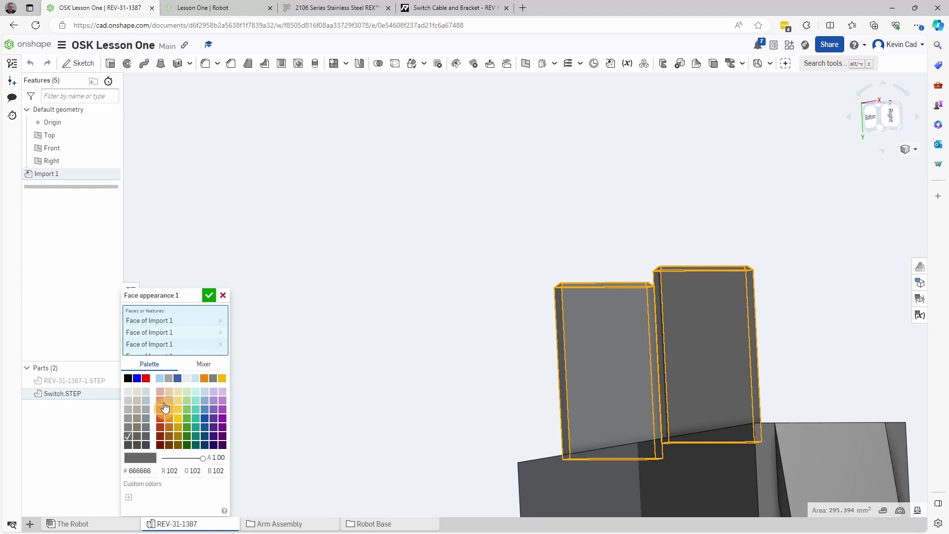
left_click(137, 393)
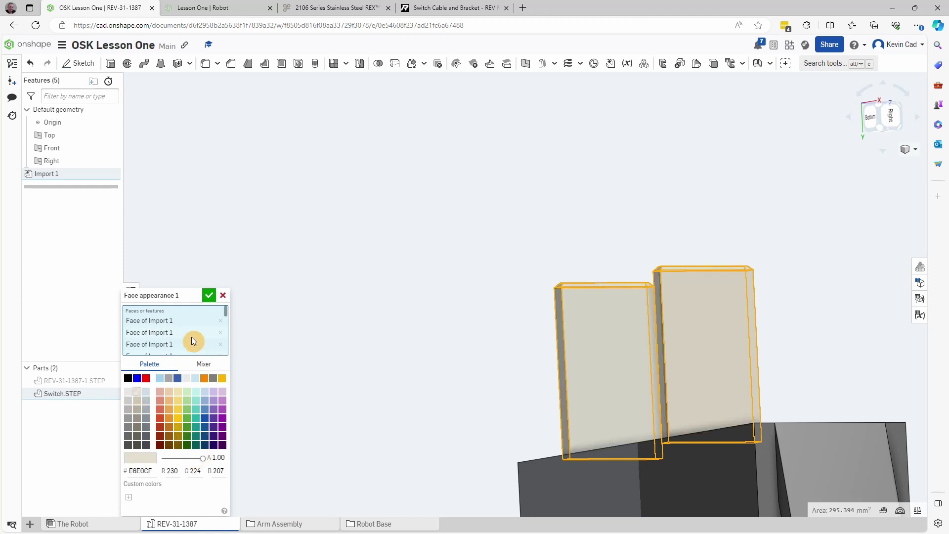
left_click(208, 295)
- Clear the selection and examine the recoloured switch and its terminals from several sides
right_click_drag(384, 382, 369, 487)
left_click(349, 455)
scroll(349, 455, "down", 5)
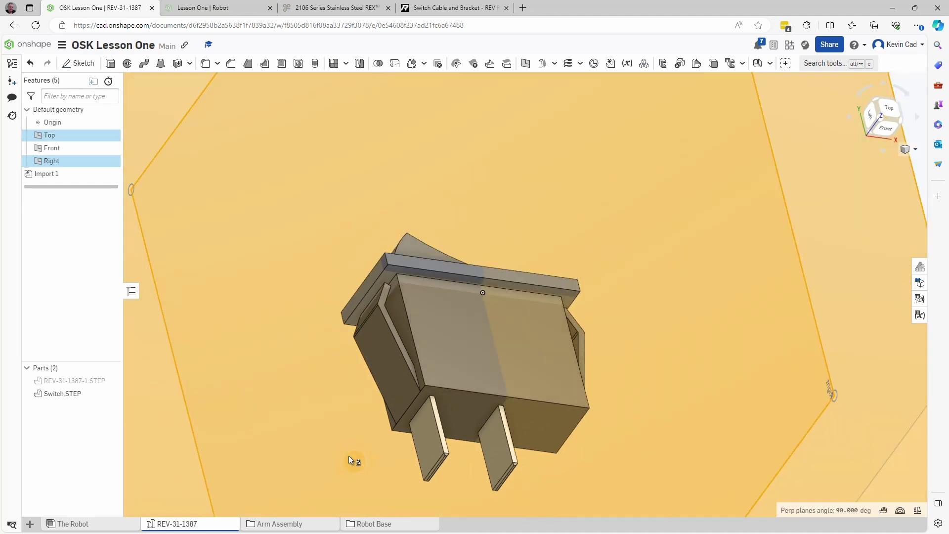
right_click_drag(348, 455, 657, 474)
left_click(707, 446)
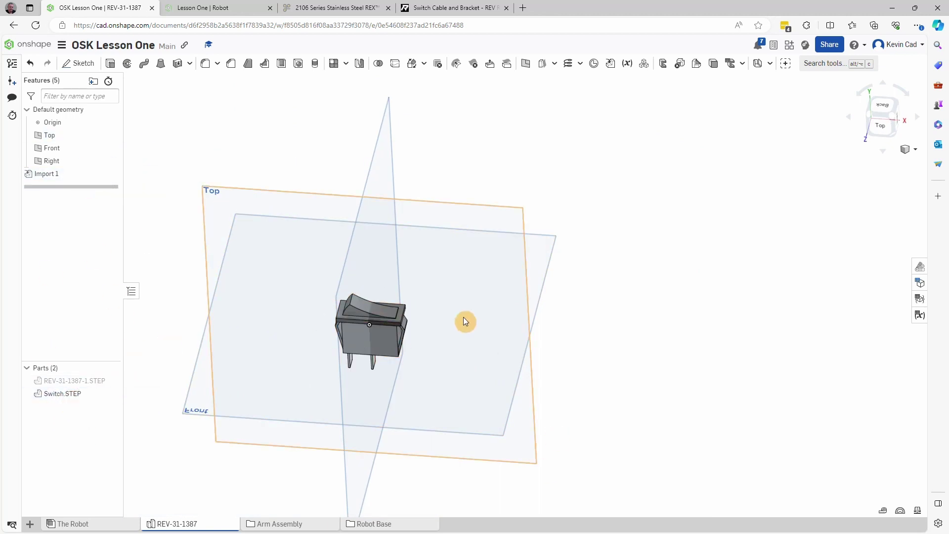
right_click_drag(340, 330, 638, 416)
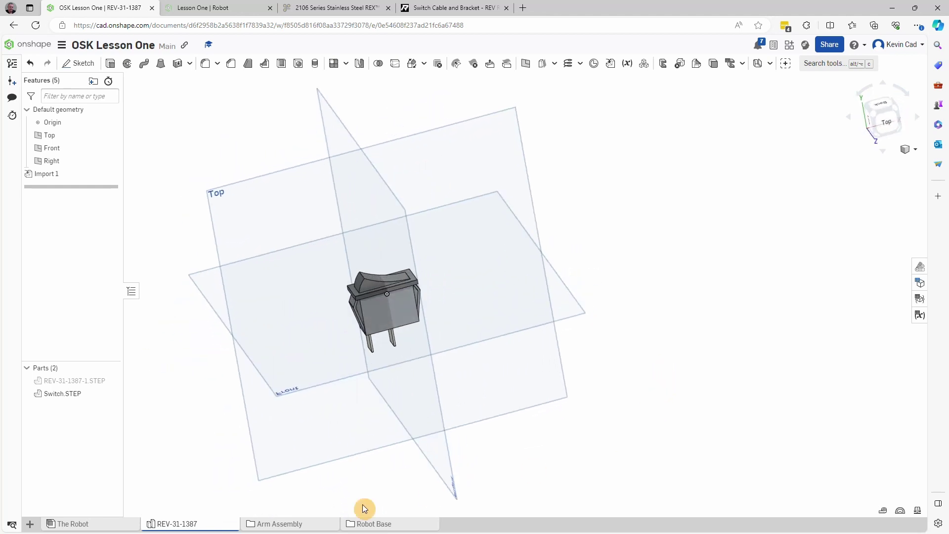
- In The Robot assembly, measure the centre distance between two small holes flanking a slot in the cross channel beside the arm motor
left_click(88, 526)
right_click_drag(516, 443, 639, 415)
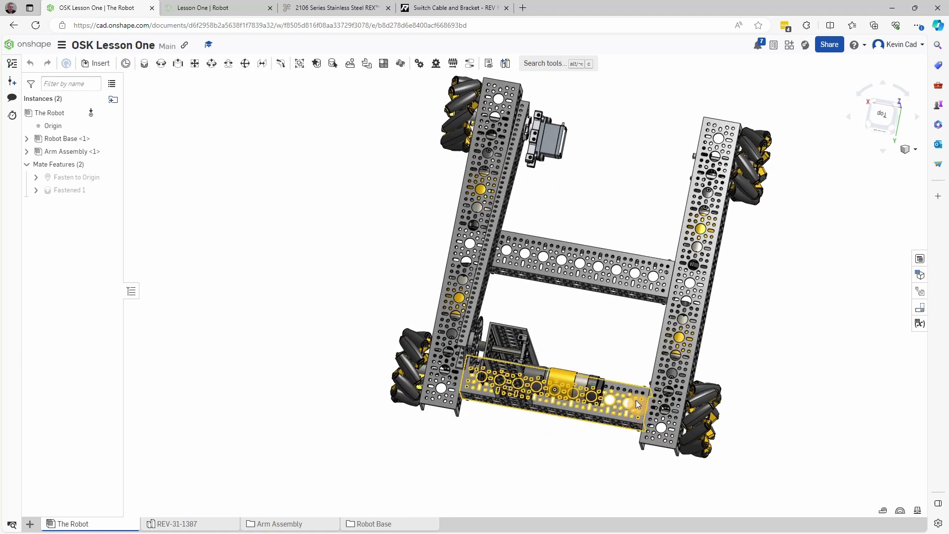
scroll(630, 393, "up", 5)
scroll(631, 393, "up", 3)
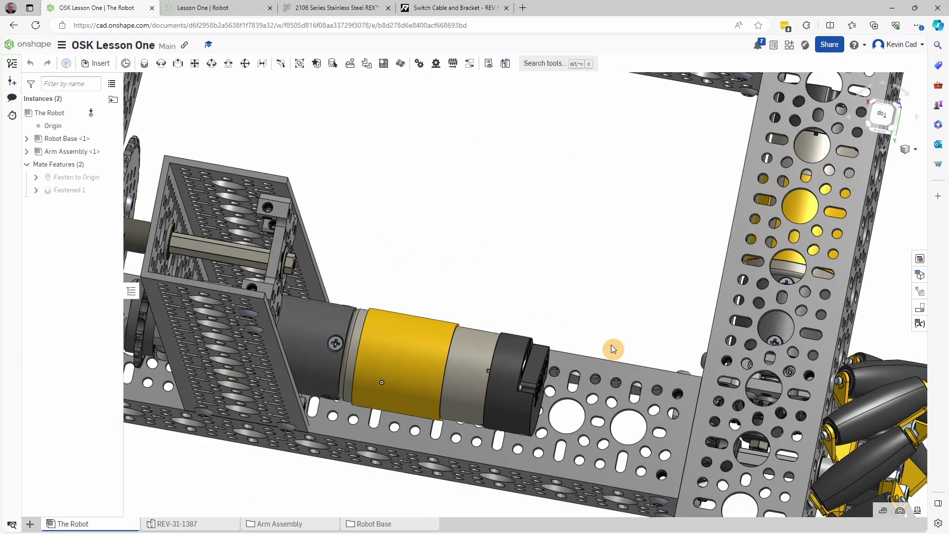
right_click_drag(583, 385, 582, 337)
key("shift+5")
scroll(564, 333, "up", 5)
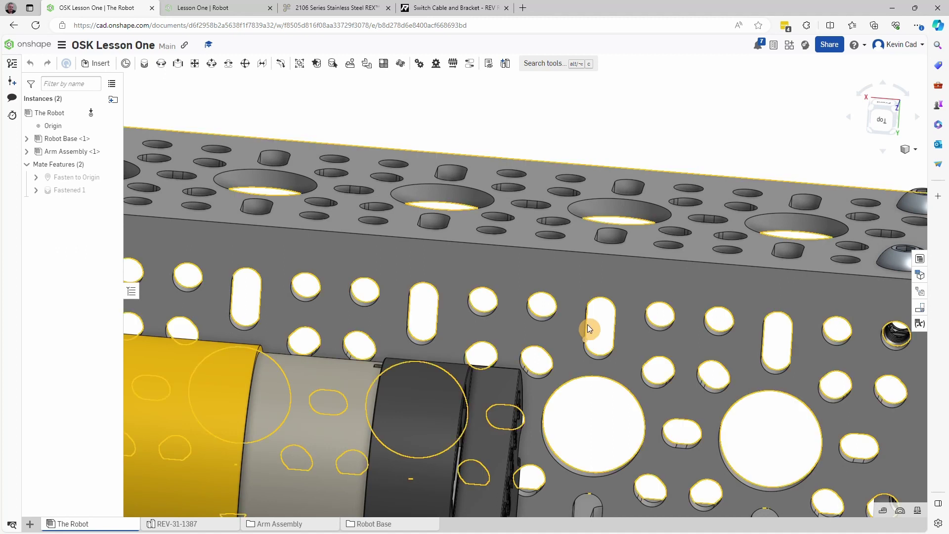
left_click(555, 307)
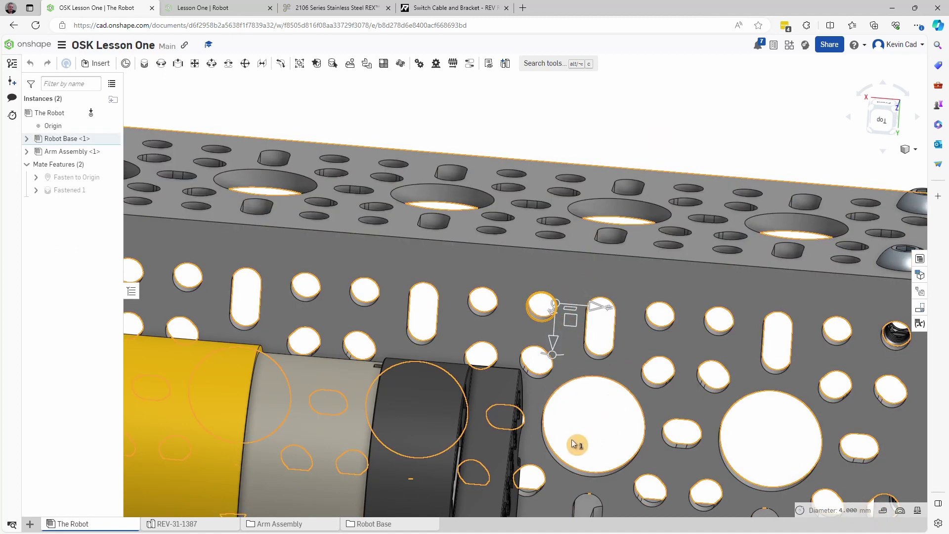
left_click(673, 310)
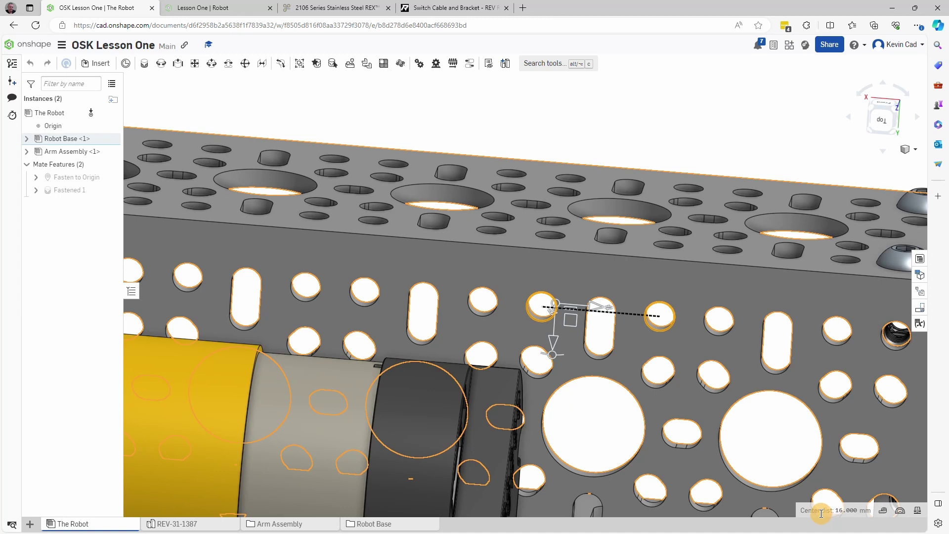
- Measure the distance from the small hole to the channel's long edge with the detailed measurements, and view the channel face straight on
left_click(687, 155)
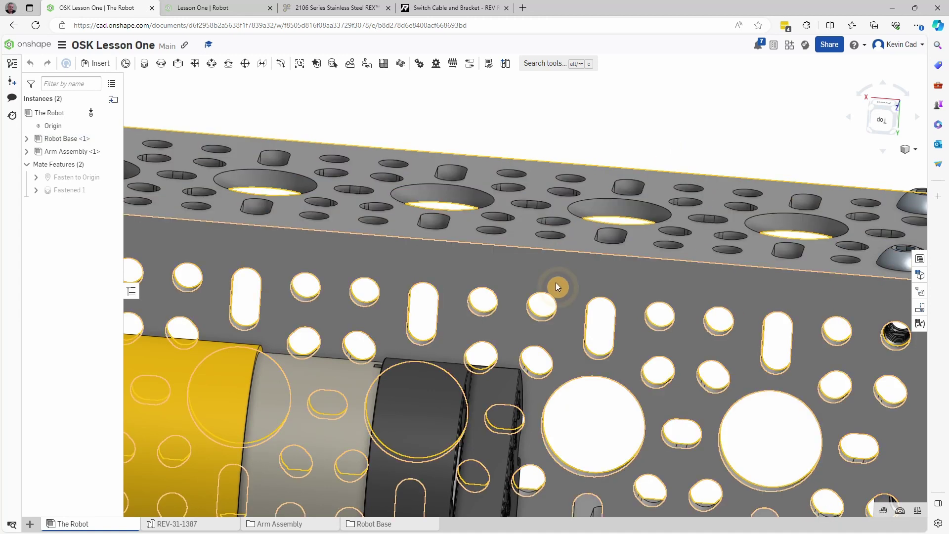
left_click(553, 295)
left_click(542, 249)
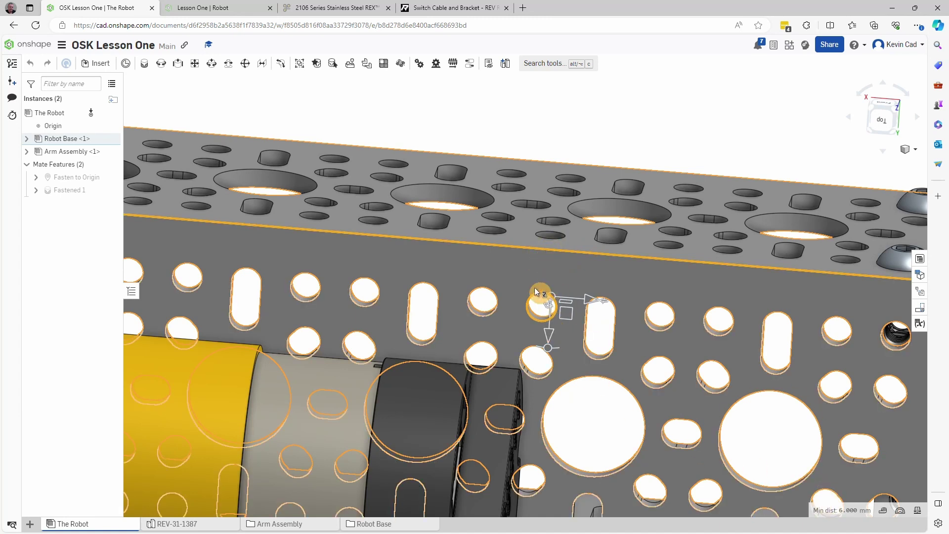
left_click(884, 512)
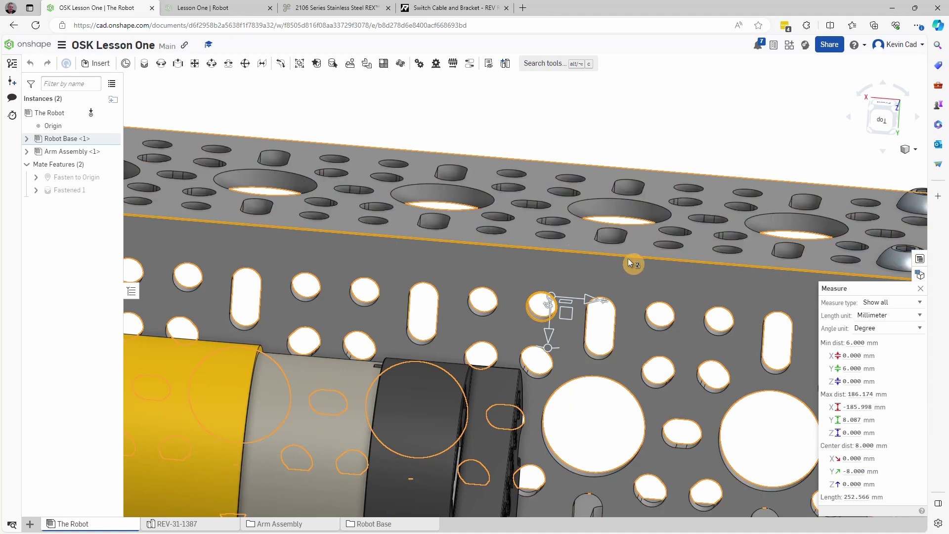
mouse_move(590, 254)
right_mouse_down()
mouse_move(621, 376)
mouse_move(650, 369)
mouse_move(524, 280)
mouse_move(521, 319)
mouse_move(549, 257)
right_mouse_up()
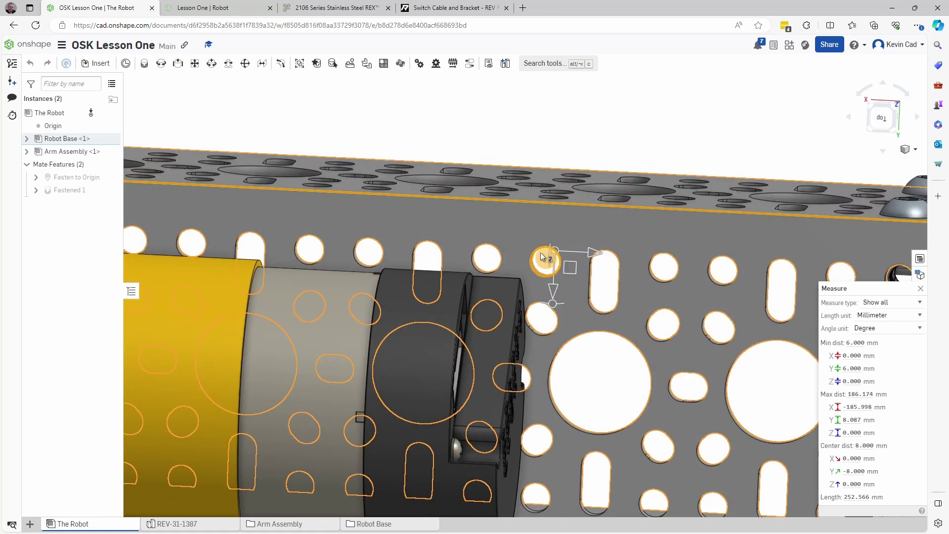
mouse_move(579, 268)
right_mouse_down()
mouse_move(593, 258)
mouse_move(648, 348)
mouse_move(654, 333)
mouse_move(643, 343)
right_mouse_up()
scroll(646, 344, "down", 2)
key("n")
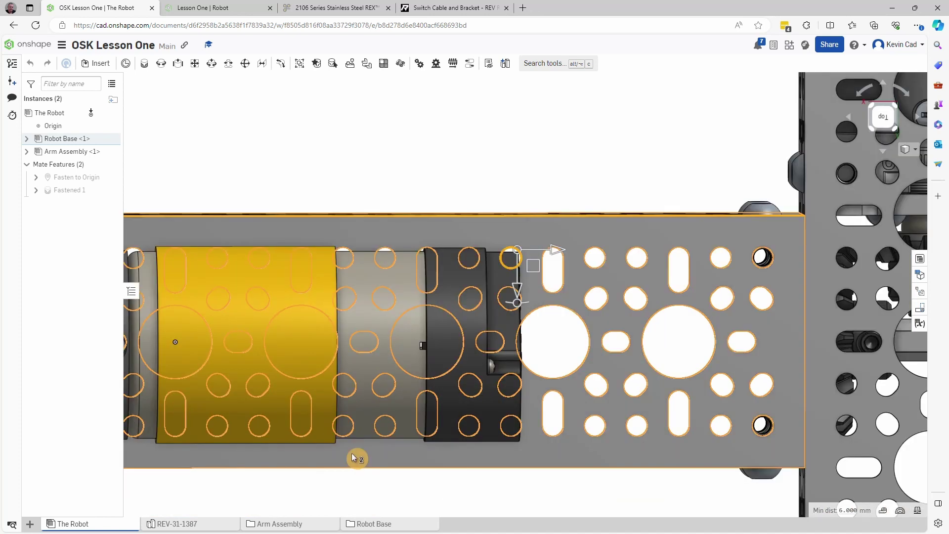
- Return to the REV-31-1387 part studio, start a sketch on the Top plane, and view it straight on
left_click(190, 528)
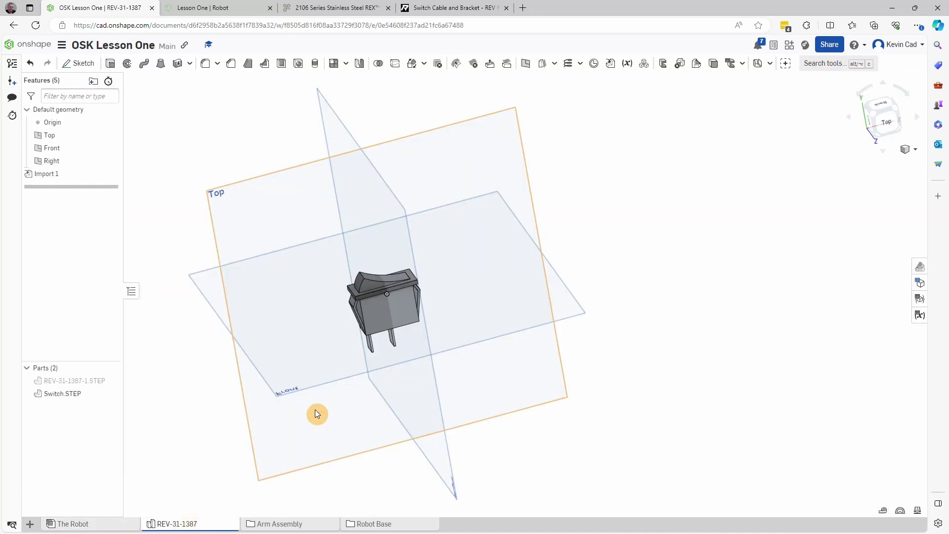
mouse_move(315, 413)
right_mouse_down()
mouse_move(333, 443)
mouse_move(358, 442)
mouse_move(346, 455)
mouse_move(339, 377)
mouse_move(307, 301)
mouse_move(344, 324)
mouse_move(155, 91)
right_mouse_up()
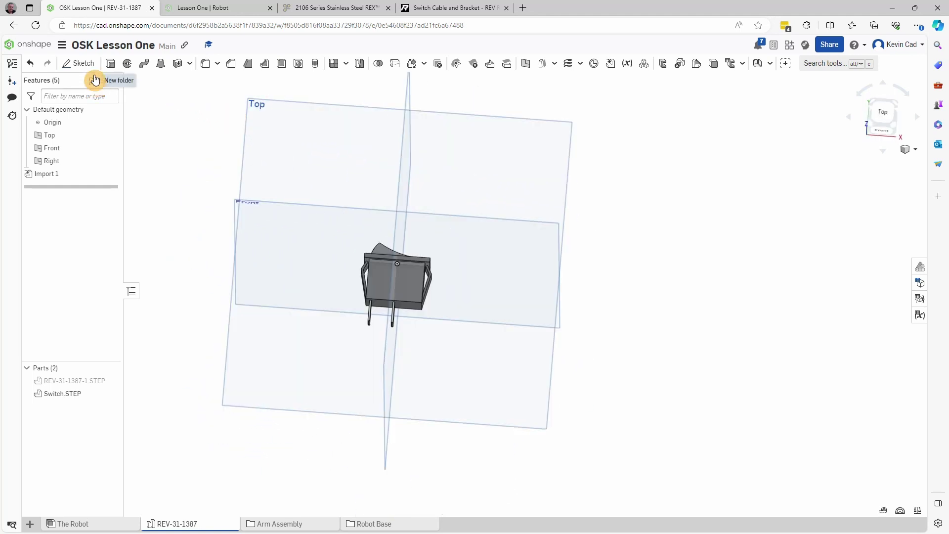
left_click(67, 64)
left_click(257, 109)
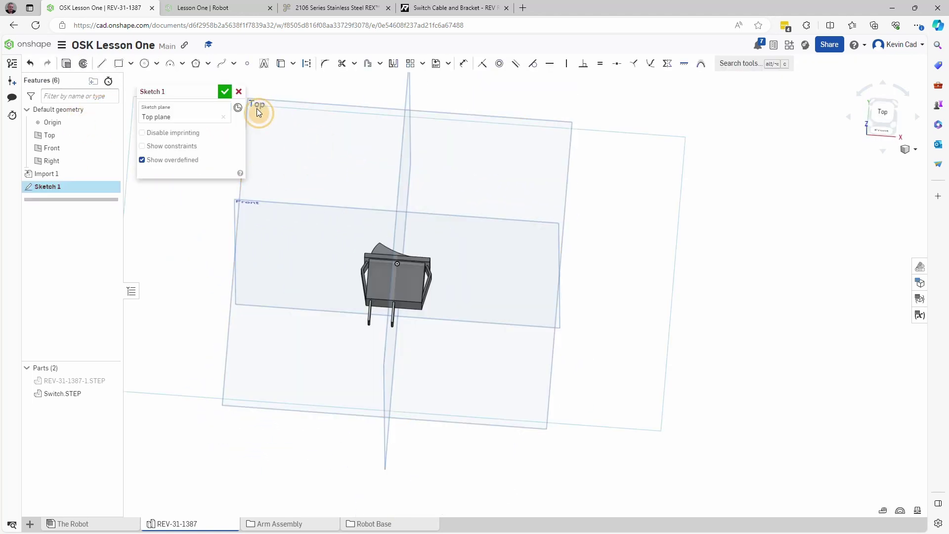
left_click(884, 121)
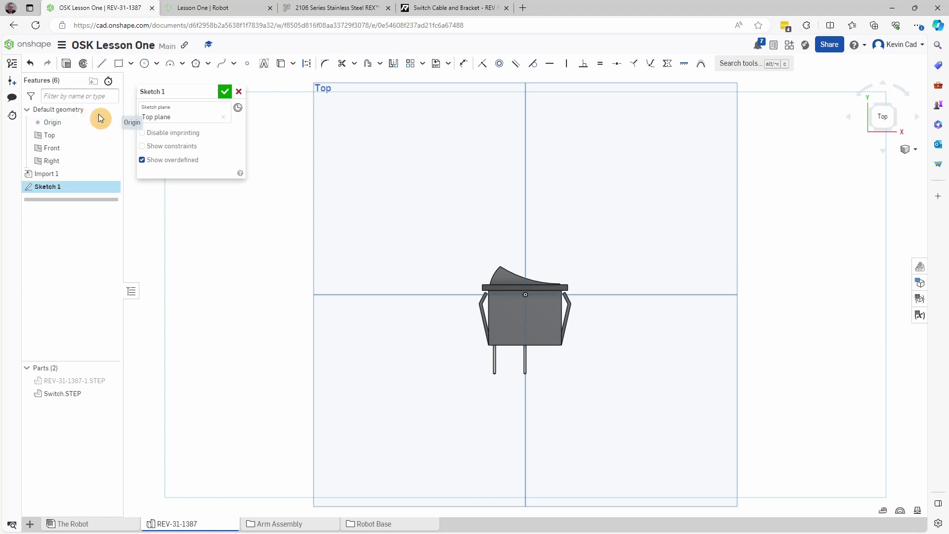
- Sketch a 28.5 by 10.6 mm corner rectangle above the switch
left_click(118, 63)
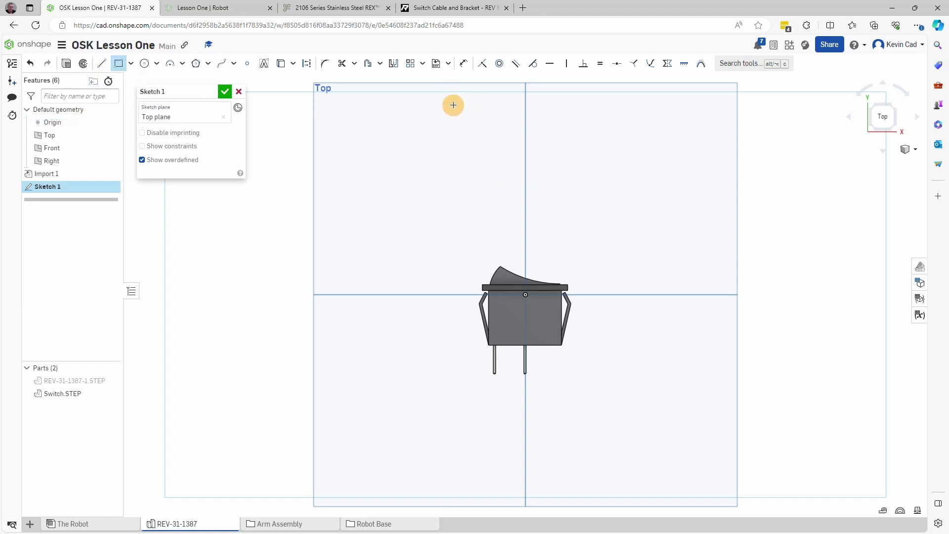
left_click_drag(455, 98, 636, 142)
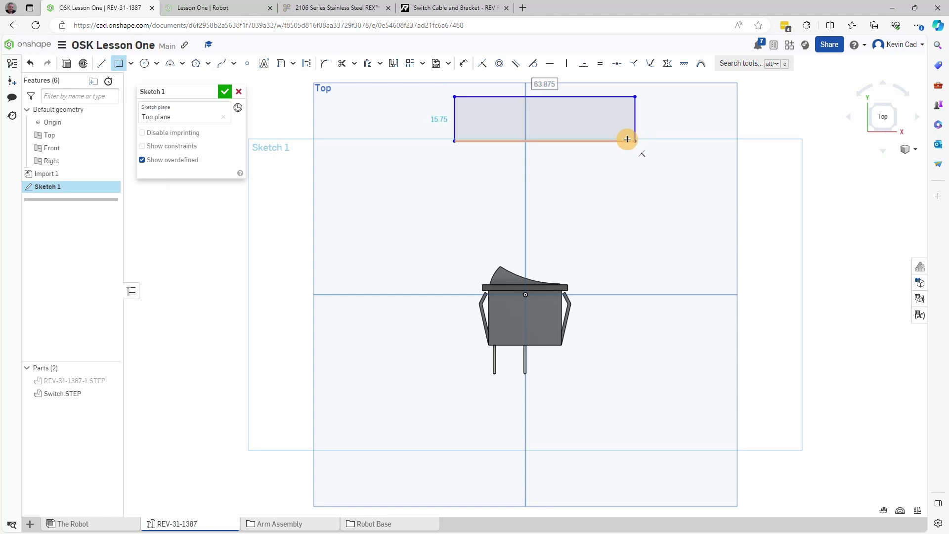
type("28.5")
key("Tab")
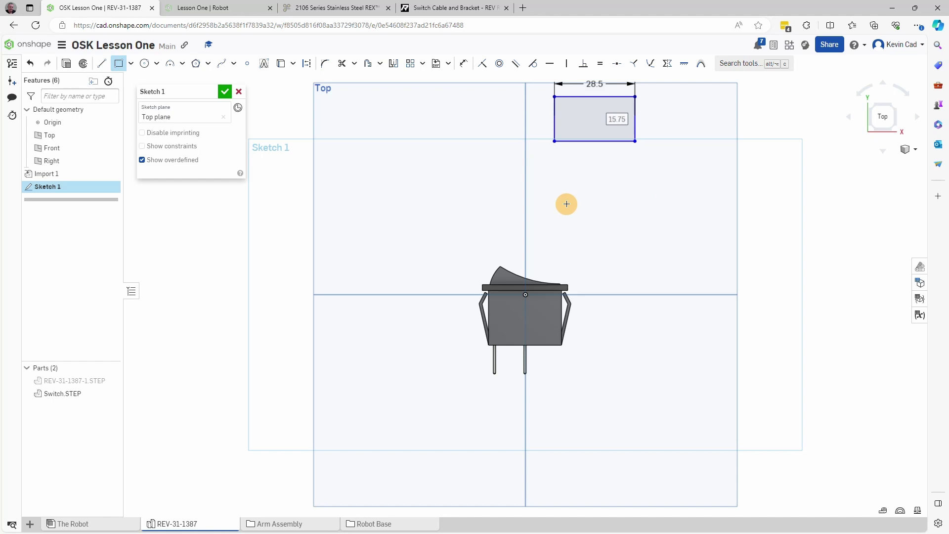
type("10")
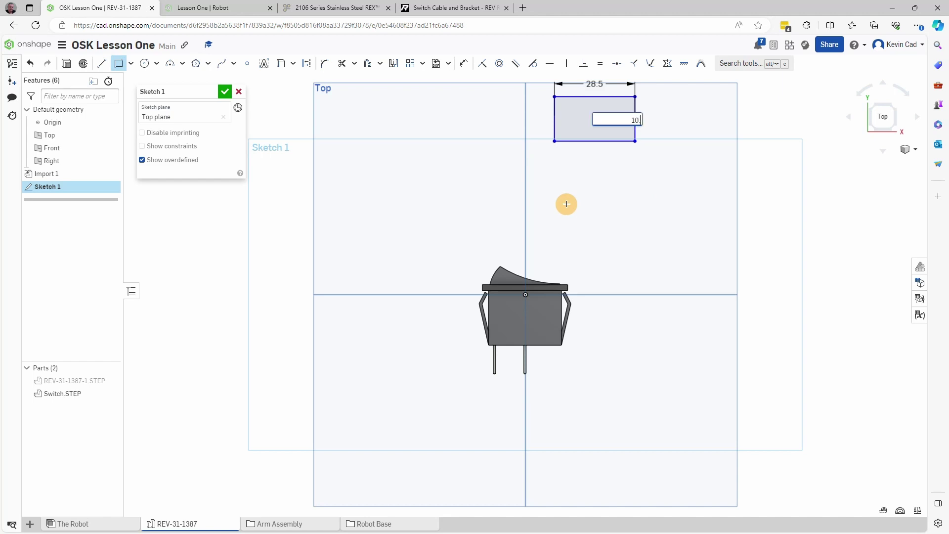
type(".6")
key("Return")
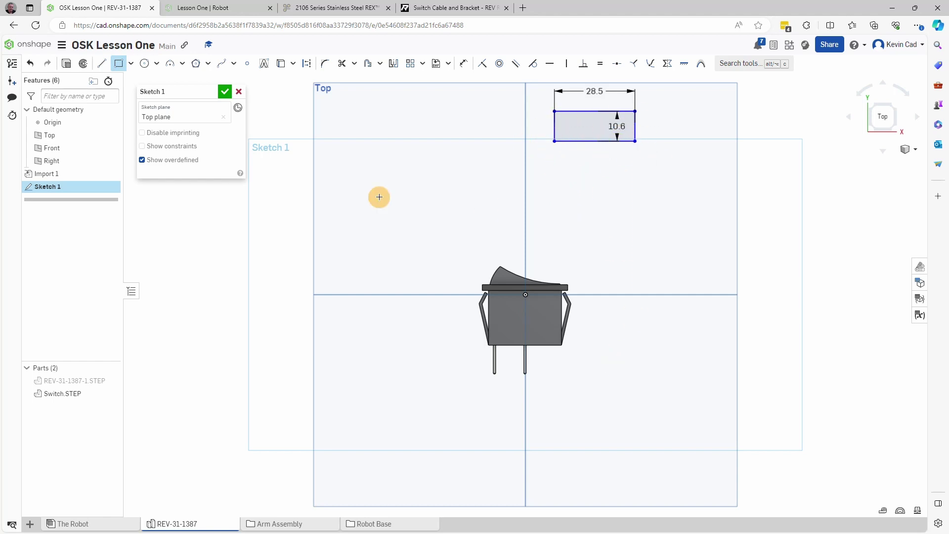
key("Escape")
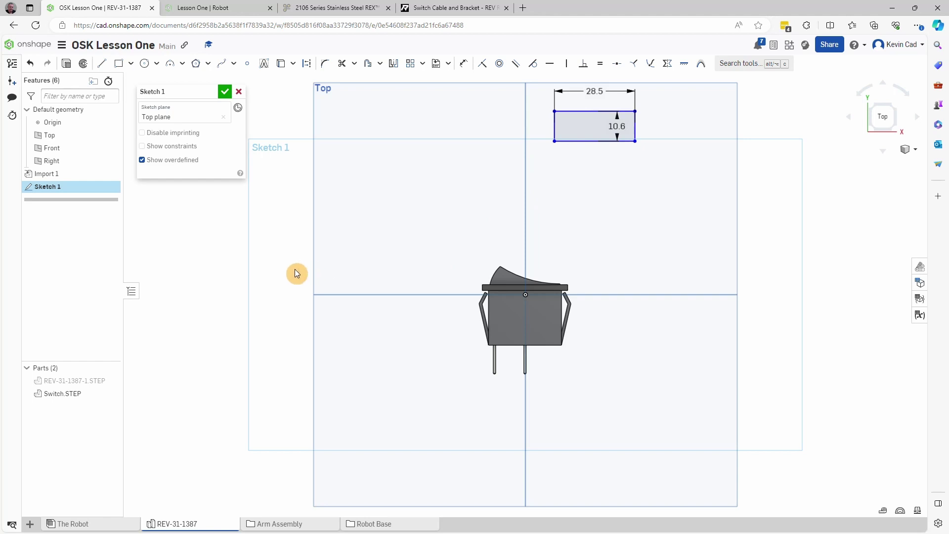
- Shift the rectangle sideways so it straddles the vertical centreline, and place its 10.6 mm dimension outside the outline
middle_click_drag(546, 233, 529, 294)
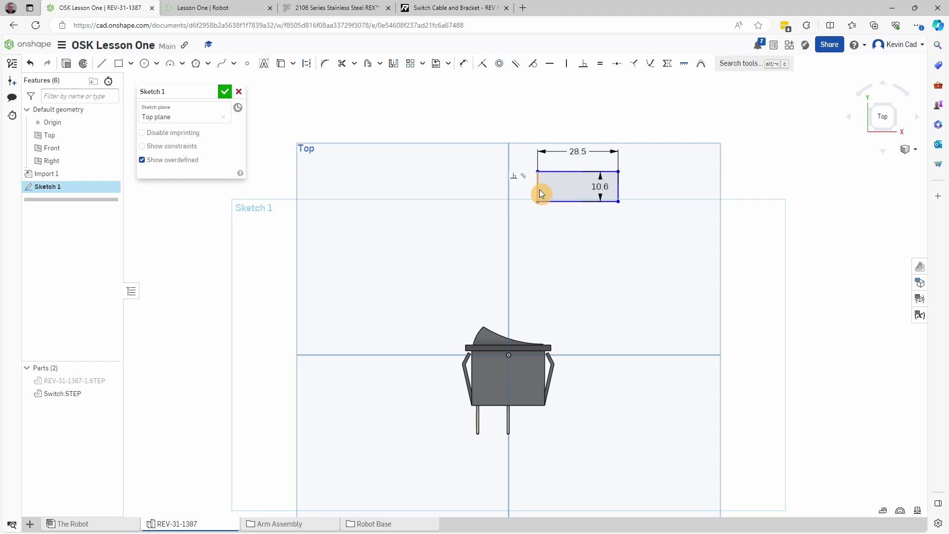
mouse_move(539, 193)
left_mouse_down()
mouse_move(444, 190)
mouse_move(578, 186)
mouse_move(466, 186)
left_mouse_up()
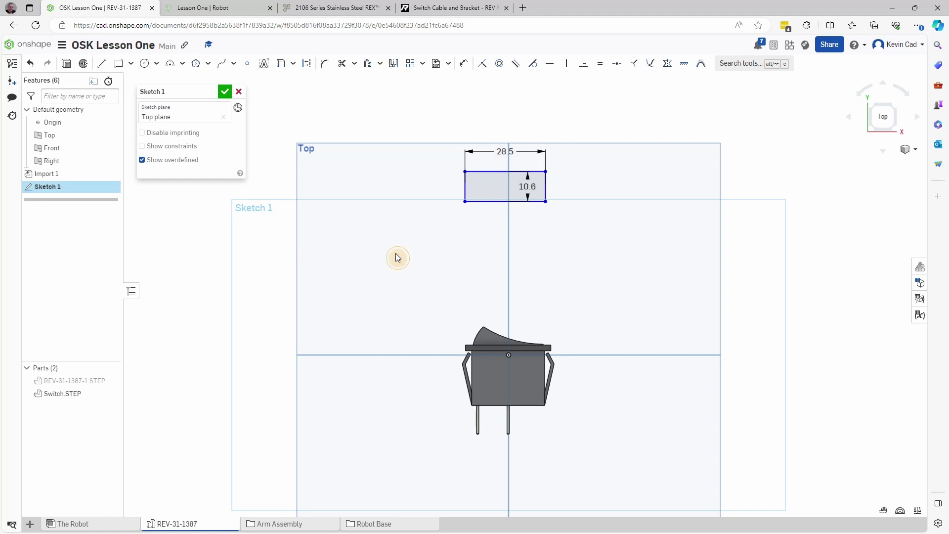
left_click_drag(536, 187, 604, 185)
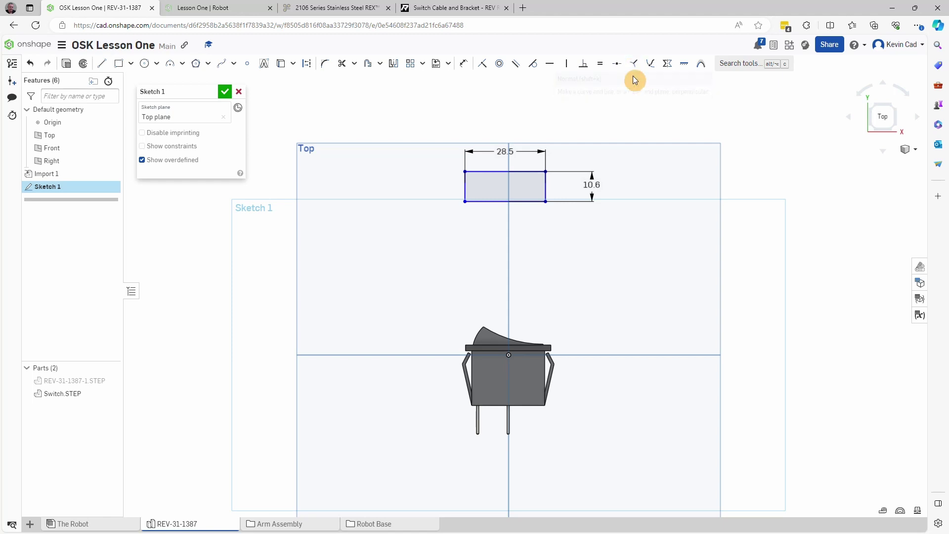
- Make the rectangle's two short sides symmetric about the Right plane
left_click(685, 66)
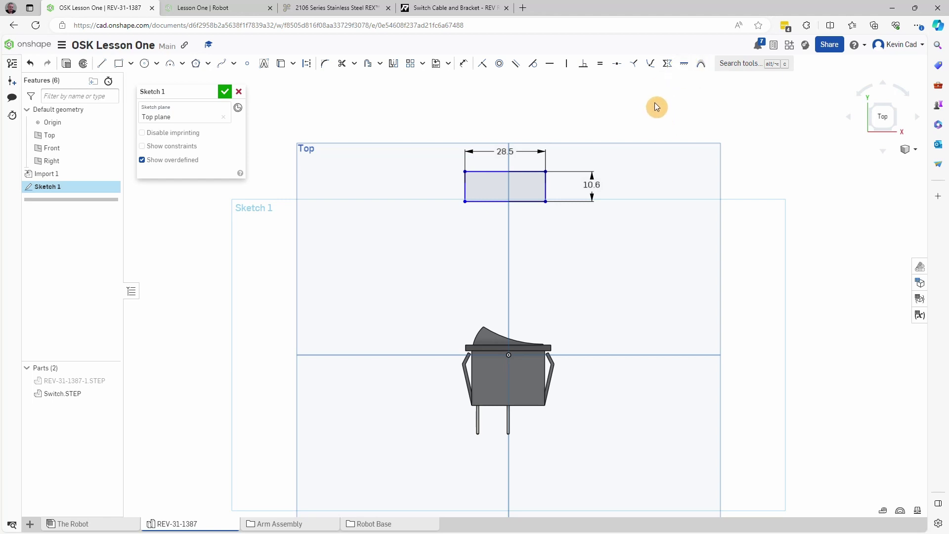
left_click(668, 64)
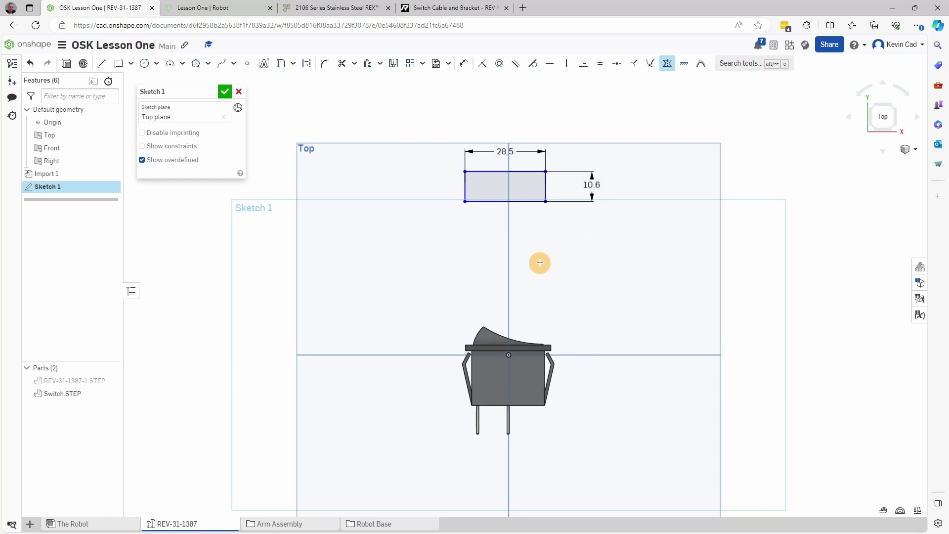
left_click(512, 249)
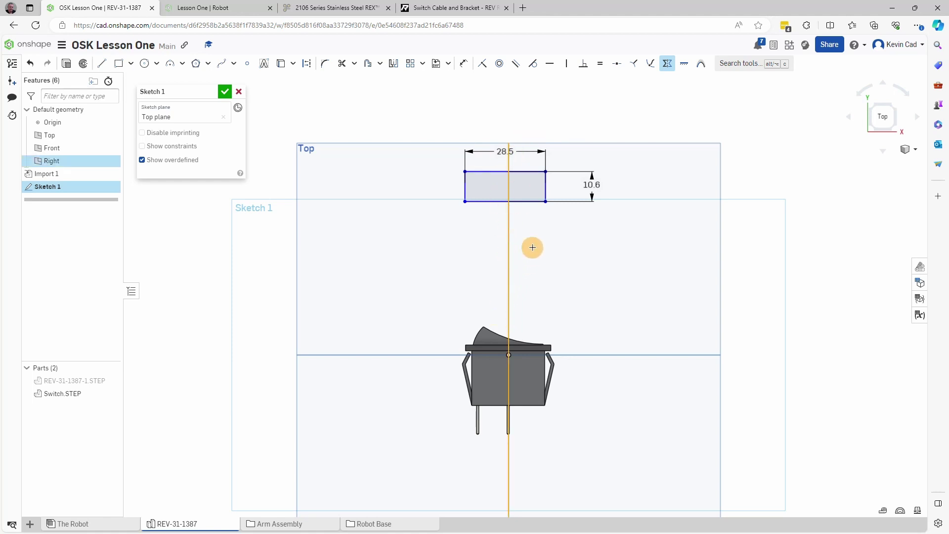
left_click(546, 188)
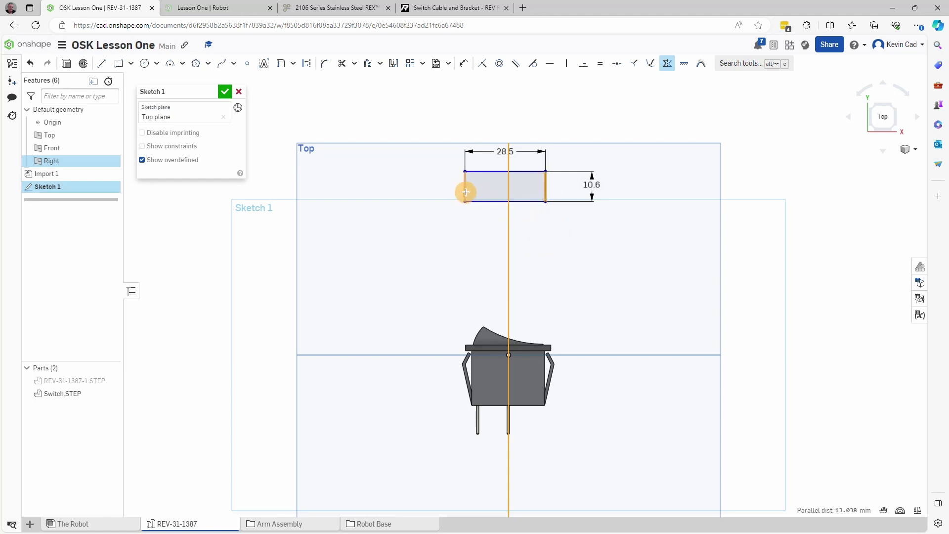
key("y")
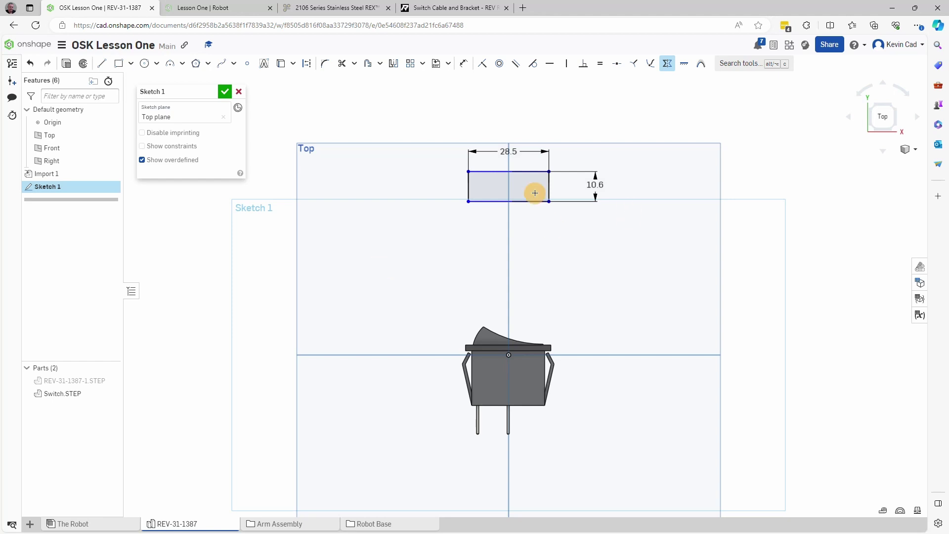
left_click(508, 189)
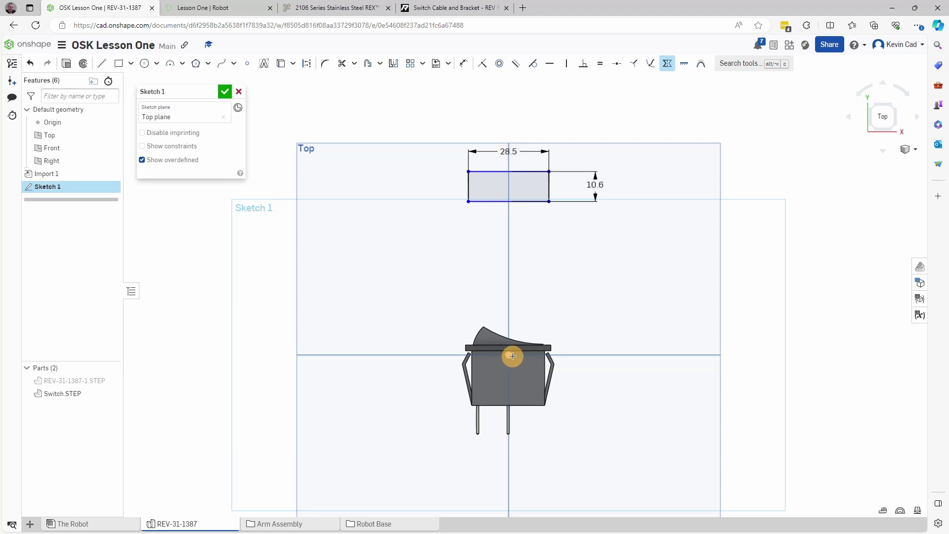
- Dimension the rectangle's lower edge 50 mm above the origin
left_click(464, 63)
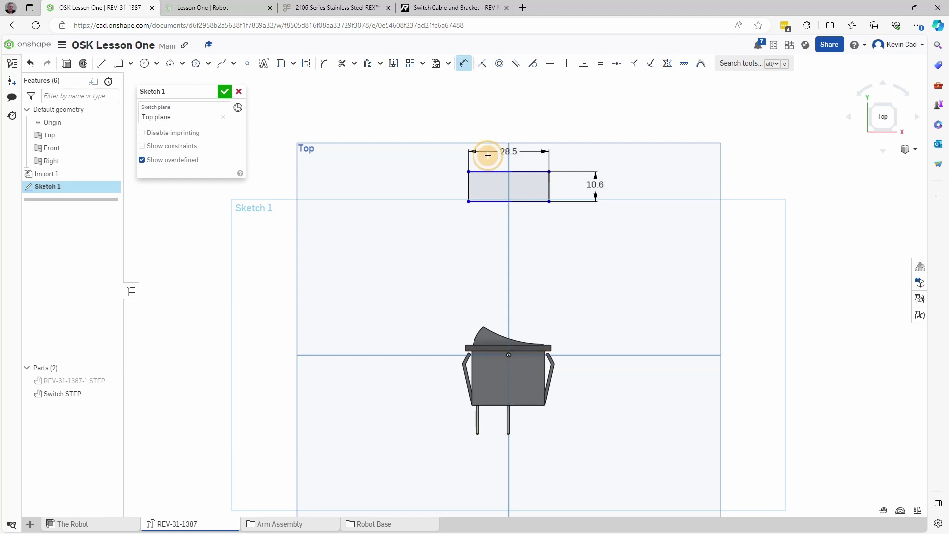
left_click(510, 356)
left_click(505, 202)
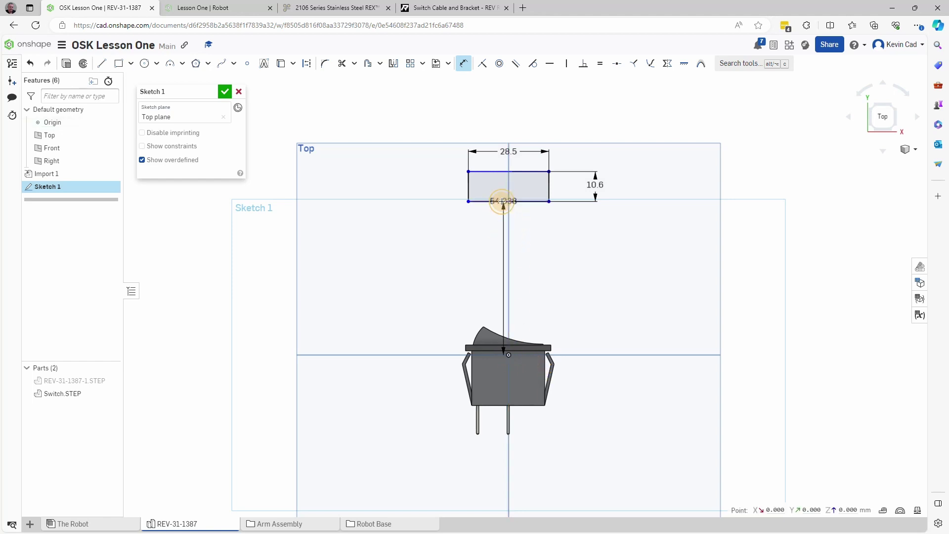
left_click(370, 306)
type("50")
key("Return")
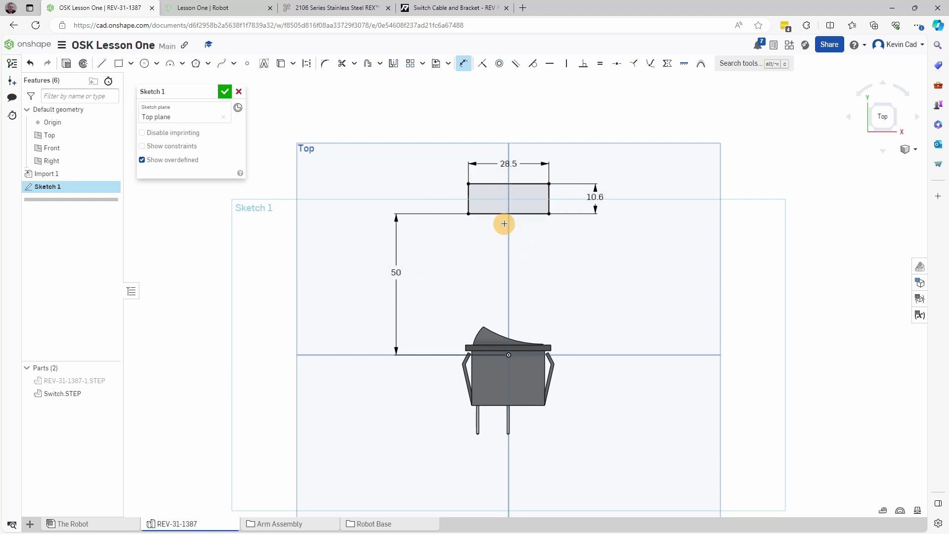
left_click(481, 184)
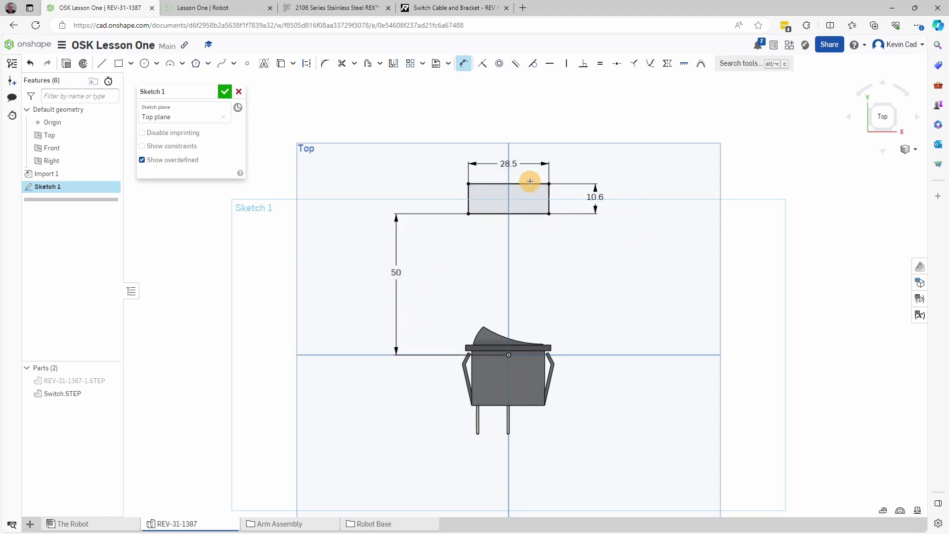
left_click(594, 197)
key("Escape")
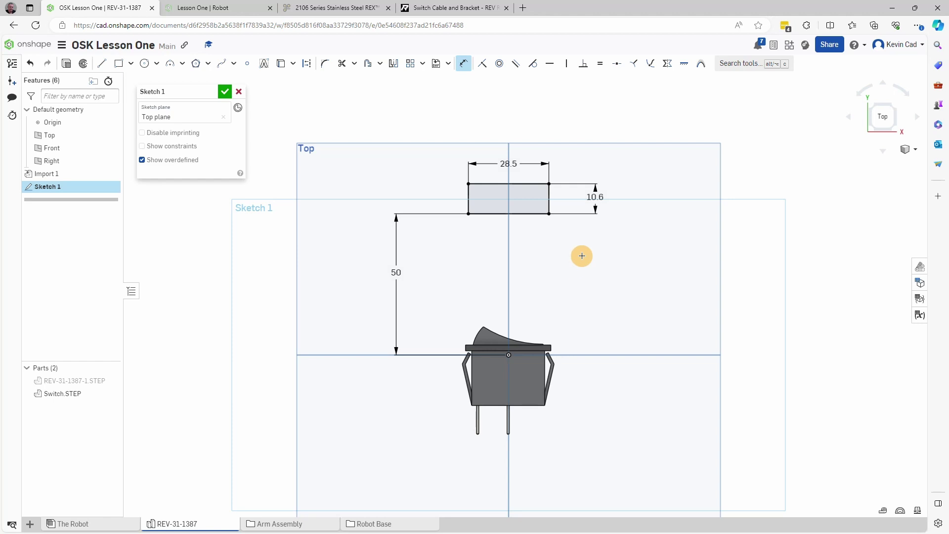
- Sketch a 4 mm diameter circle below the rectangle, on the left of the vertical centreline
left_click(145, 64)
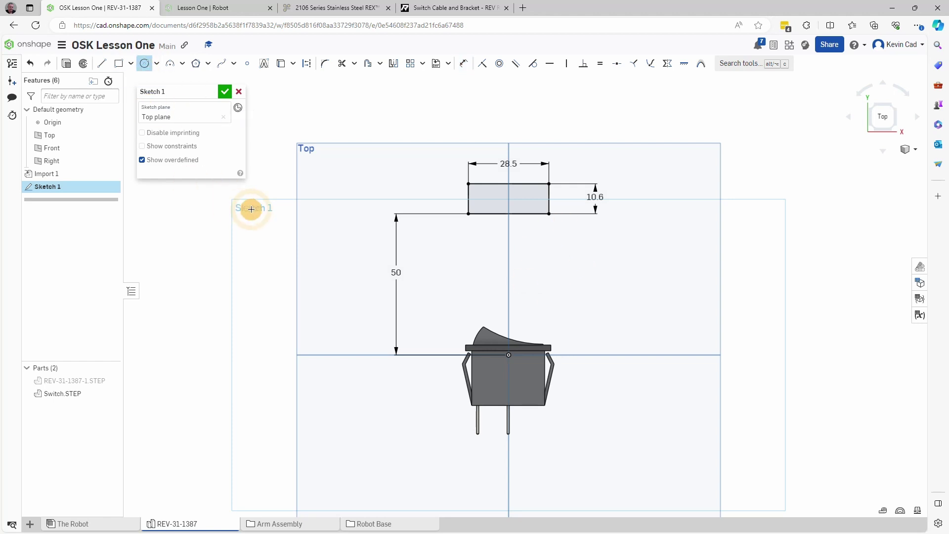
left_click(480, 247)
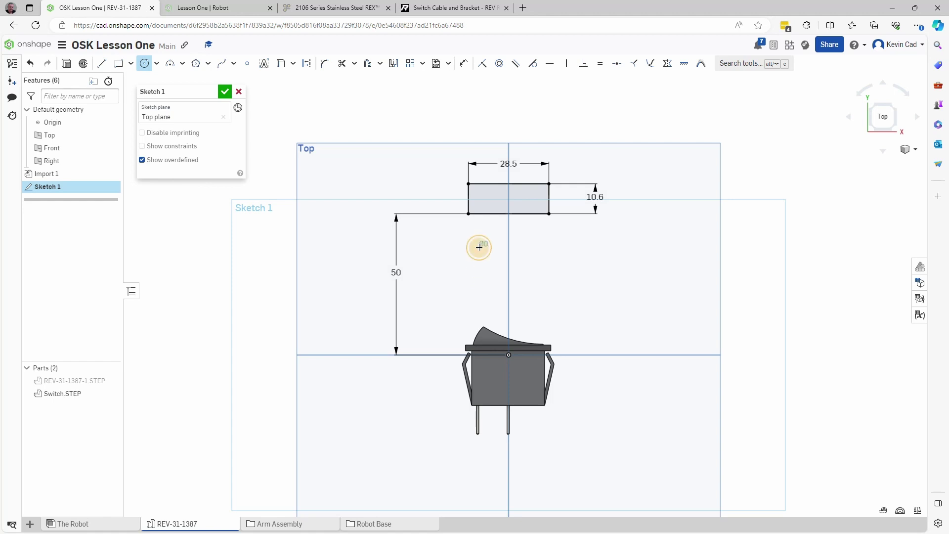
left_click(488, 247)
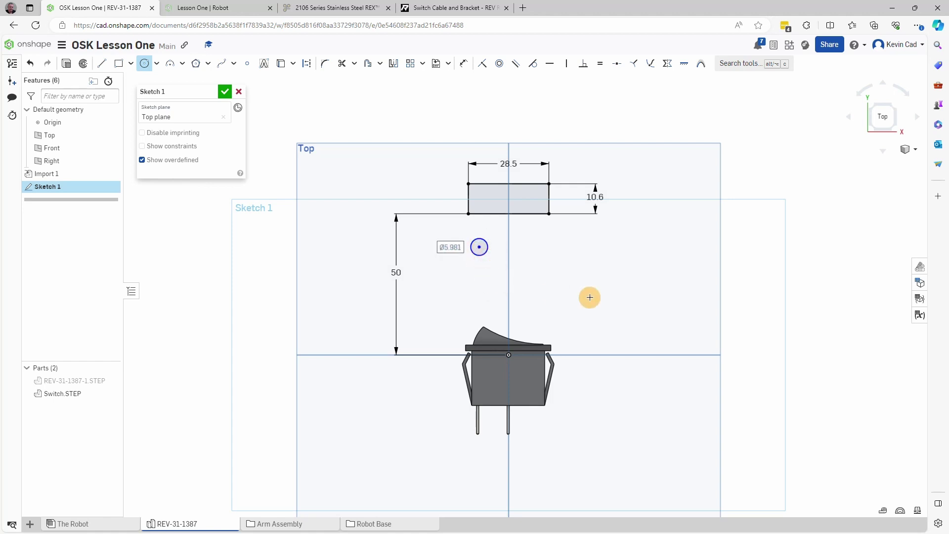
type("4")
key("Return")
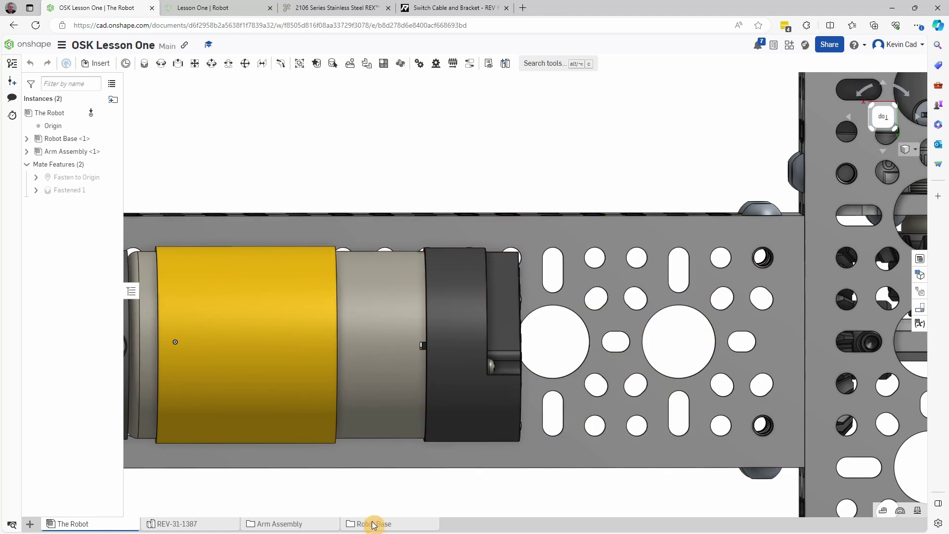
- In the REV-31-1387 sketch, dimension the circle's centre 10 mm below the rectangle's lower edge
left_click(185, 524)
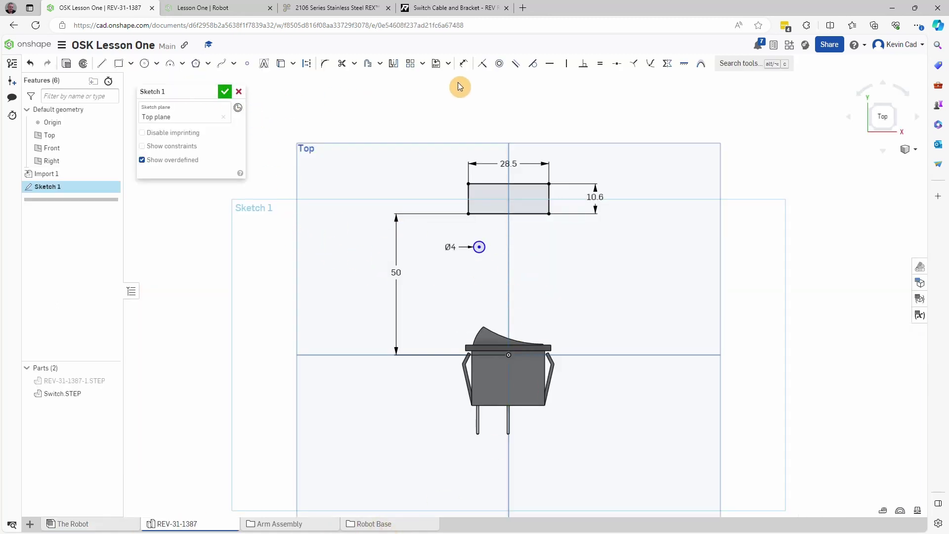
key("u")
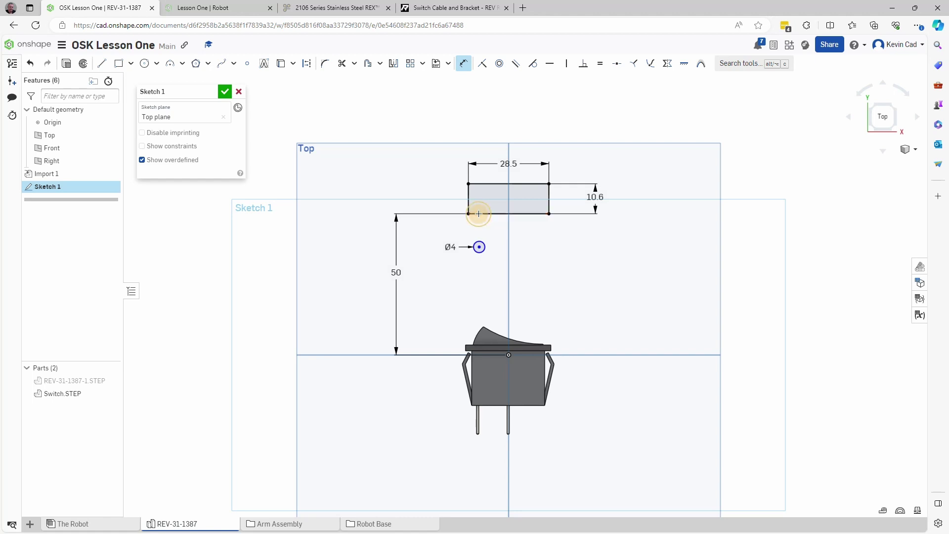
left_click(478, 214)
left_click(479, 246)
left_click(422, 237)
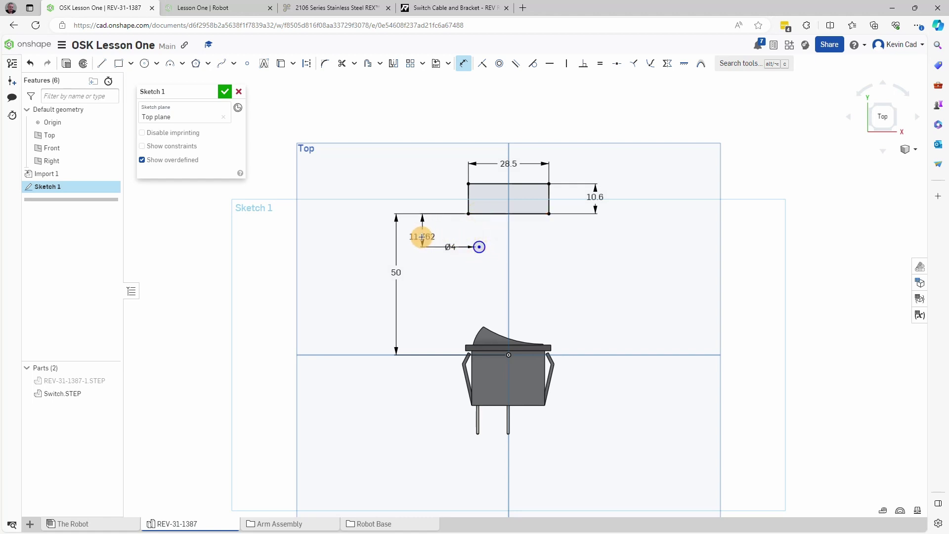
left_click(422, 242)
type("10")
key("Return")
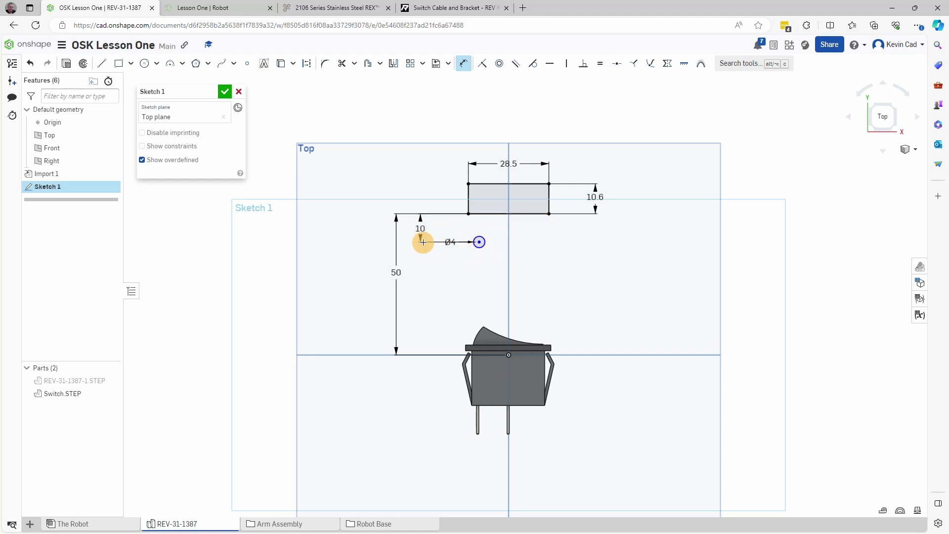
- Sketch a second circle about 5.1 mm in diameter across the centreline, and constrain both circle centres to be horizontally aligned
key("Escape")
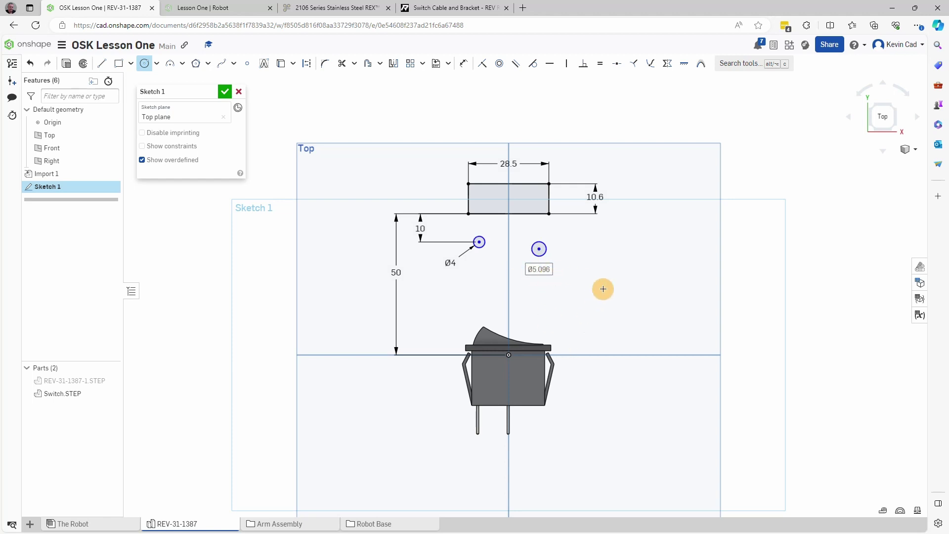
key("Escape")
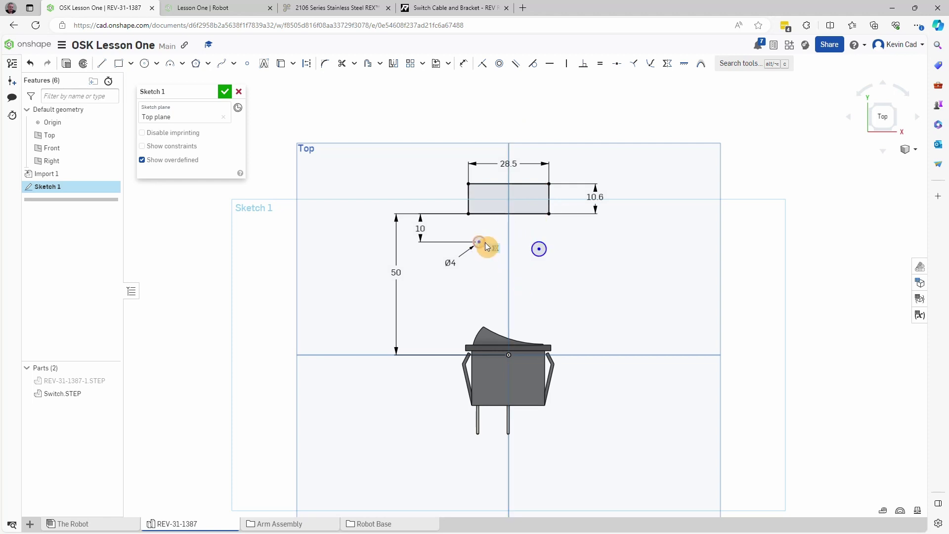
left_click(550, 67)
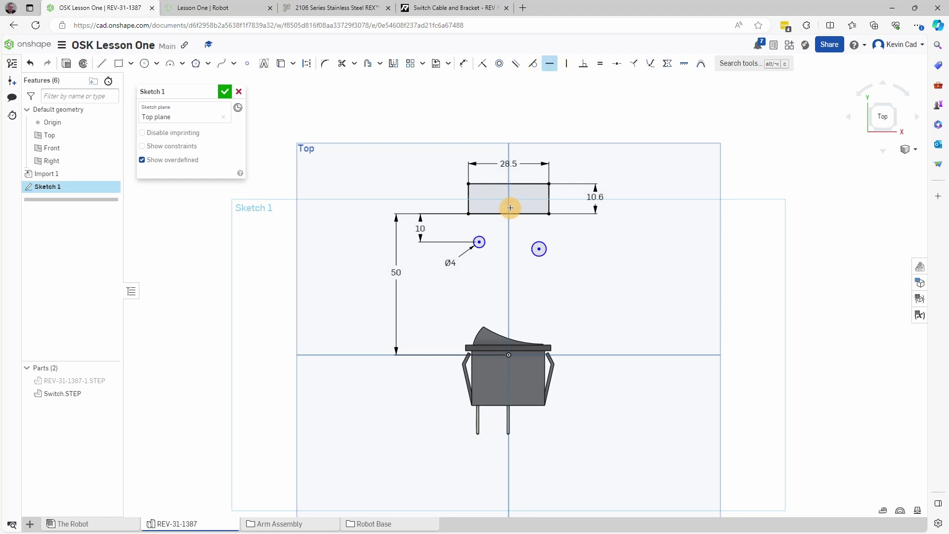
left_click(478, 242)
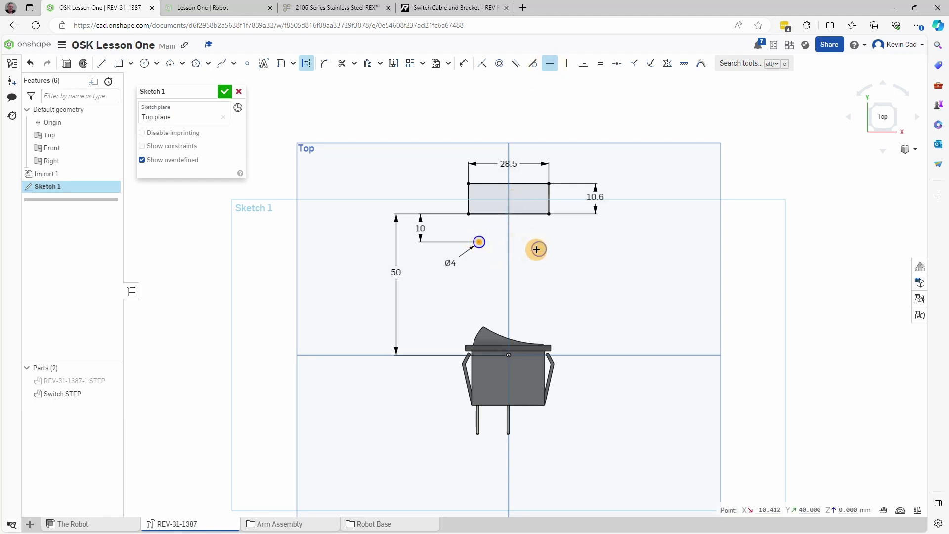
left_click(539, 249)
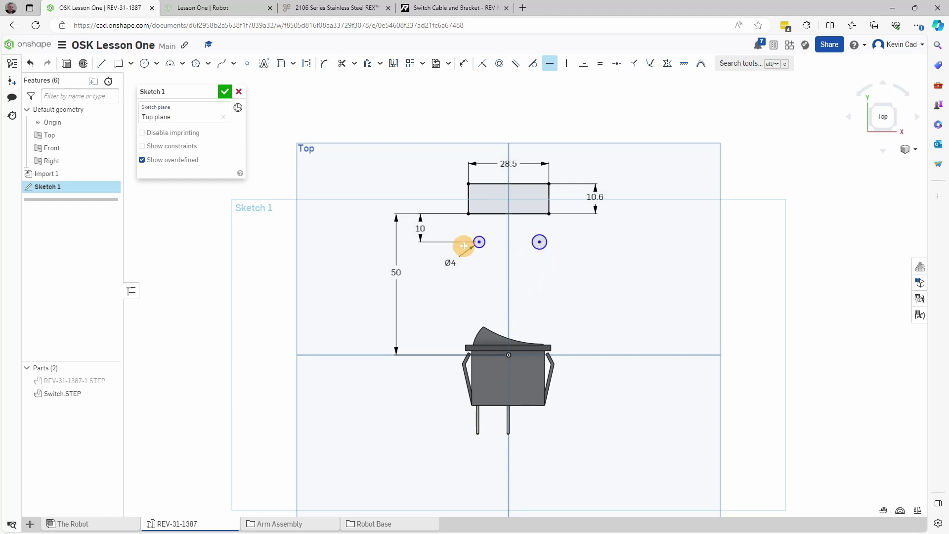
- Apply an equal constraint to the two circles below the inner rectangle
left_click(601, 69)
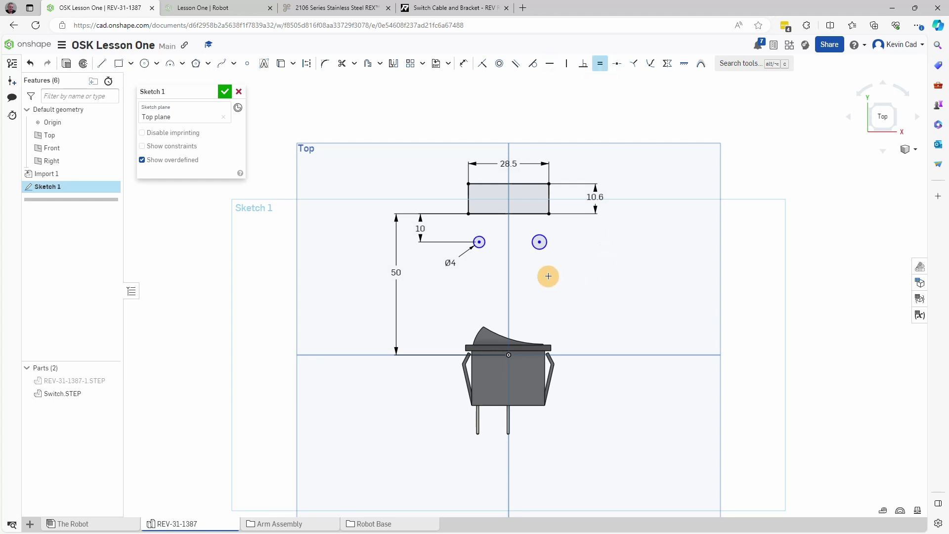
left_click(484, 247)
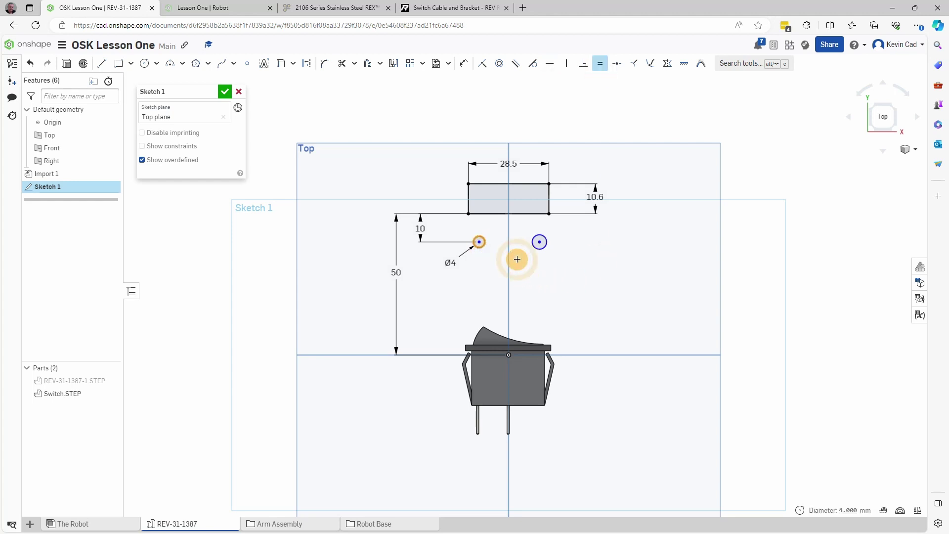
left_click(544, 248)
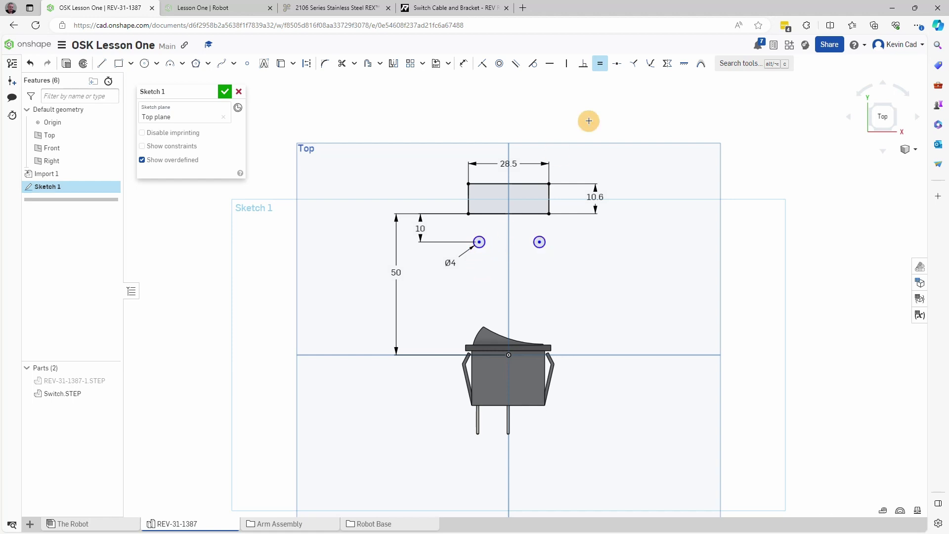
left_click(603, 67)
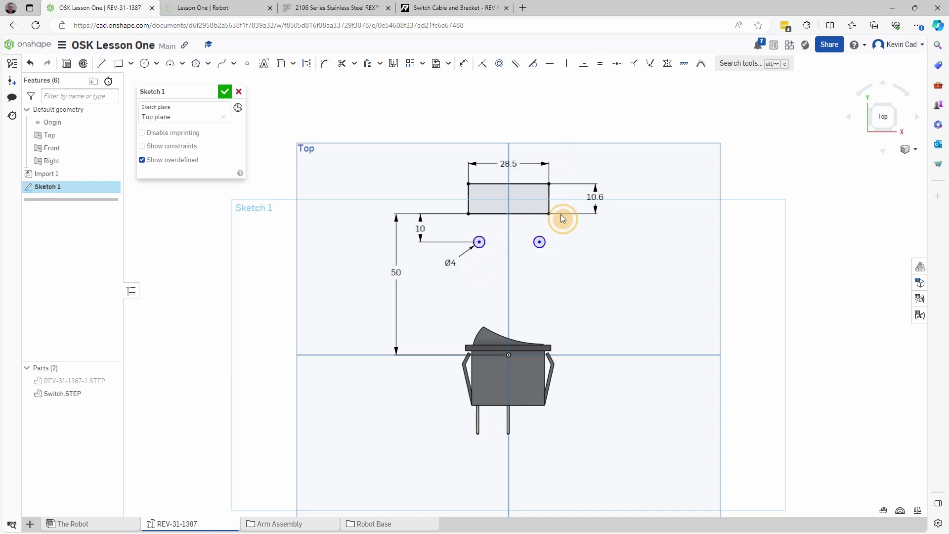
- Test the equal constraint by setting the left circle's diameter to 8 mm, and restore it to 4 mm
double_click(450, 263)
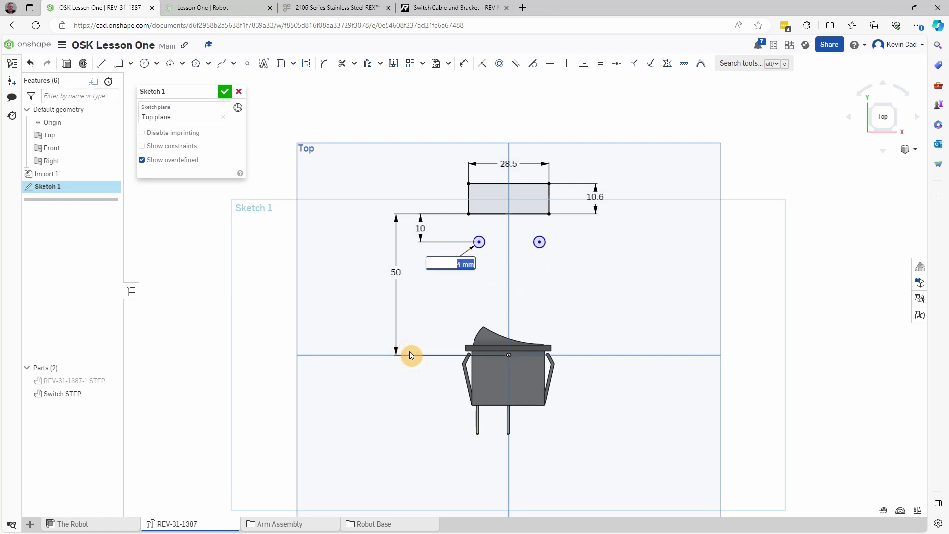
type("8")
key("Return")
double_click(420, 282)
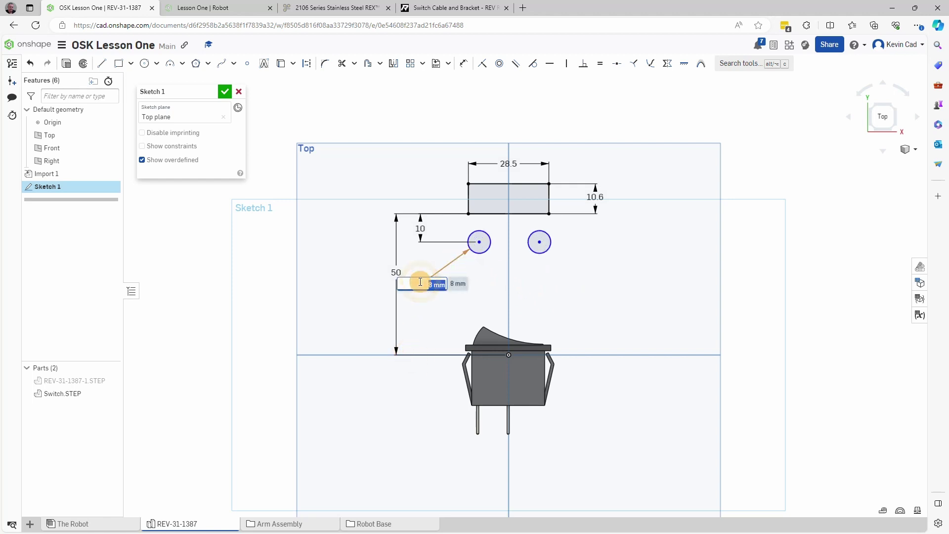
type("4")
key("Return")
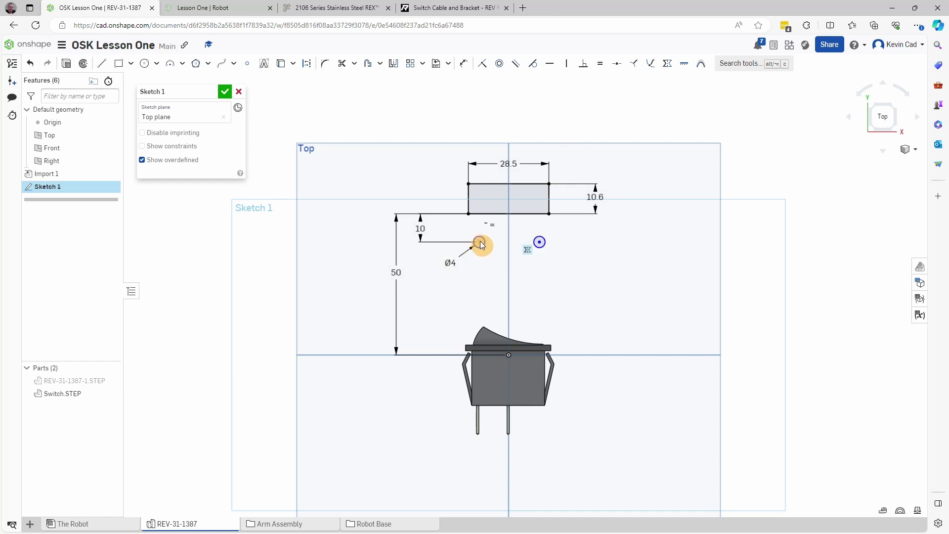
- Constrain the two circles to be symmetric about the vertical centreline of the Right plane
left_click(668, 64)
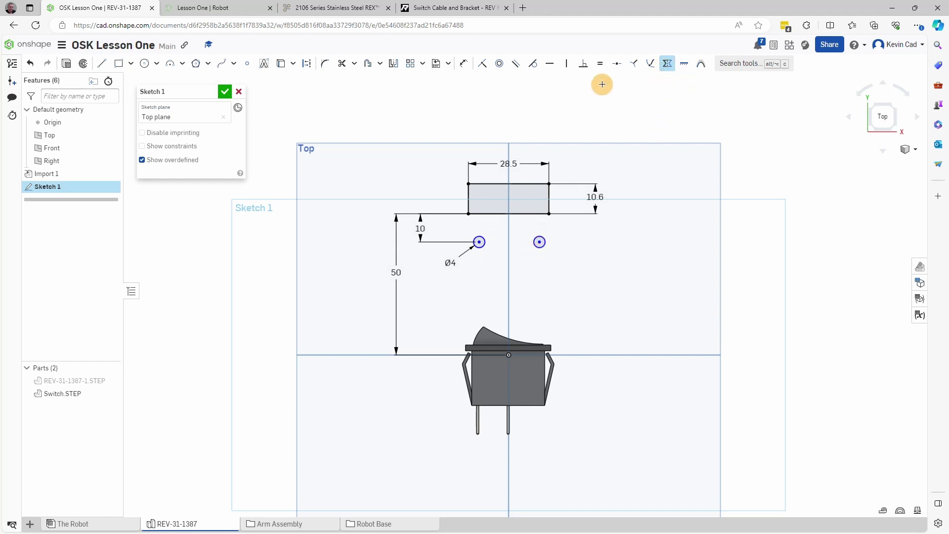
left_click(510, 278)
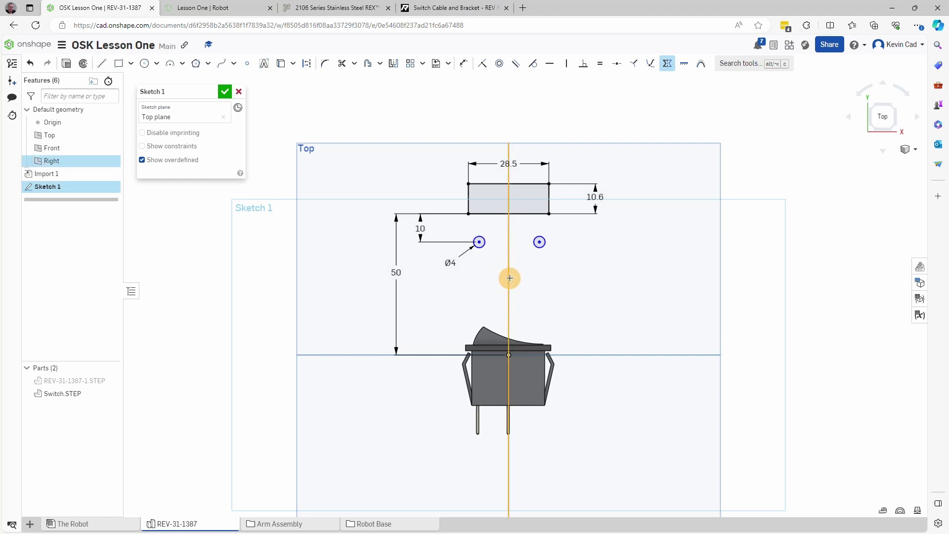
left_click(541, 244)
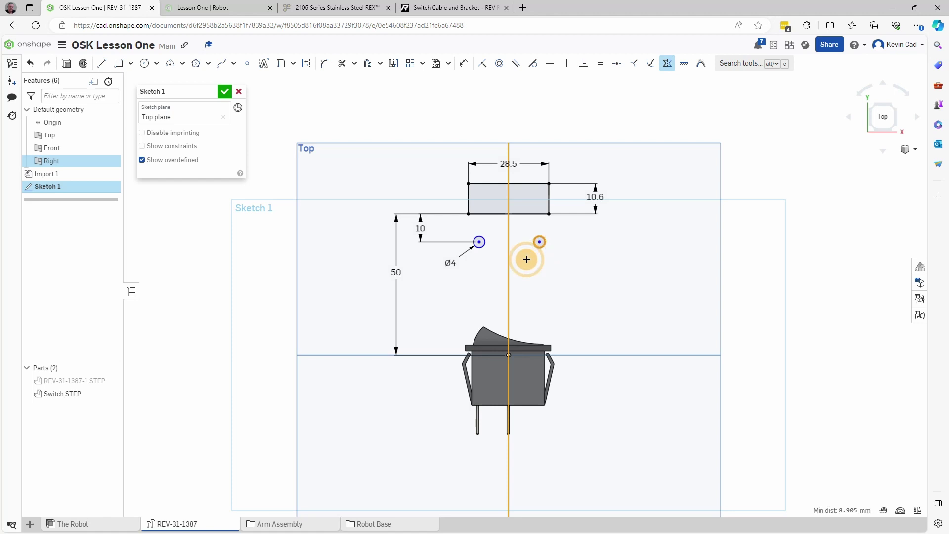
left_click(480, 243)
left_click(481, 265)
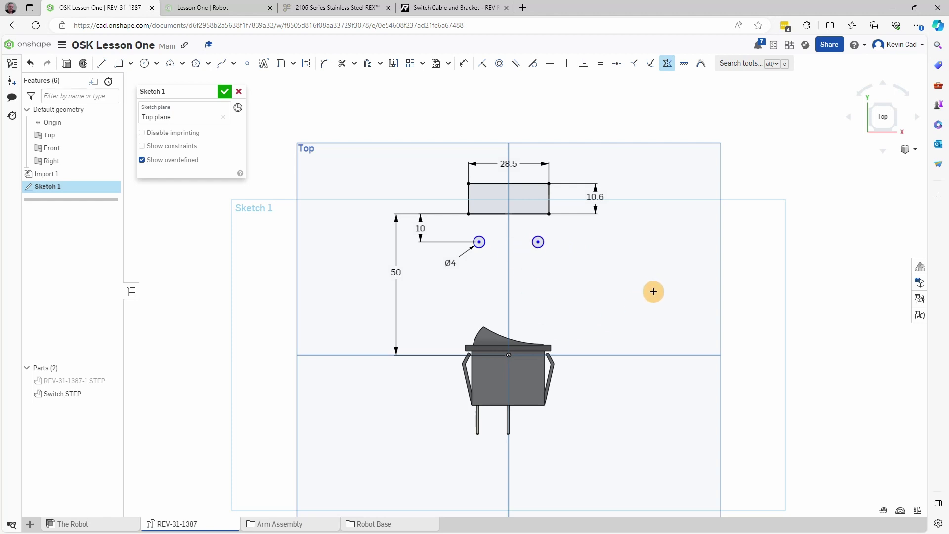
left_click(667, 63)
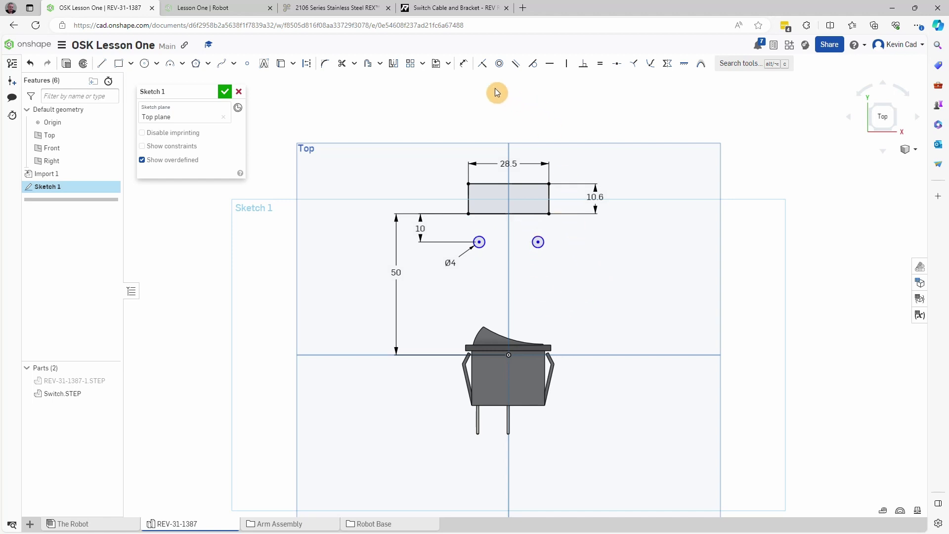
- Dimension the horizontal distance between the two circle centres as 16 mm
left_click(464, 66)
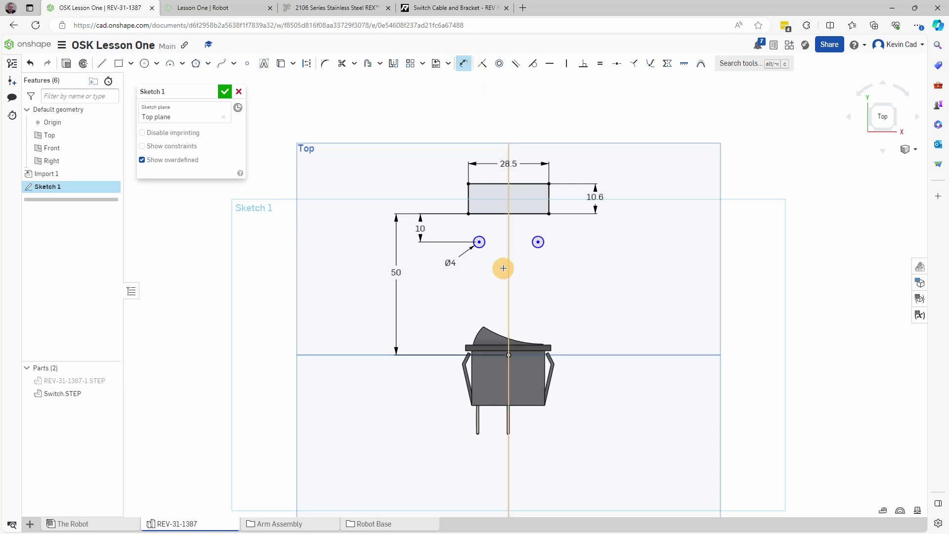
left_click(481, 242)
left_click(538, 242)
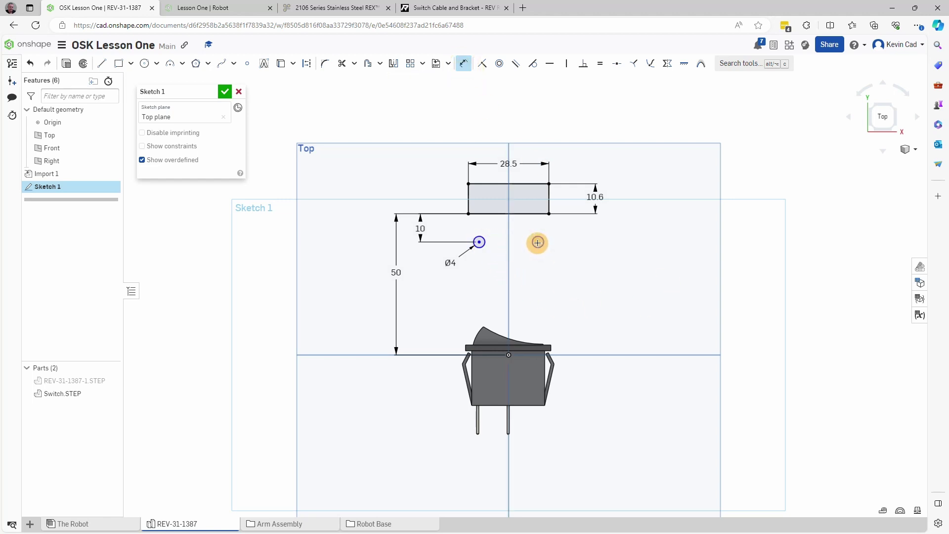
left_click(507, 265)
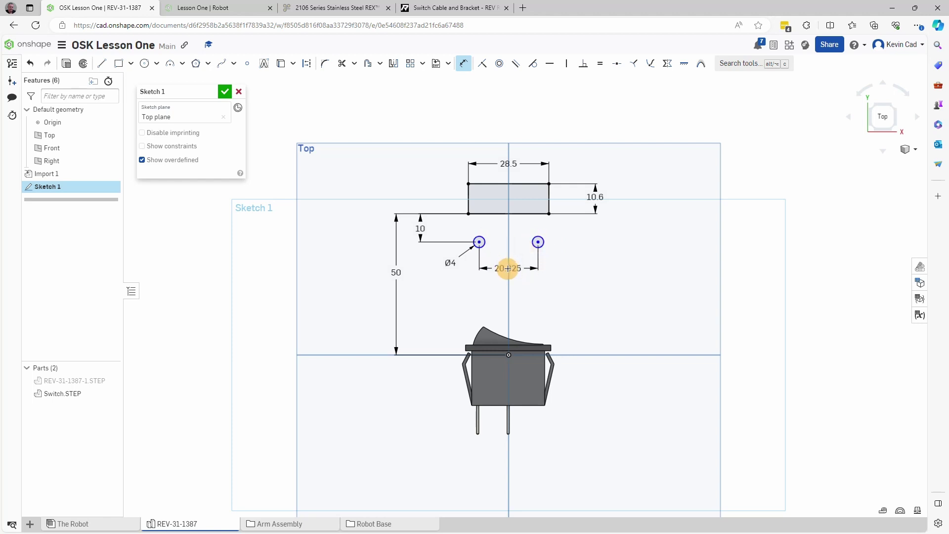
type("16")
key("Return")
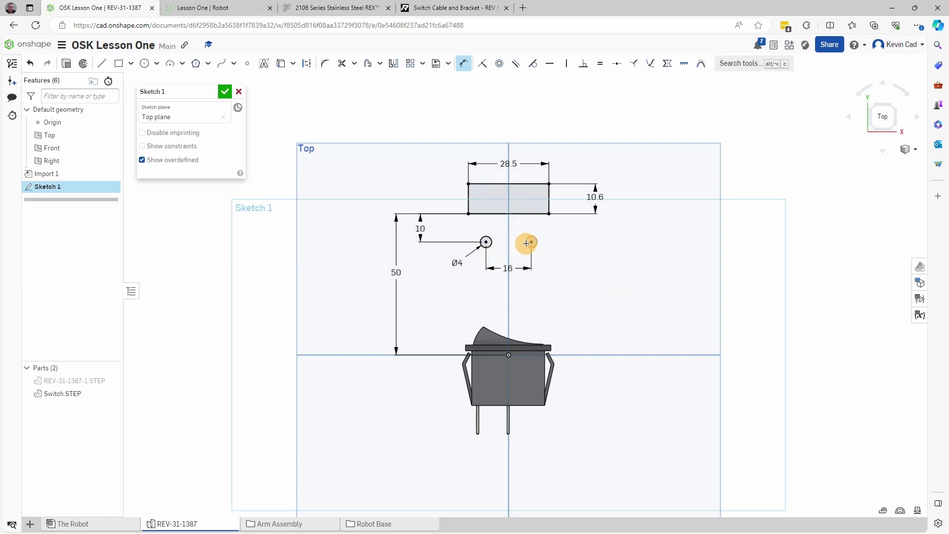
- Sketch a rectangle about 66 by 43 mm around the cutout and circles, and dimension its upper edge 6 mm above the cutout's
left_click(118, 63)
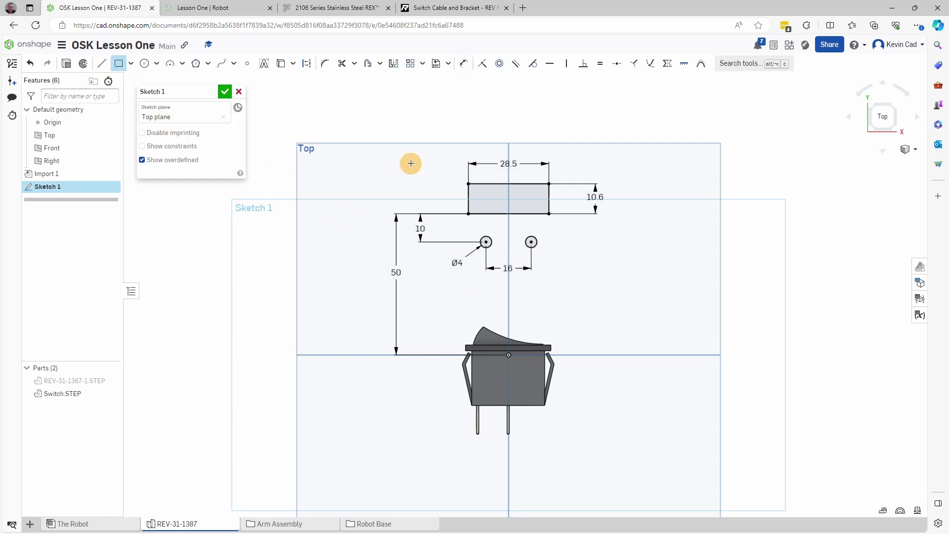
left_click_drag(422, 156, 609, 280)
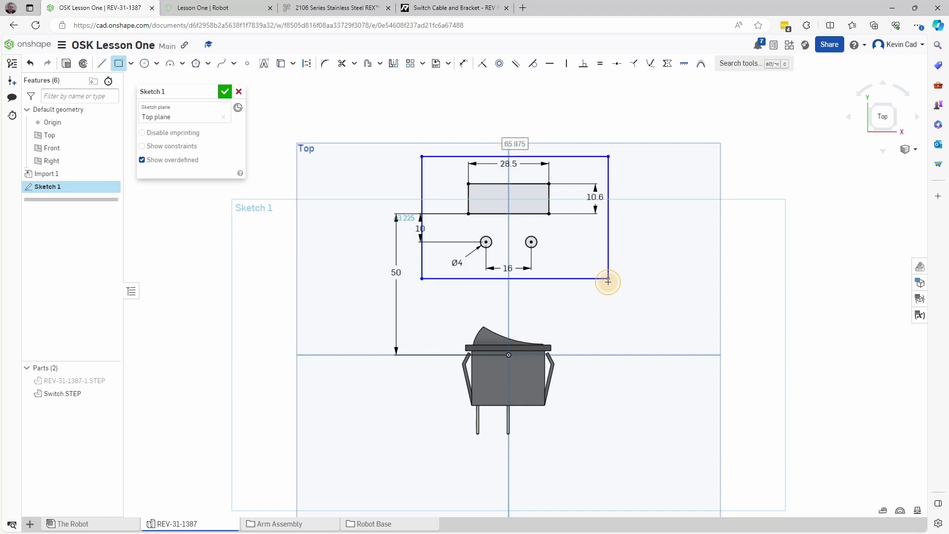
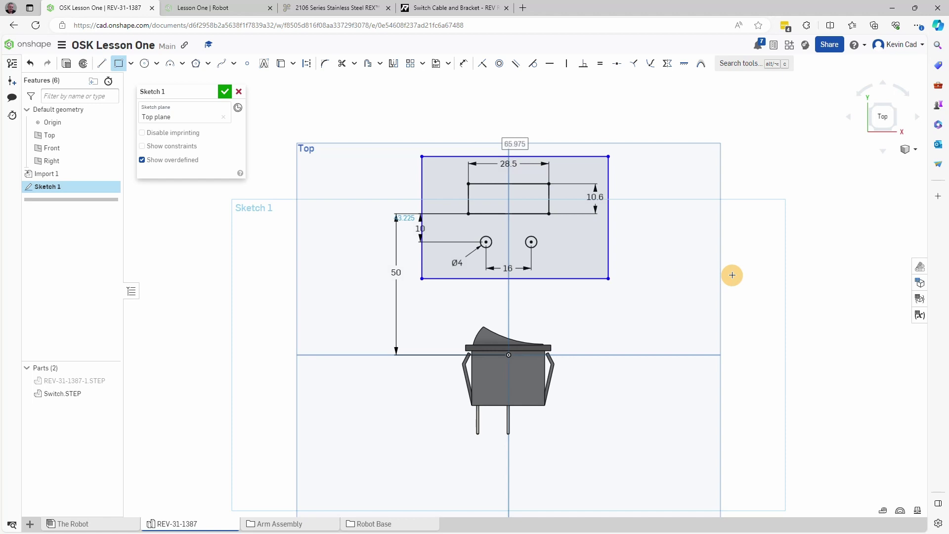
left_click(461, 67)
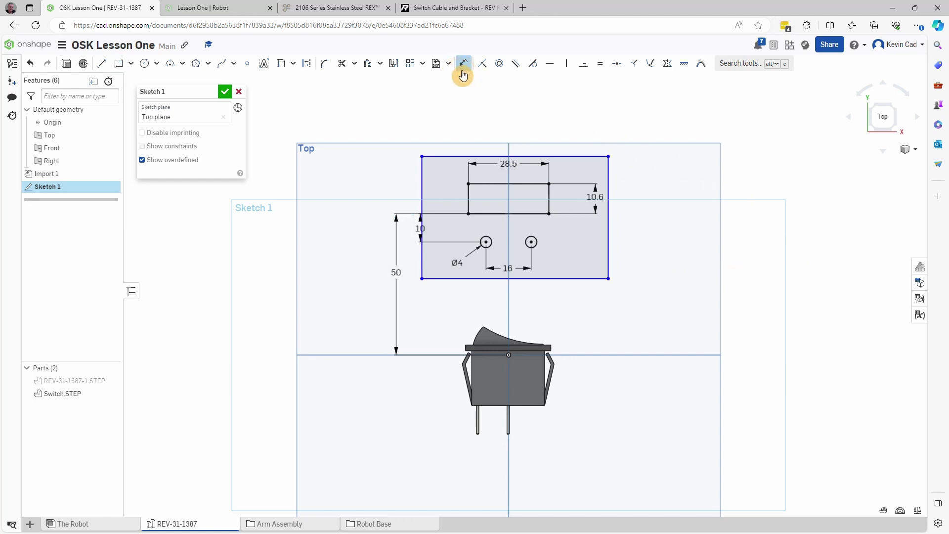
left_click(501, 186)
left_click(494, 156)
left_click(371, 179)
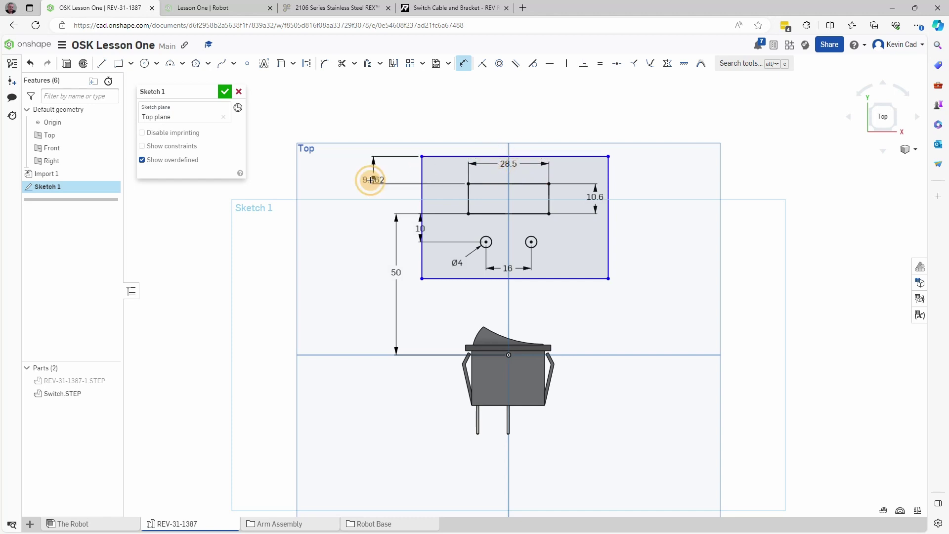
left_click(360, 172)
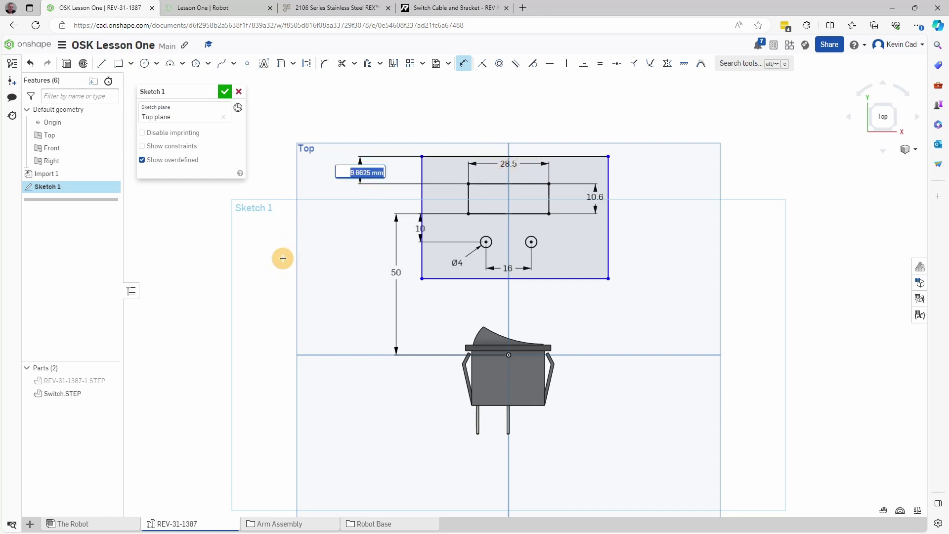
type("6")
key("Return")
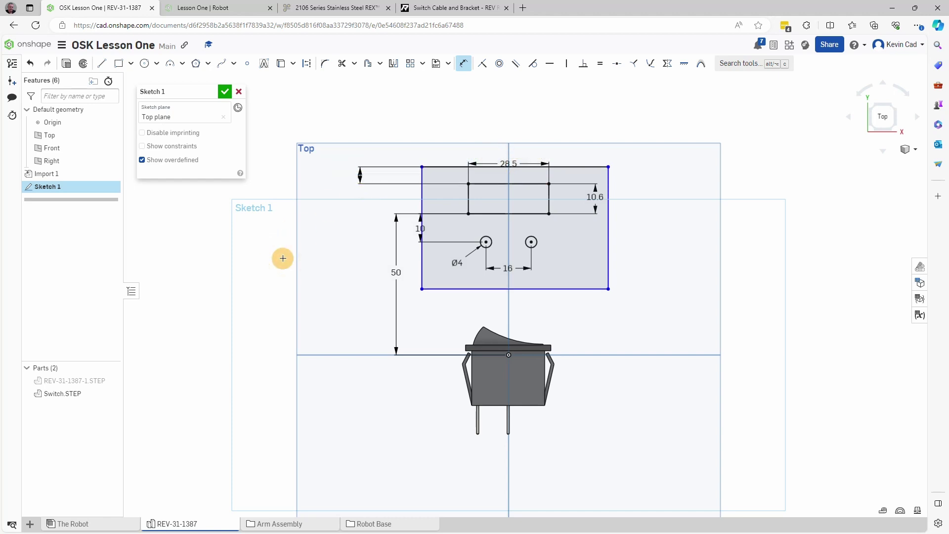
- Dimension the right circle's centre 8 mm above the outer rectangle's lower edge
left_click(532, 243)
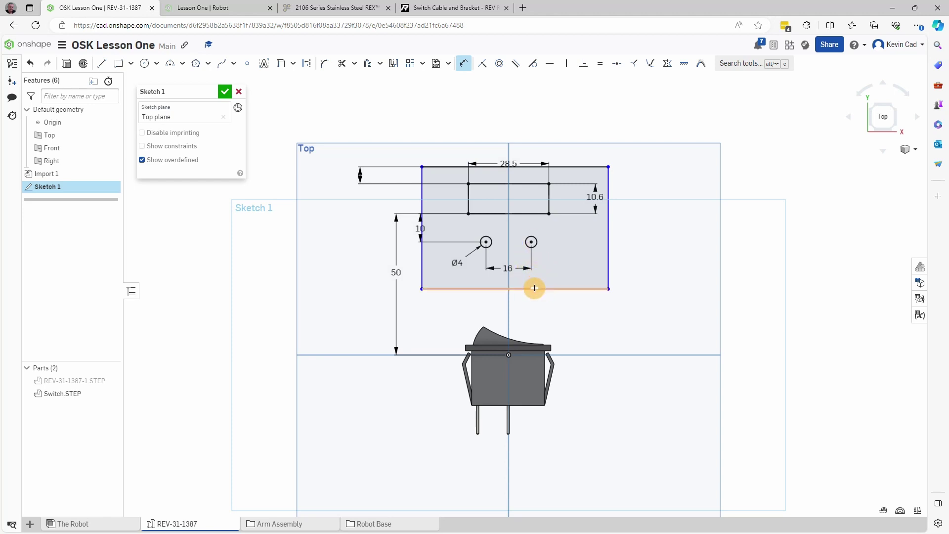
left_click(533, 289)
left_click(641, 265)
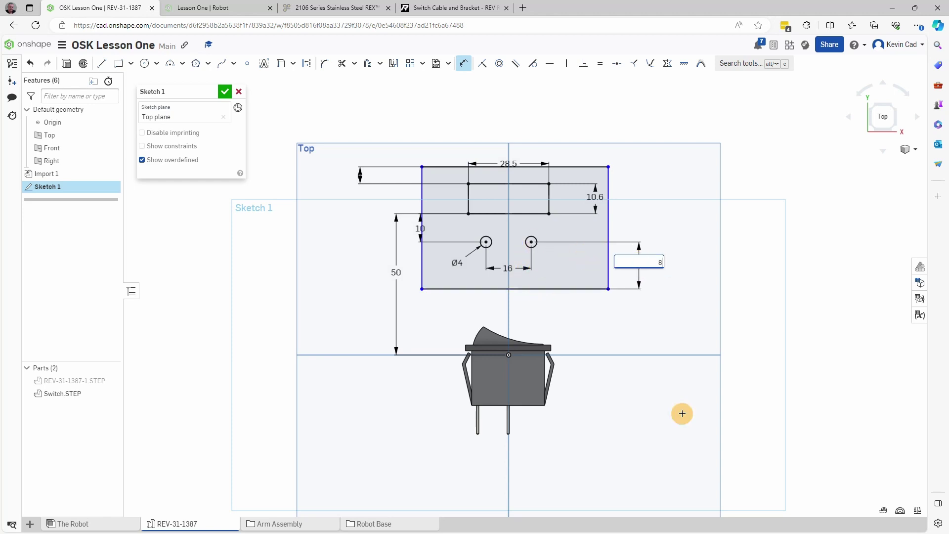
type("8")
key("Return")
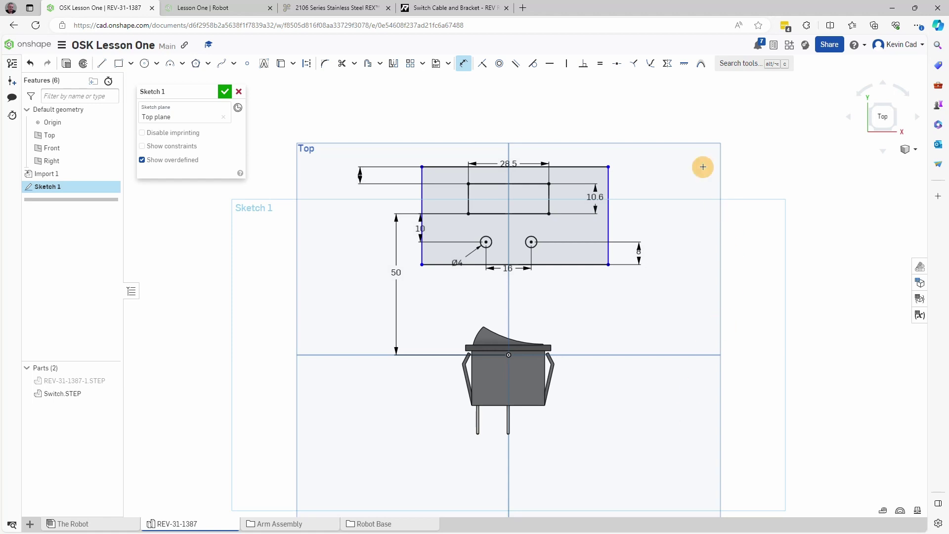
- Make the outer rectangle's two vertical sides symmetric about the vertical centreline of the Right plane
left_click(668, 64)
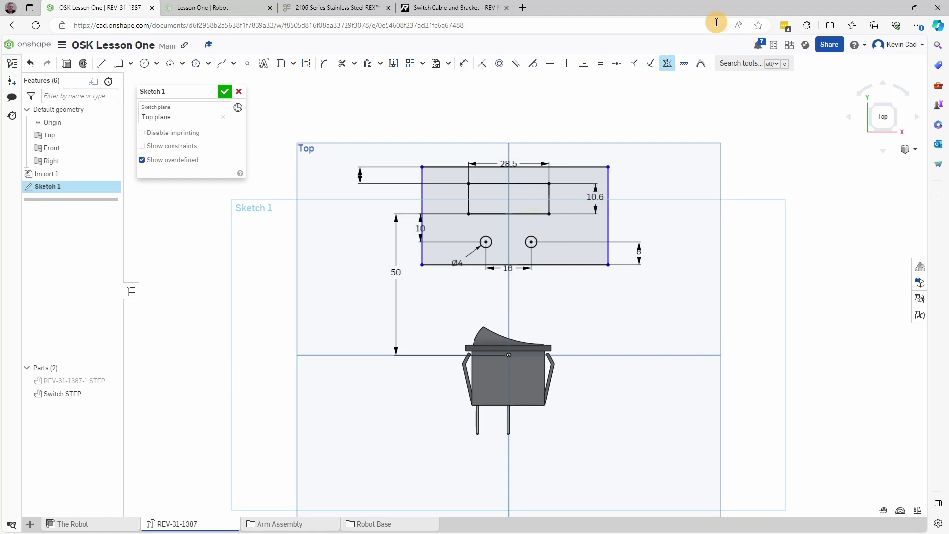
left_click(509, 229)
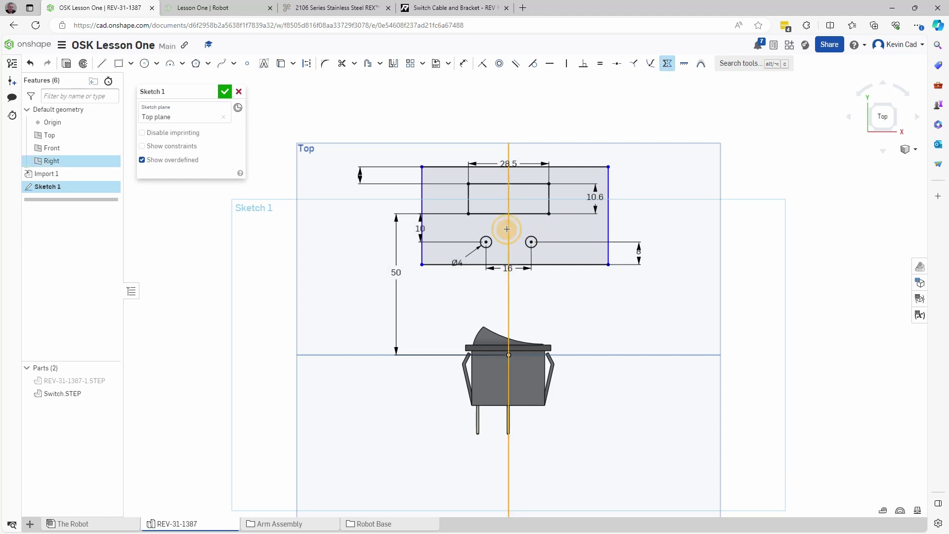
left_click(608, 228)
left_click(422, 200)
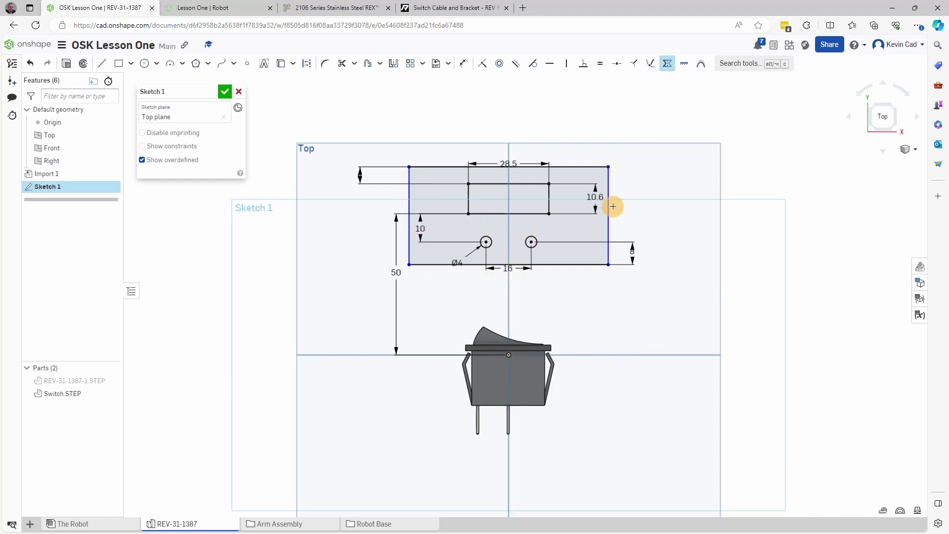
- Try to dimension the outer rectangle's height at 30 mm, and remove that dimension
left_click(464, 63)
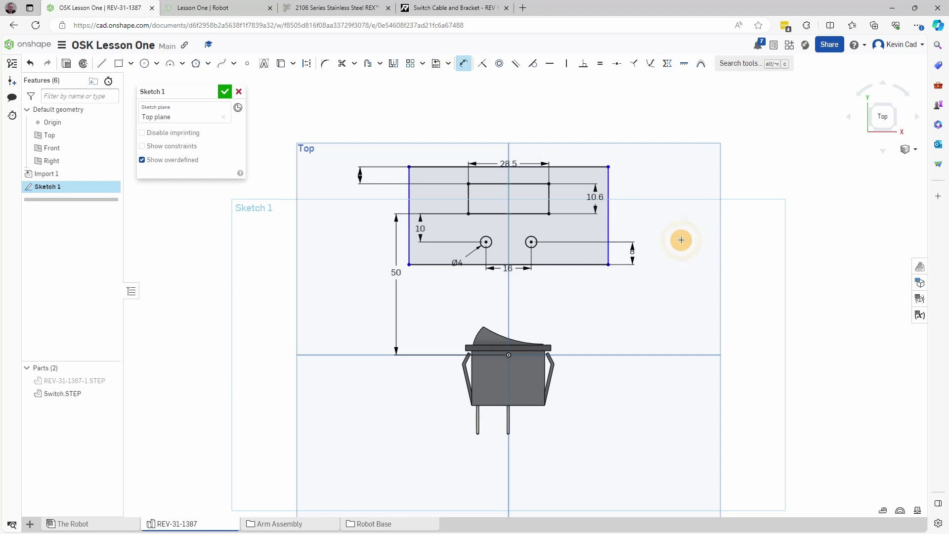
left_click(609, 215)
left_click(650, 217)
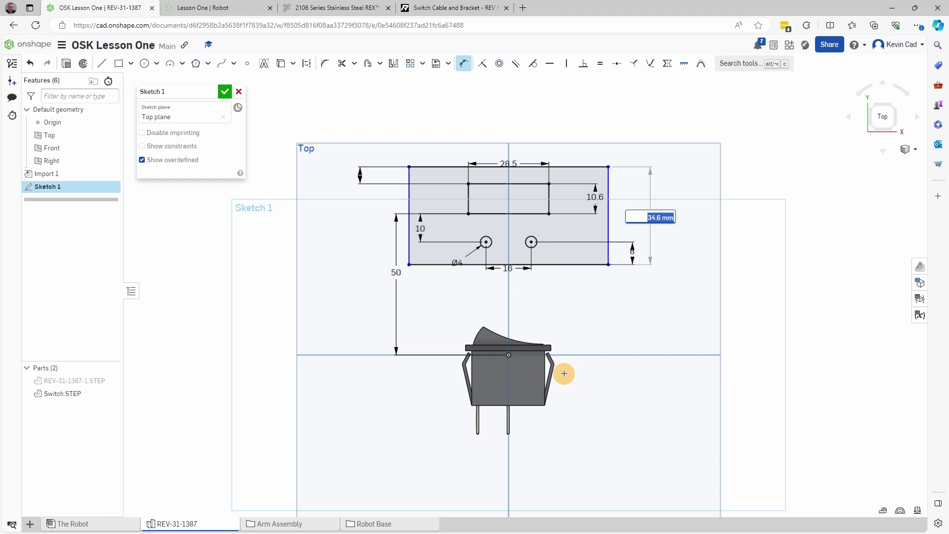
type("30")
key("Return")
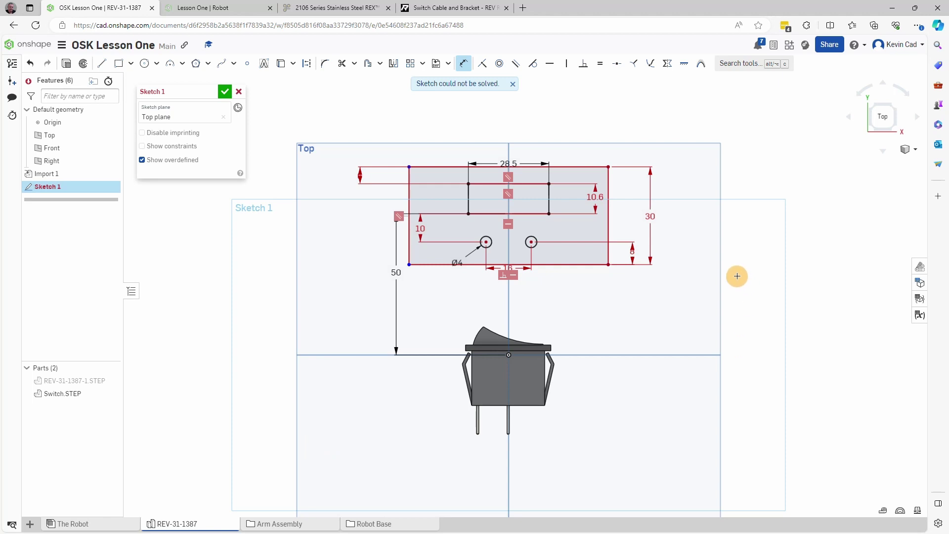
key("ctrl+z")
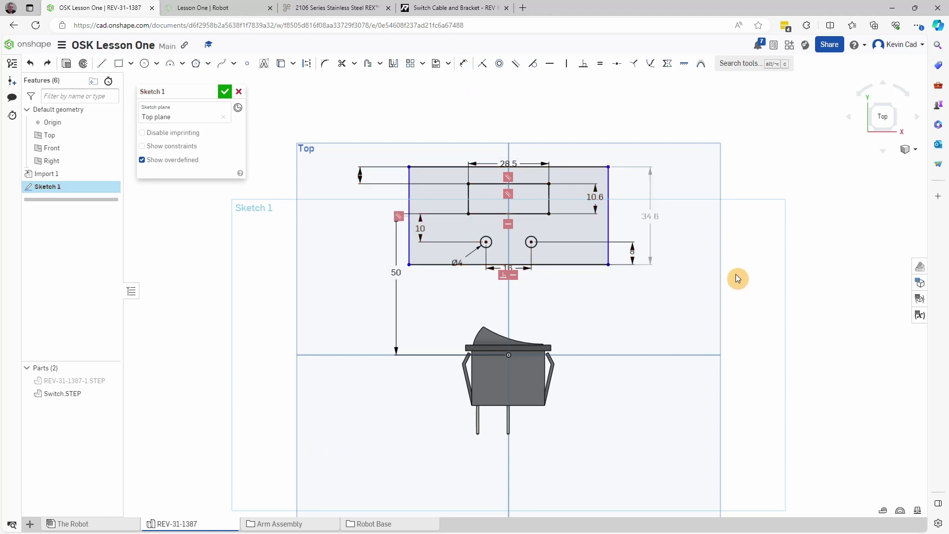
left_click(651, 215)
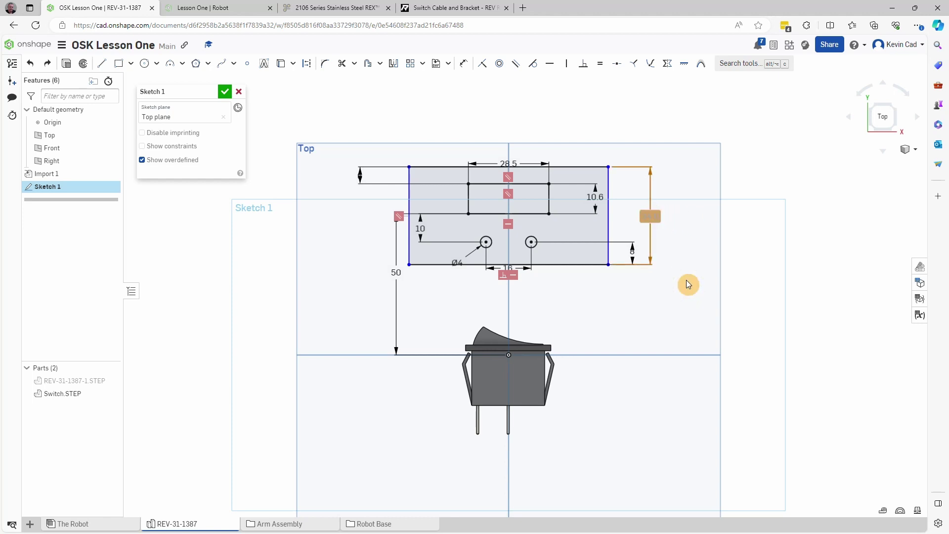
key("Delete")
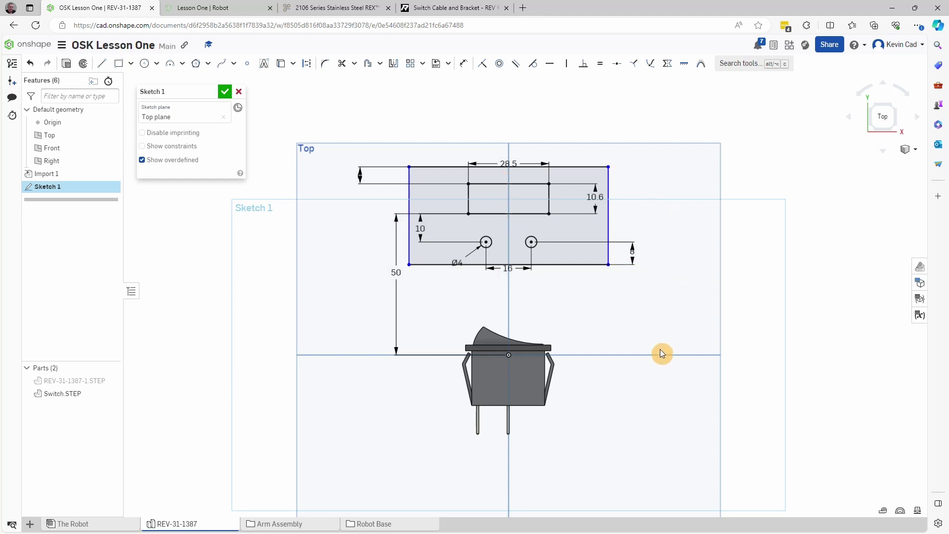
- Narrow the outer rectangle and dimension its width at 50 mm, finishing the bracket sketch
mouse_move(610, 232)
left_mouse_down()
mouse_move(629, 233)
mouse_move(574, 234)
mouse_move(659, 233)
mouse_move(569, 239)
mouse_move(674, 242)
mouse_move(588, 249)
left_mouse_up()
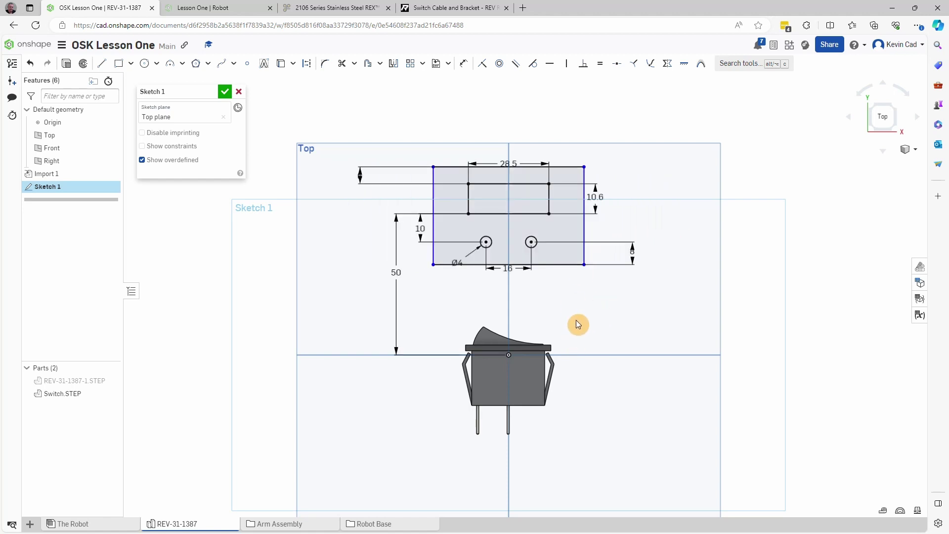
left_click(463, 63)
left_click(449, 167)
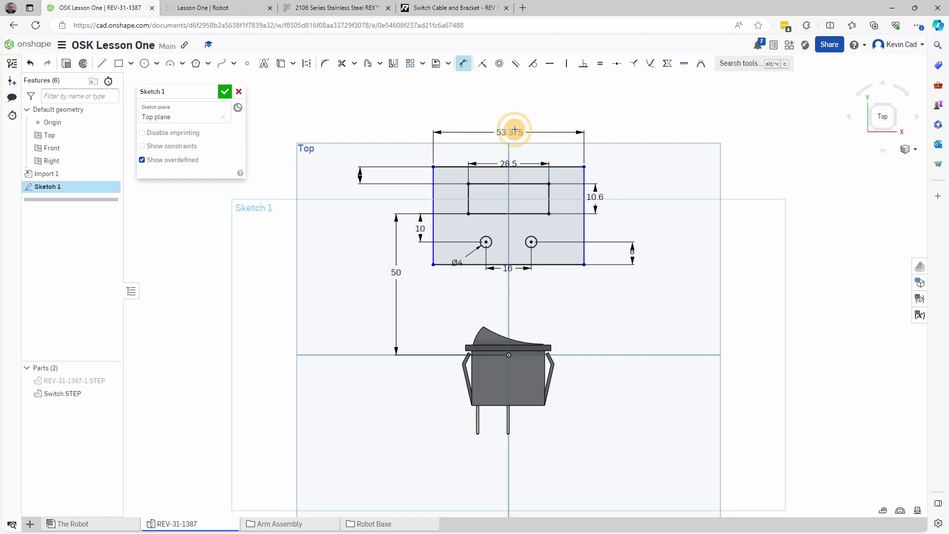
left_click(515, 131)
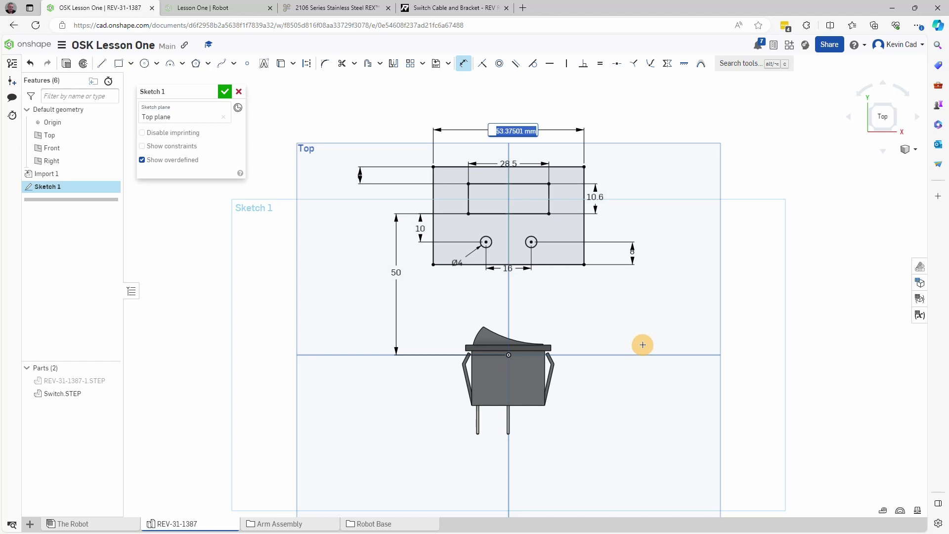
key("Return")
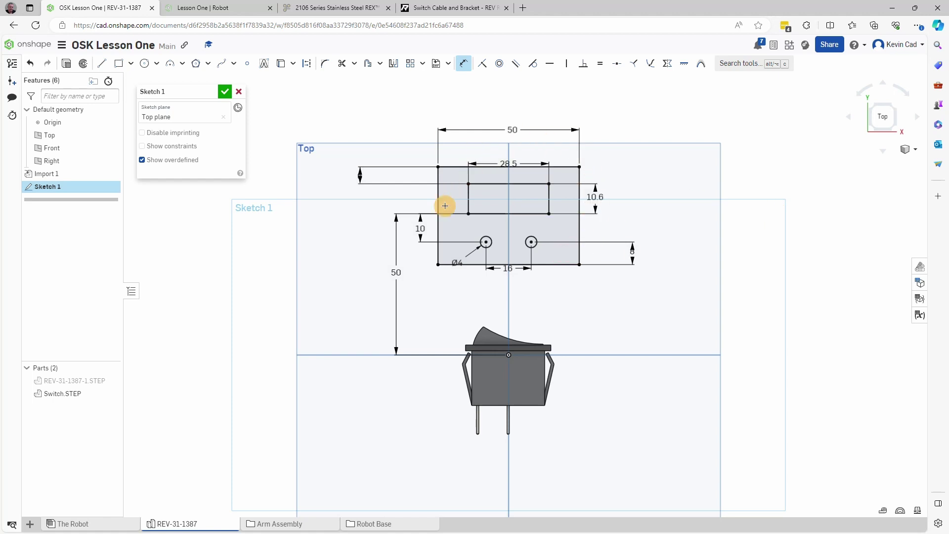
mouse_move(649, 317)
right_mouse_down()
mouse_move(658, 307)
mouse_move(647, 250)
mouse_move(686, 300)
right_mouse_up()
key("n")
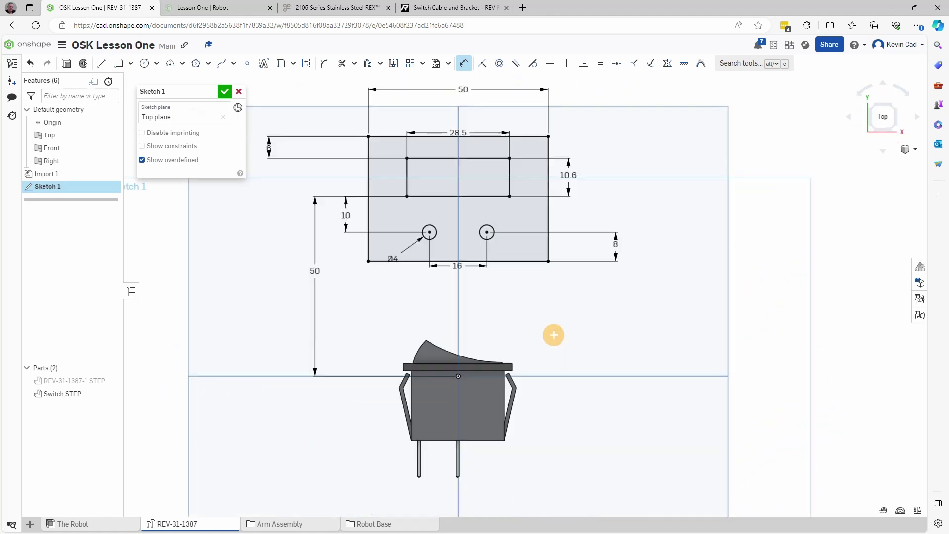
left_click(225, 92)
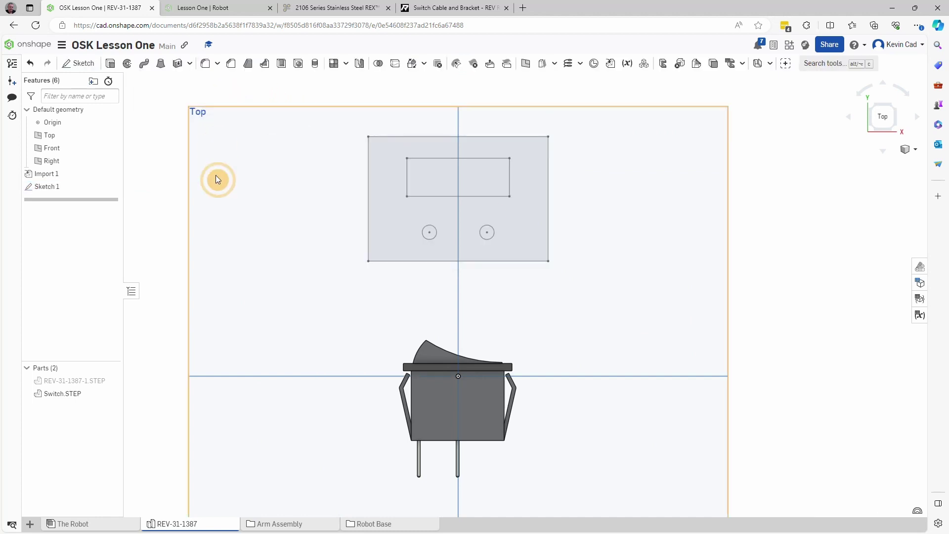
- Extrude the bracket region around the cutout and holes to a depth of 3 mm as a new solid part
left_click(110, 63)
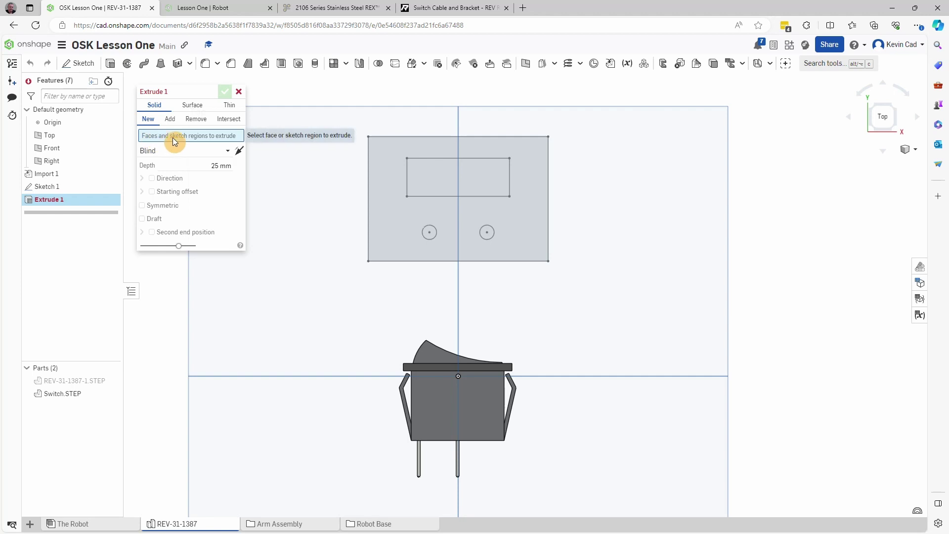
left_click(413, 226)
left_click(219, 175)
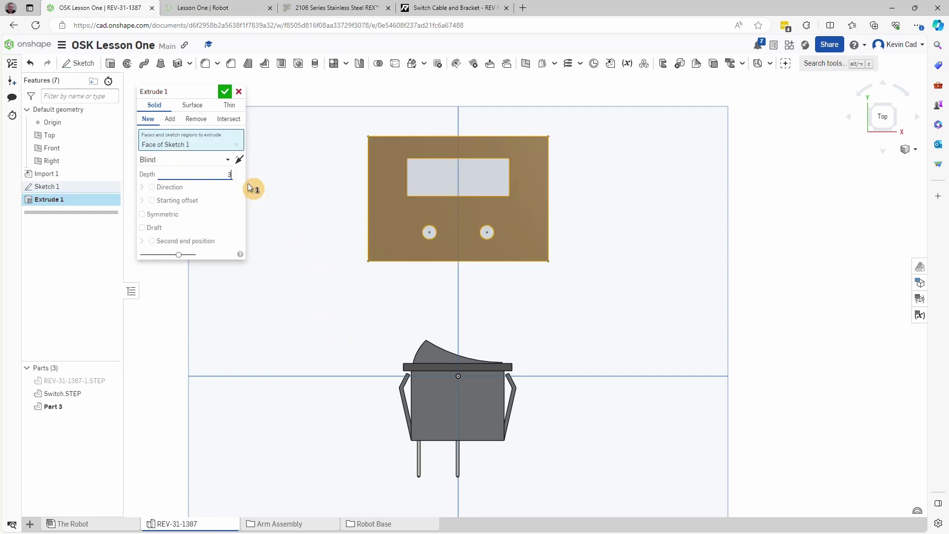
key("Return")
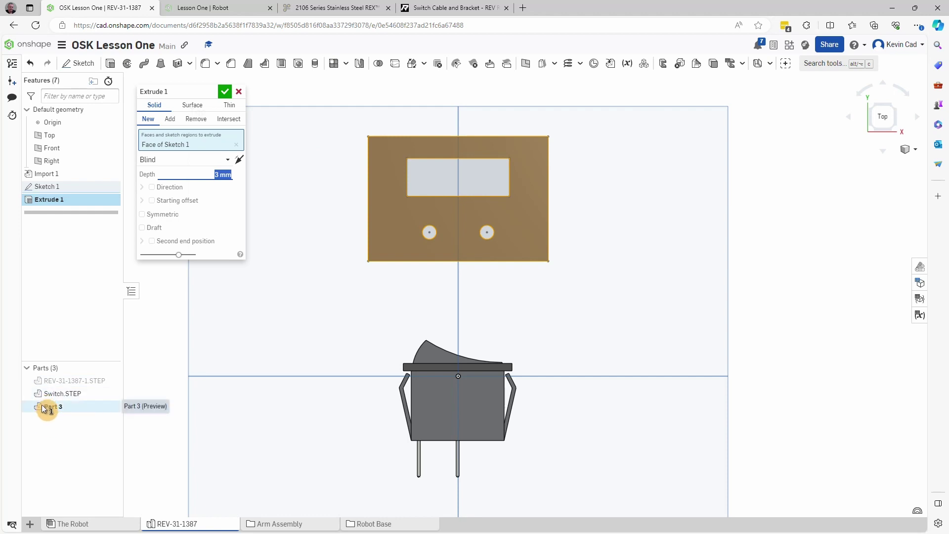
left_click(225, 93)
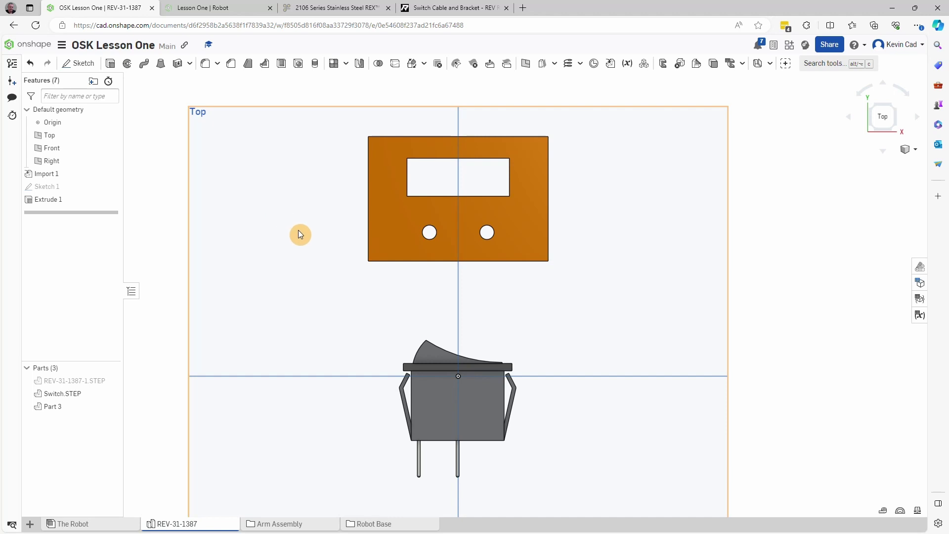
- Rename the extruded bracket part as Gobuilda Mount
mouse_move(297, 239)
right_mouse_down()
mouse_move(292, 194)
mouse_move(329, 189)
mouse_move(277, 190)
mouse_move(278, 221)
mouse_move(284, 206)
mouse_move(295, 238)
right_mouse_up()
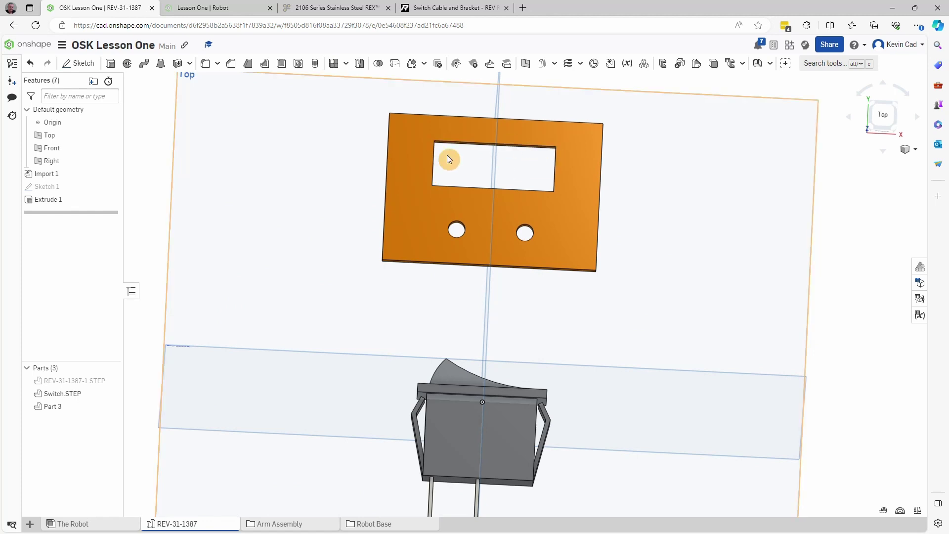
right_click_drag(286, 269, 294, 229)
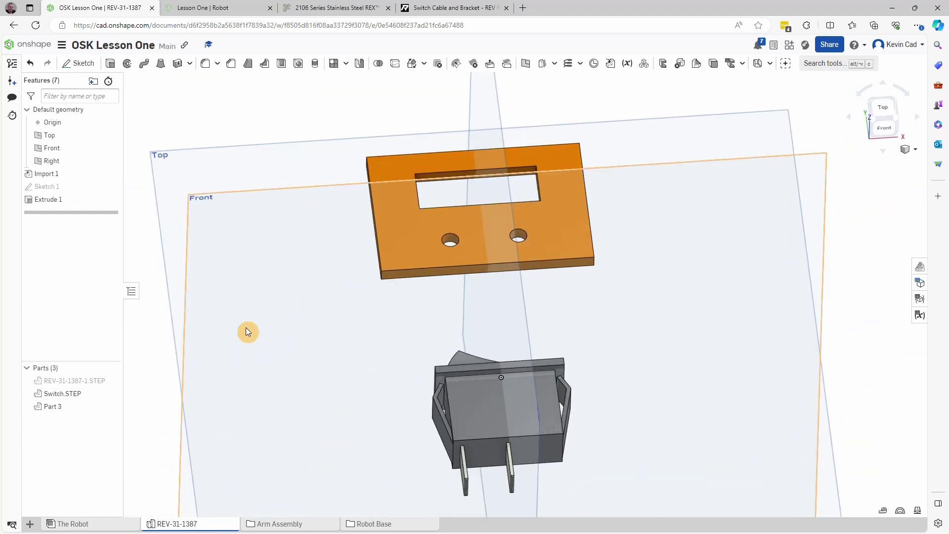
left_click(54, 408)
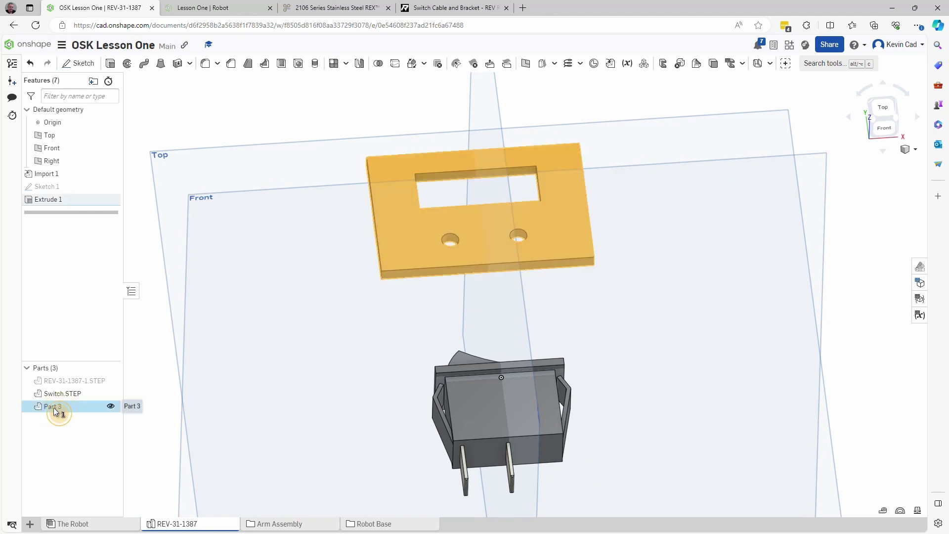
right_click(55, 409)
left_click(95, 236)
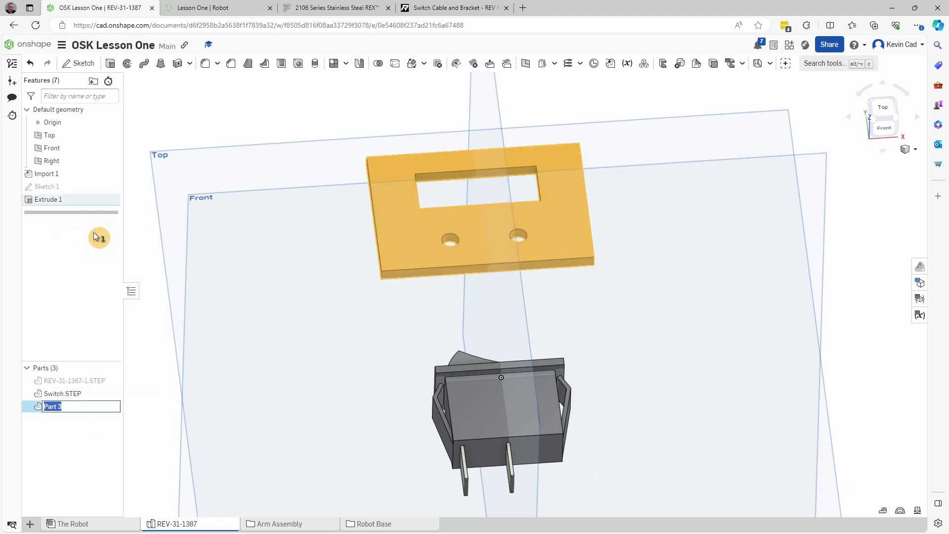
type("Gobuilda Mount")
key("Return")
- Assign a material from the Onshape Material Library to the Gobuilda Mount part
right_click(80, 406)
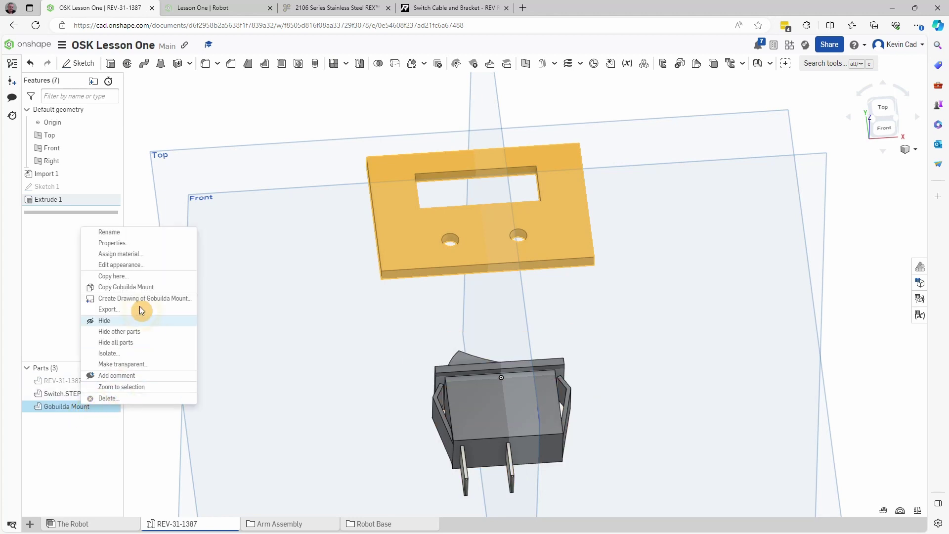
left_click(121, 254)
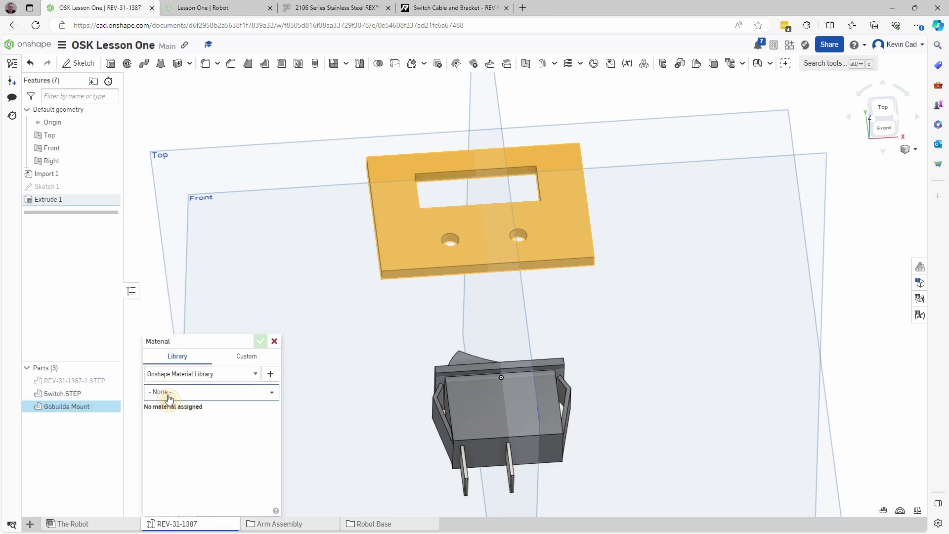
left_click(169, 396)
left_click(174, 434)
left_click(260, 341)
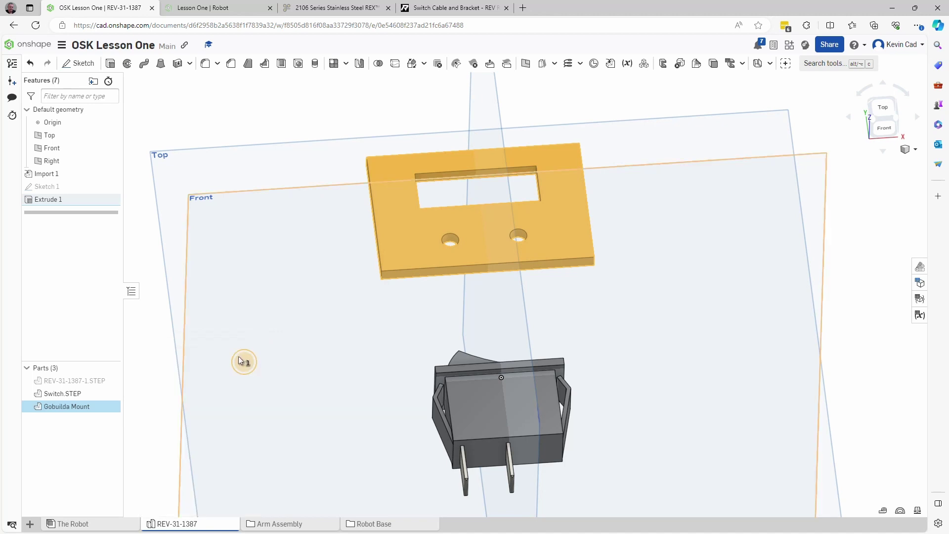
- Change the appearance of the Gobuilda Mount part to dark grey
right_click(82, 406)
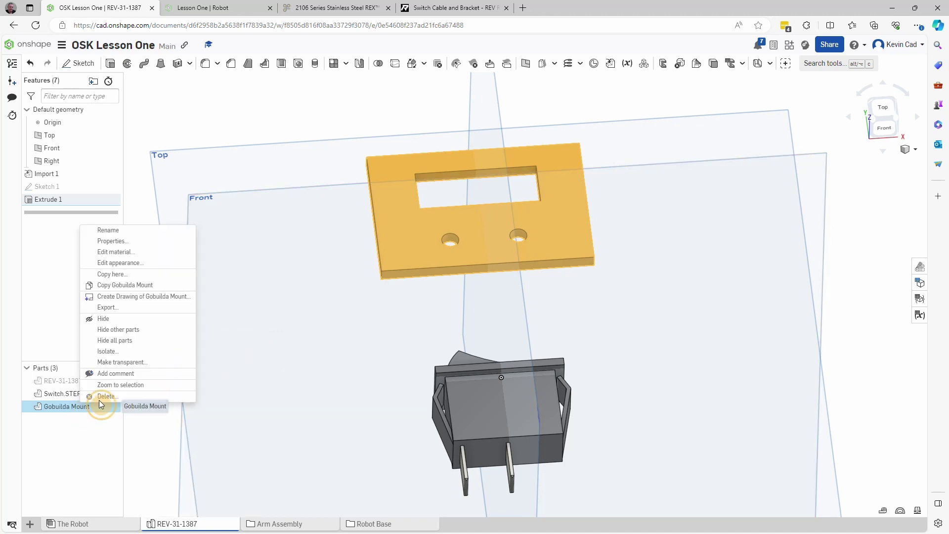
left_click(130, 268)
left_click(210, 328)
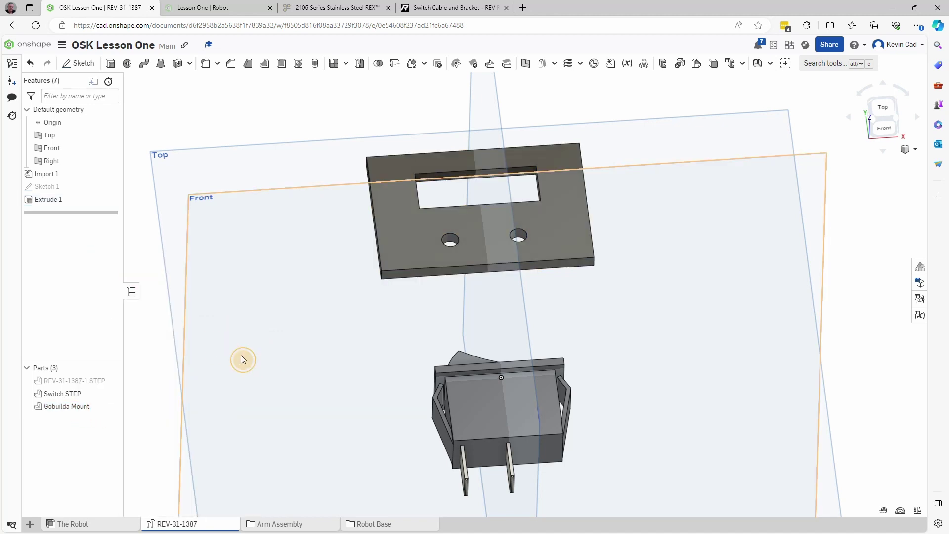
- Start an edge fillet on the mount's two outer corner edges nearest the rectangular cutout
right_click_drag(241, 355, 270, 348)
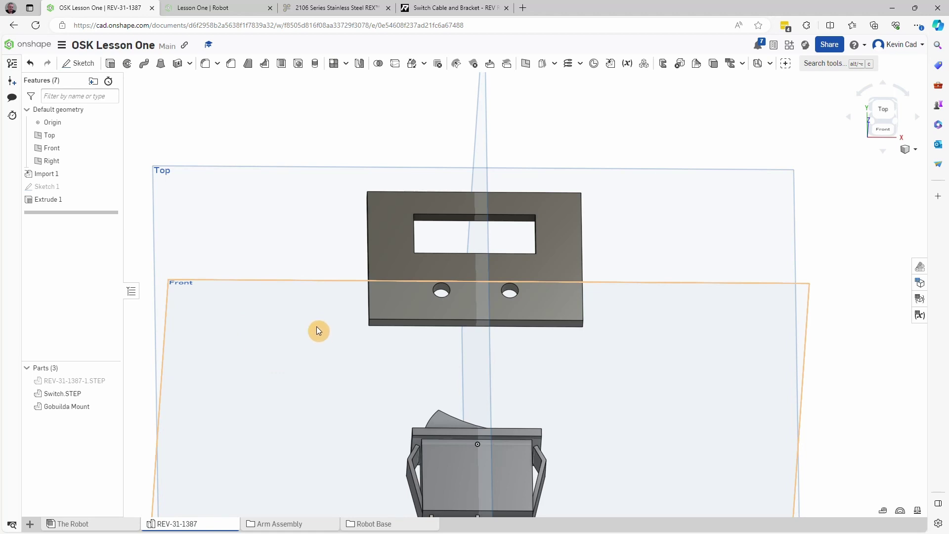
right_click_drag(331, 336, 368, 341)
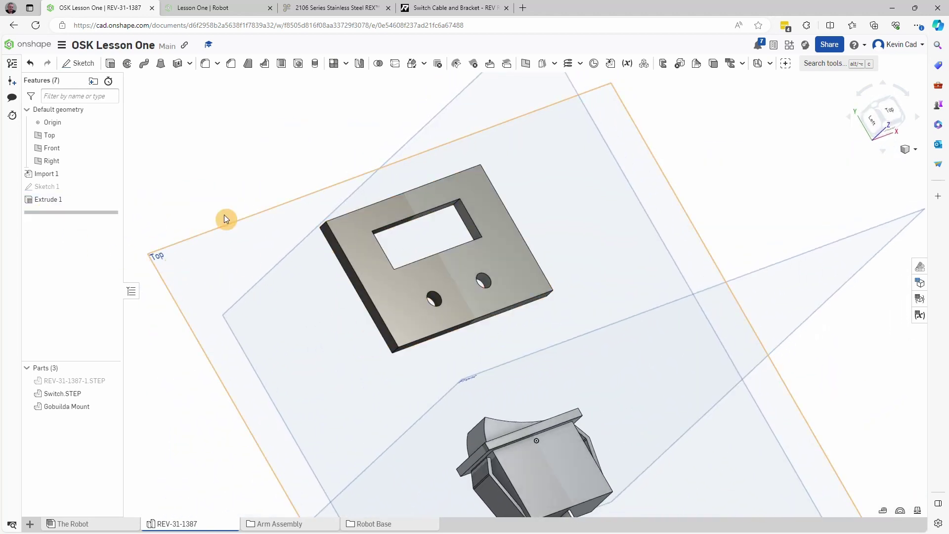
right_click_drag(256, 277, 277, 288)
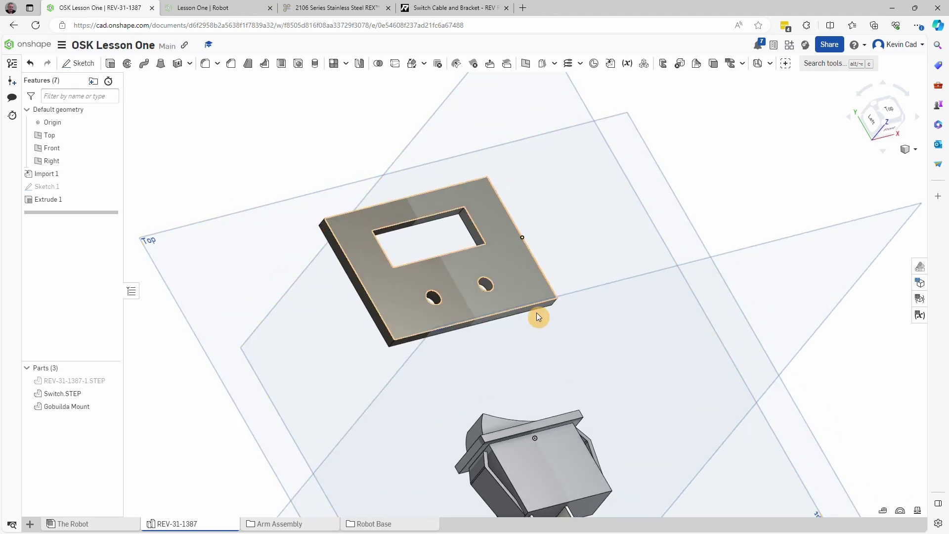
right_click_drag(538, 318, 374, 334)
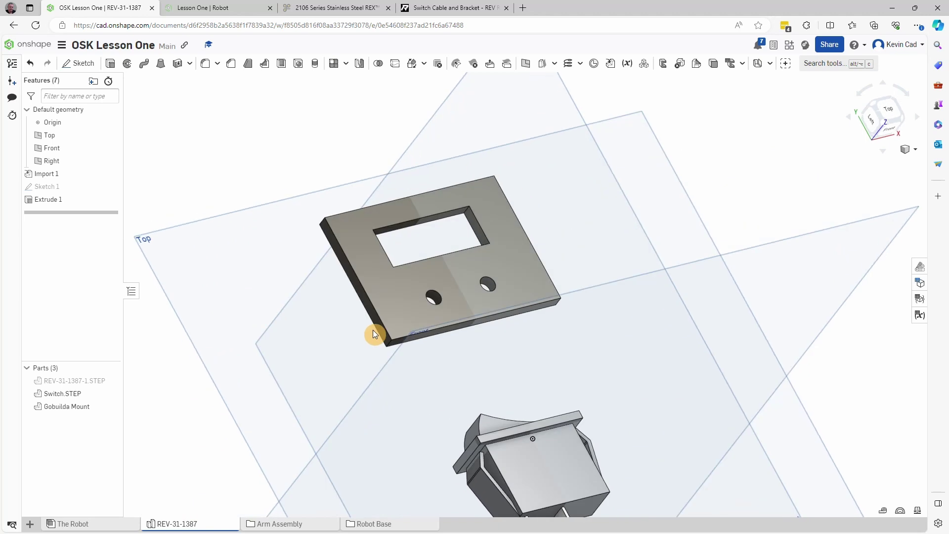
left_click(205, 64)
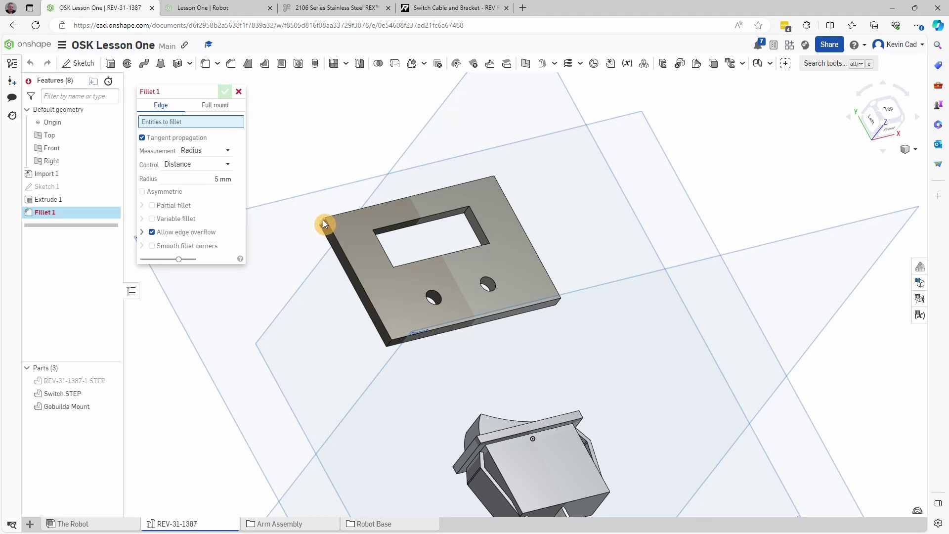
right_click_drag(338, 291, 349, 303)
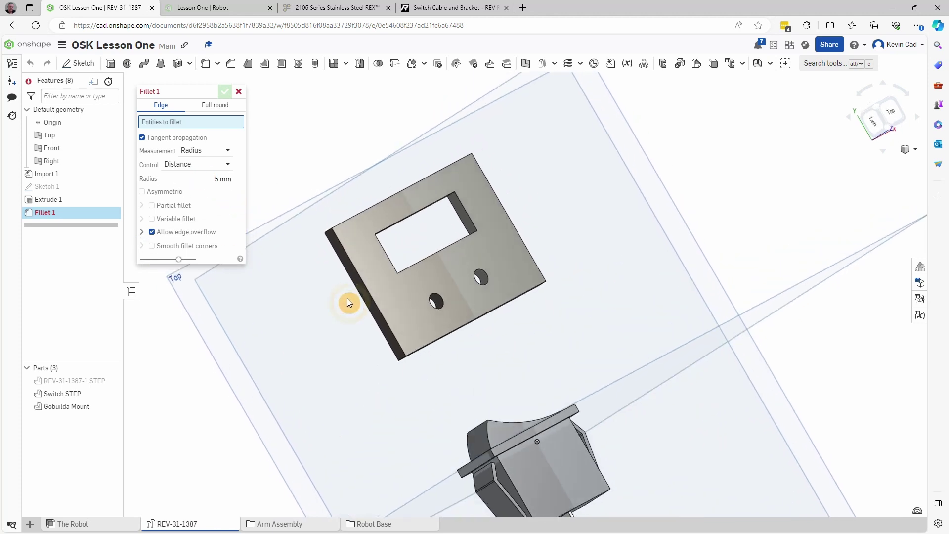
scroll(321, 231, "up", 5)
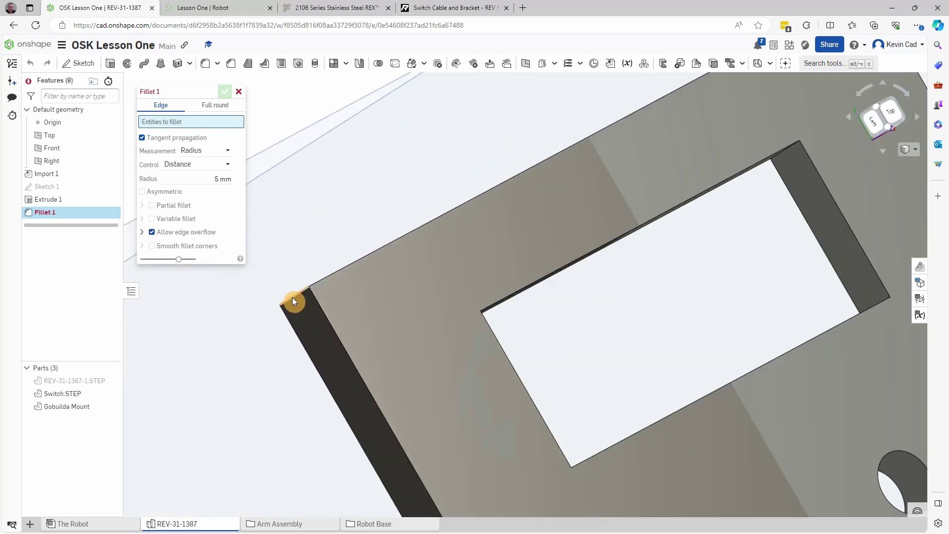
left_click(292, 301)
right_click_drag(342, 319, 303, 343)
scroll(303, 343, "down", 5)
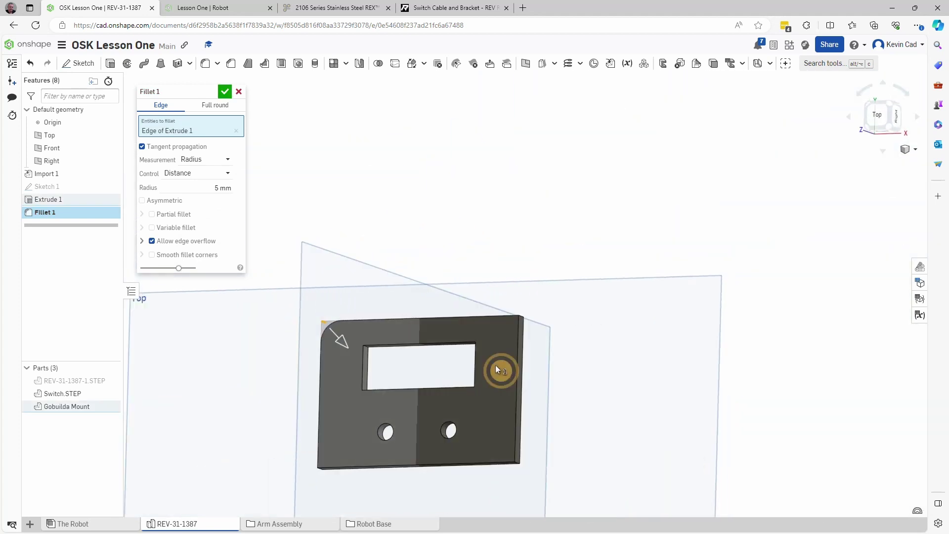
right_click_drag(495, 365, 477, 382)
scroll(542, 338, "up", 5)
left_click(464, 271)
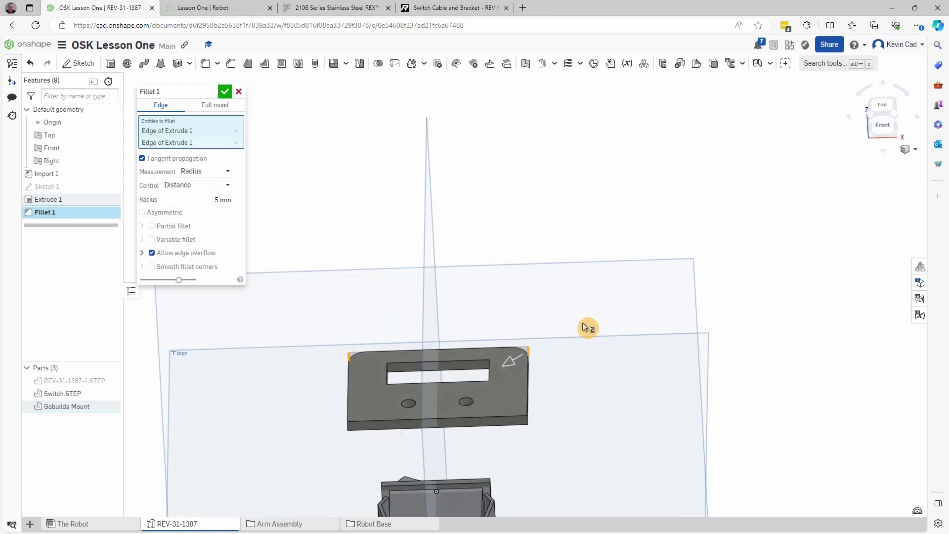
- Add the two outer corner edges nearest the mounting holes to the fillet
scroll(517, 447, "up", 6)
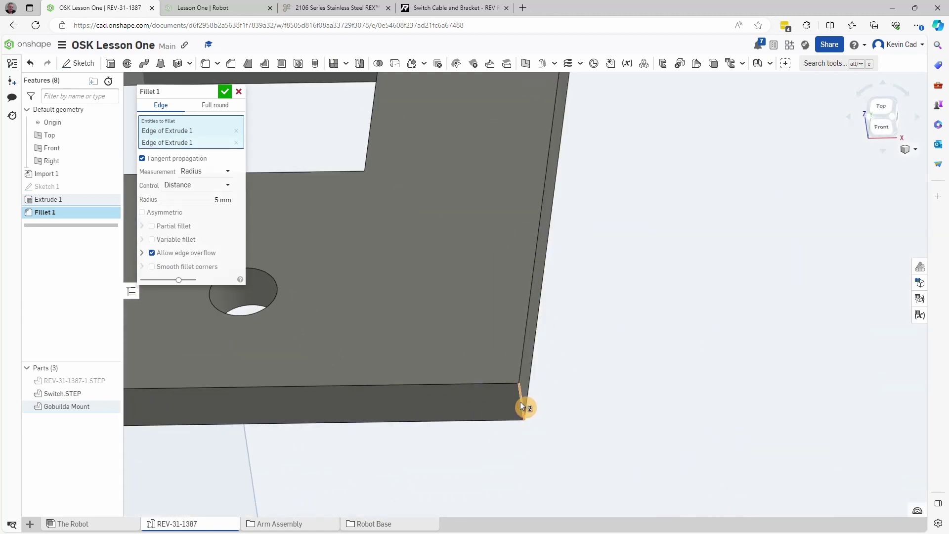
left_click(520, 403)
scroll(514, 420, "down", 5)
right_click_drag(515, 424, 195, 420)
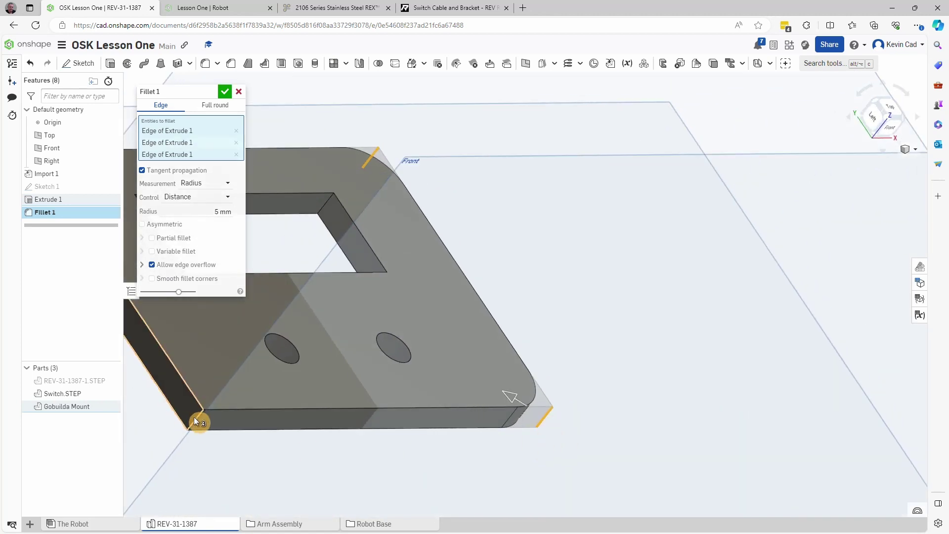
left_click(196, 417)
scroll(330, 433, "down", 4)
right_click_drag(485, 403, 686, 414)
- Try fillet radii of 3 mm and 12 mm on the mount's four corners
left_click(224, 224)
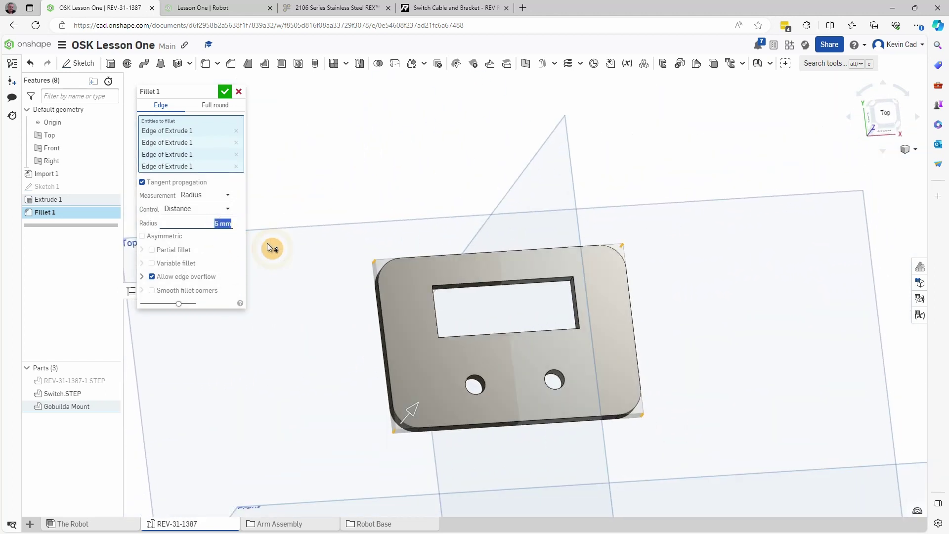
type("3")
key("Tab")
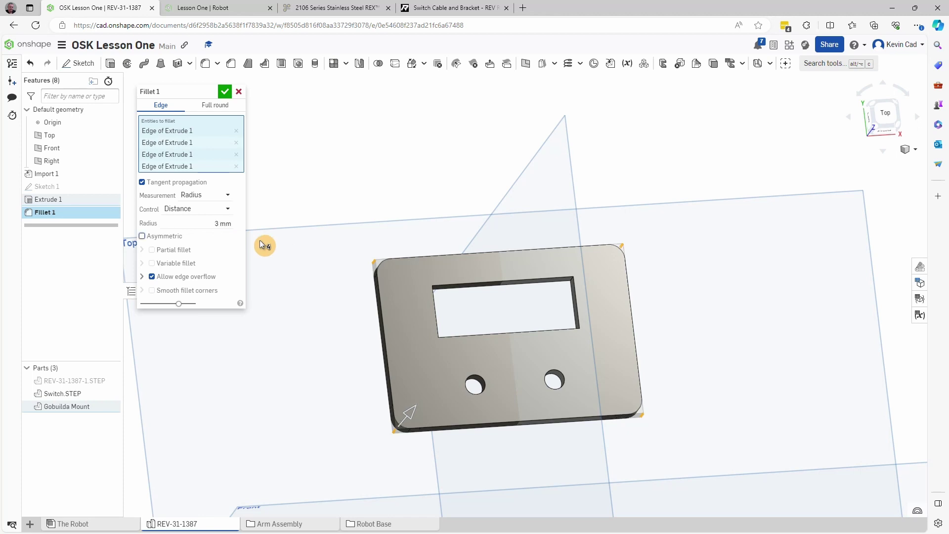
left_click(244, 220)
type("12")
key("Tab")
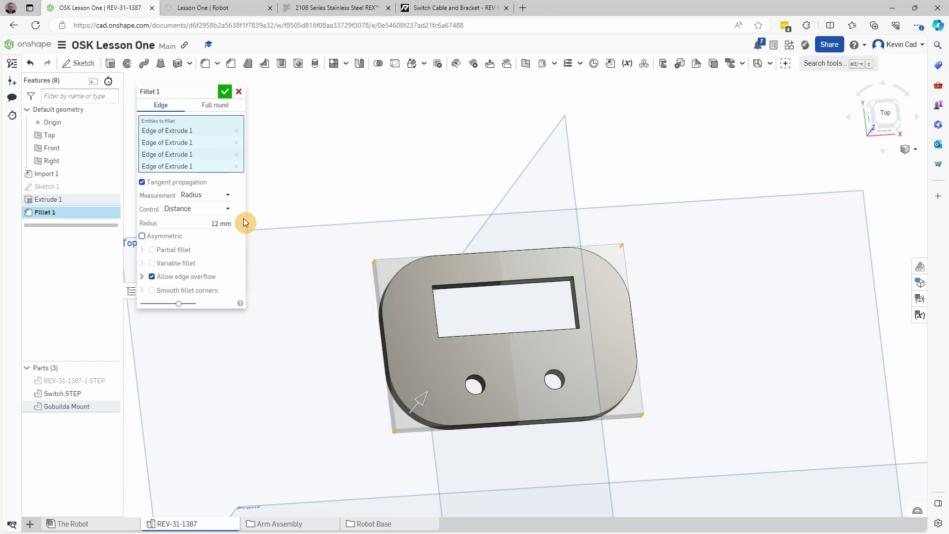
- Set the radius of the four corner fillets to 8 mm and apply the fillet
left_click(243, 220)
type("8")
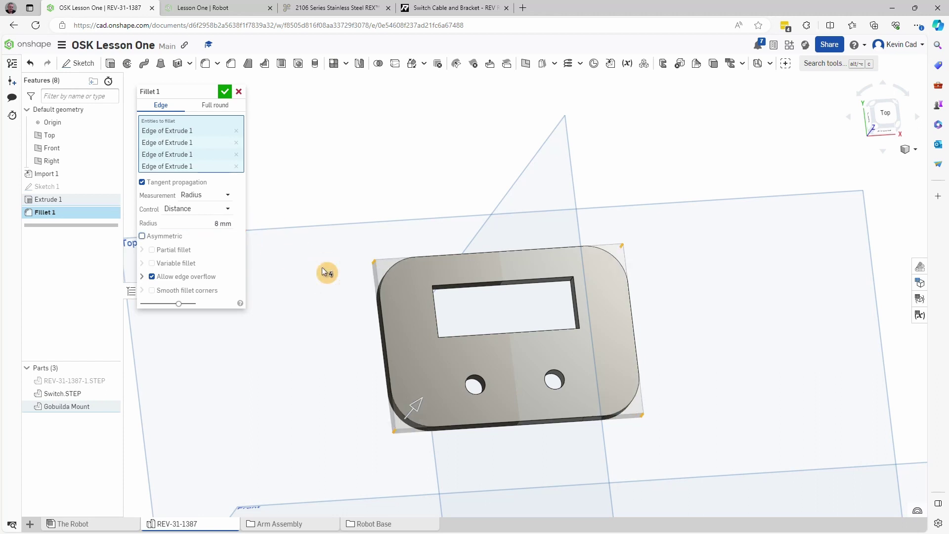
right_click_drag(297, 271, 322, 336)
left_click(225, 92)
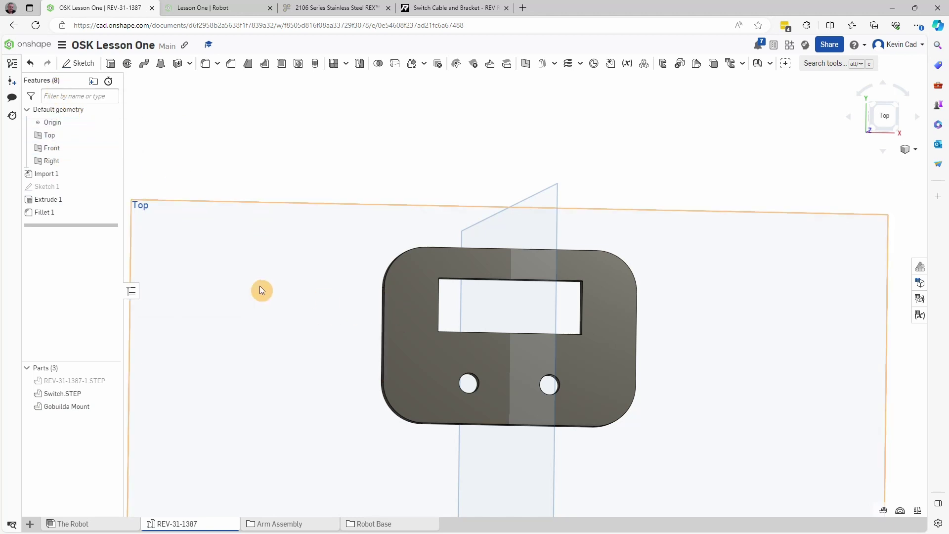
- Examine the mount from several angles, highlighting the geometry of its sketch and extrude features, and clear the selection
mouse_move(261, 288)
right_mouse_down()
mouse_move(243, 242)
mouse_move(272, 277)
right_mouse_up()
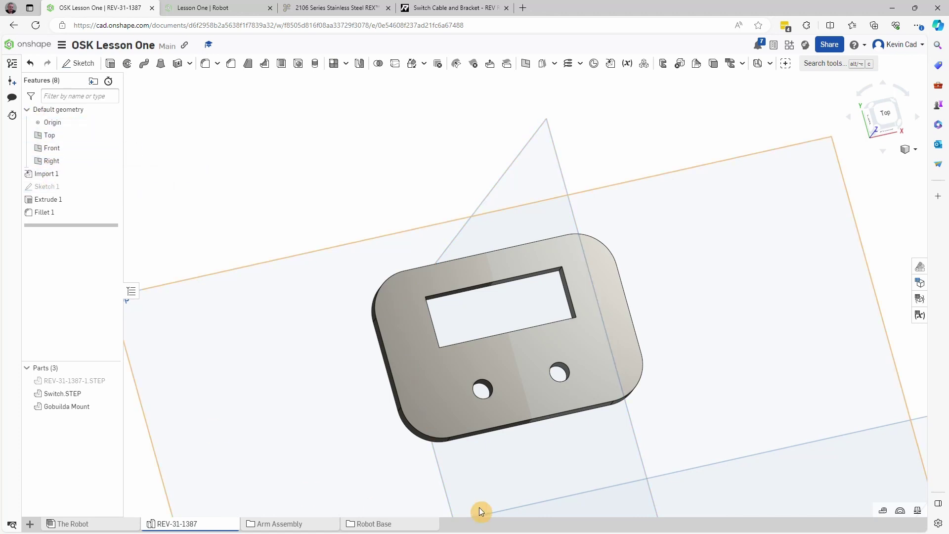
middle_click_drag(557, 456, 565, 380)
key("Up")
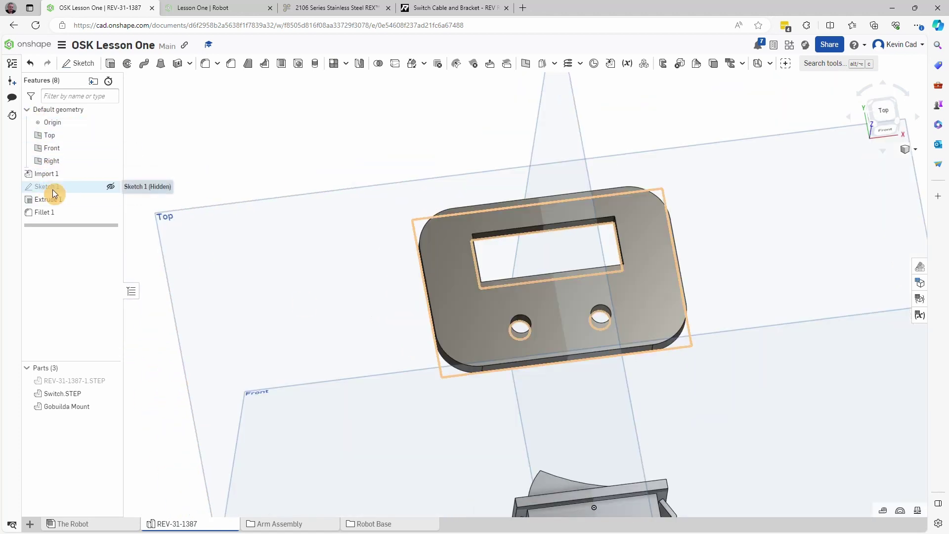
left_click(54, 188)
key("Up")
key("Up")
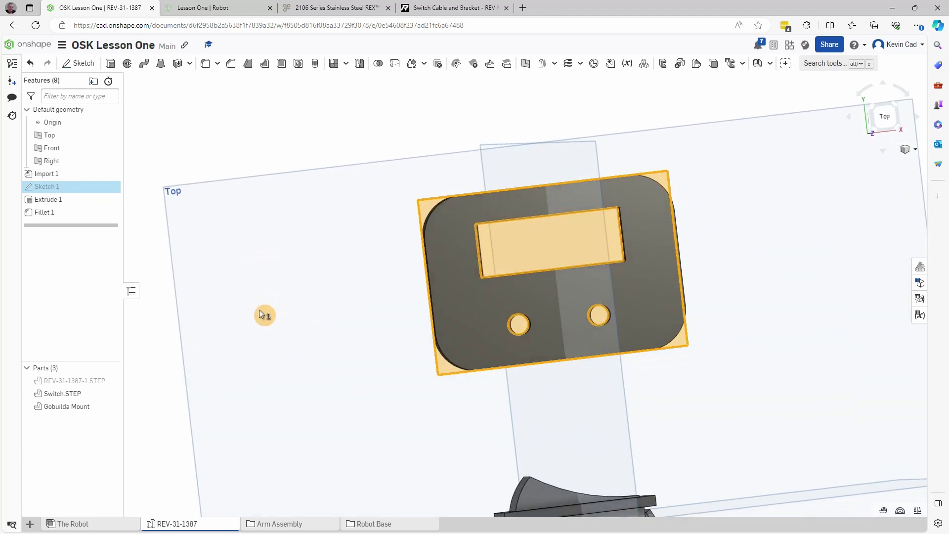
left_click(48, 204)
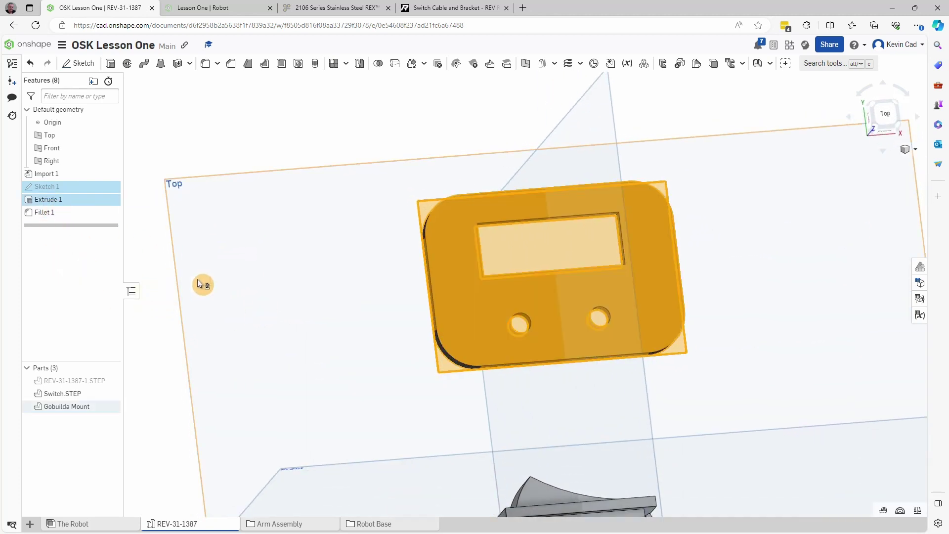
key("Escape")
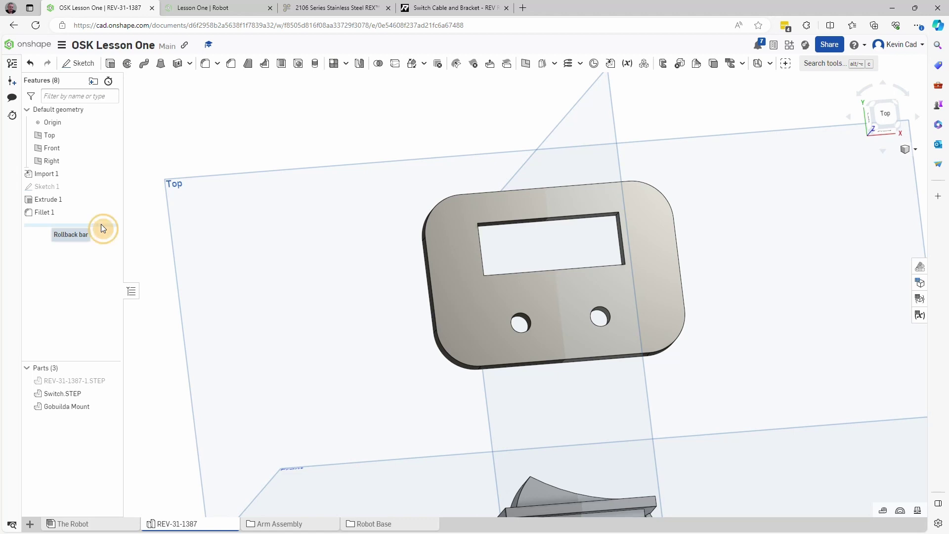
- Roll the feature history back to just after Sketch 1, and return it to the end past Fillet 1
left_click_drag(100, 224, 96, 194)
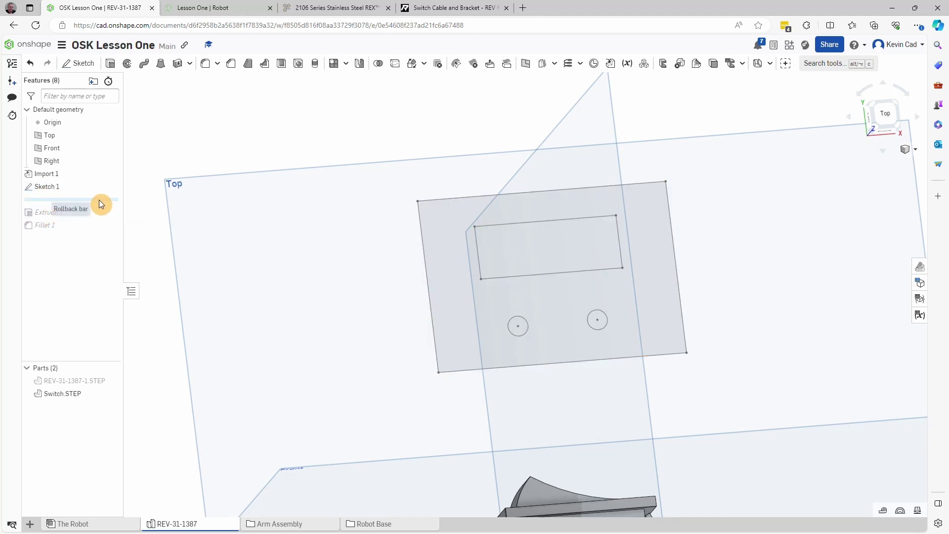
left_click_drag(101, 204, 96, 238)
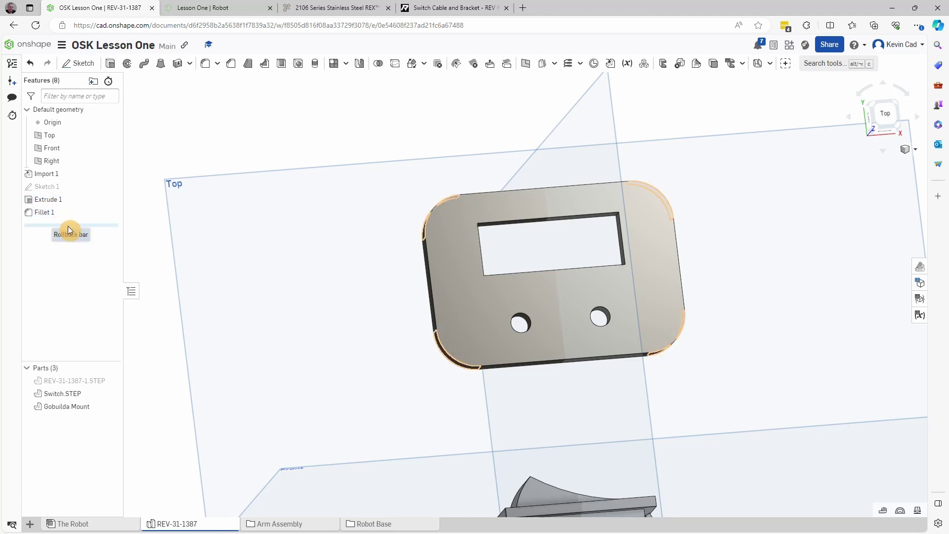
- Insert a 5 mm equal-distance chamfer on a long edge of the rectangular cutout before Fillet 1, and roll the history to the end
left_click_drag(67, 226, 60, 209)
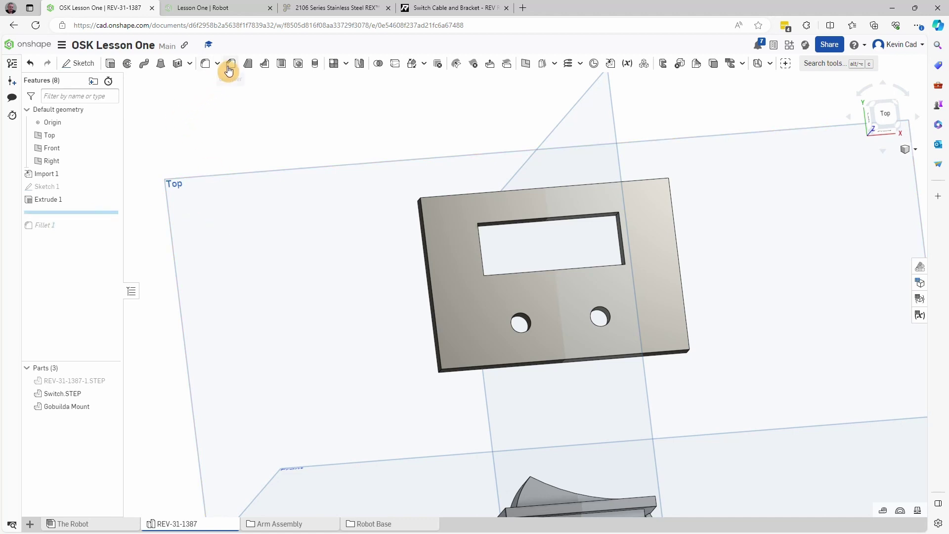
left_click(230, 119)
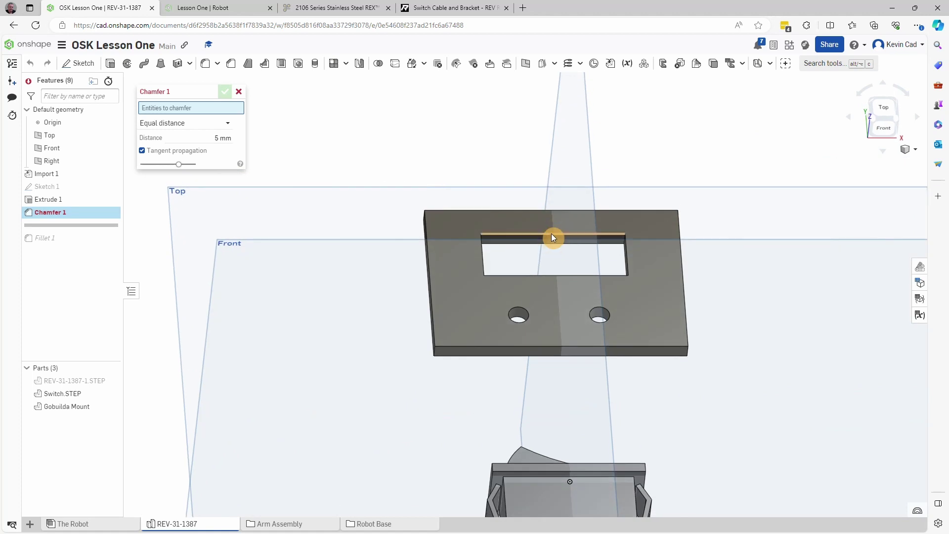
left_click(533, 232)
right_click_drag(386, 249, 397, 266)
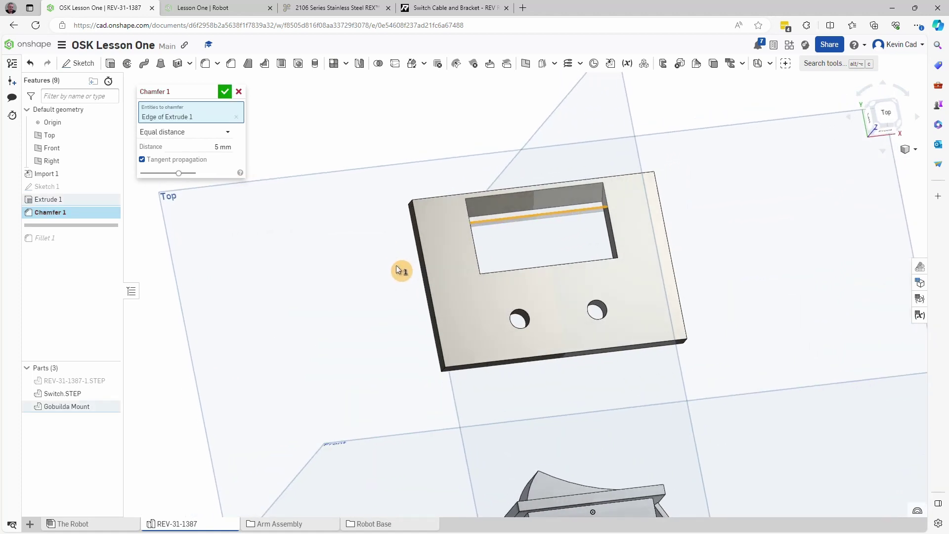
left_click(225, 91)
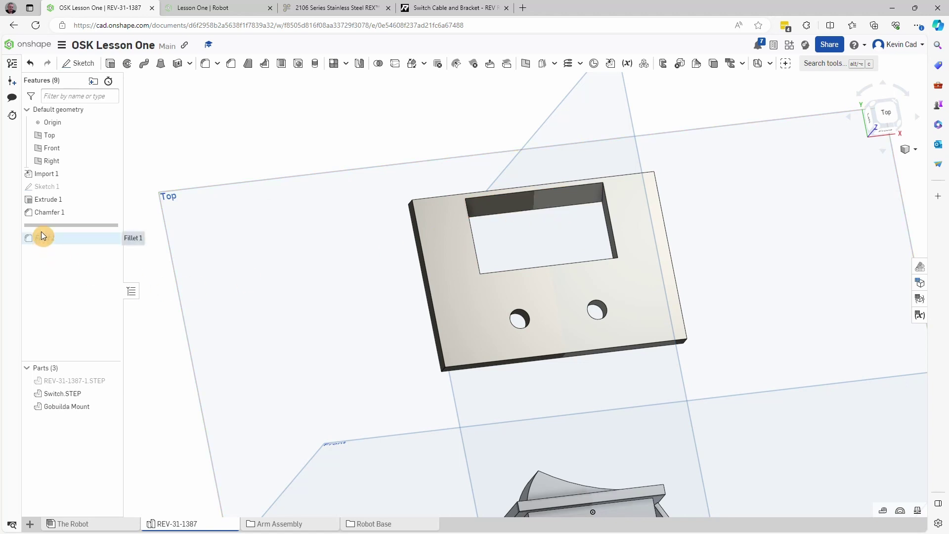
left_click_drag(50, 226, 49, 244)
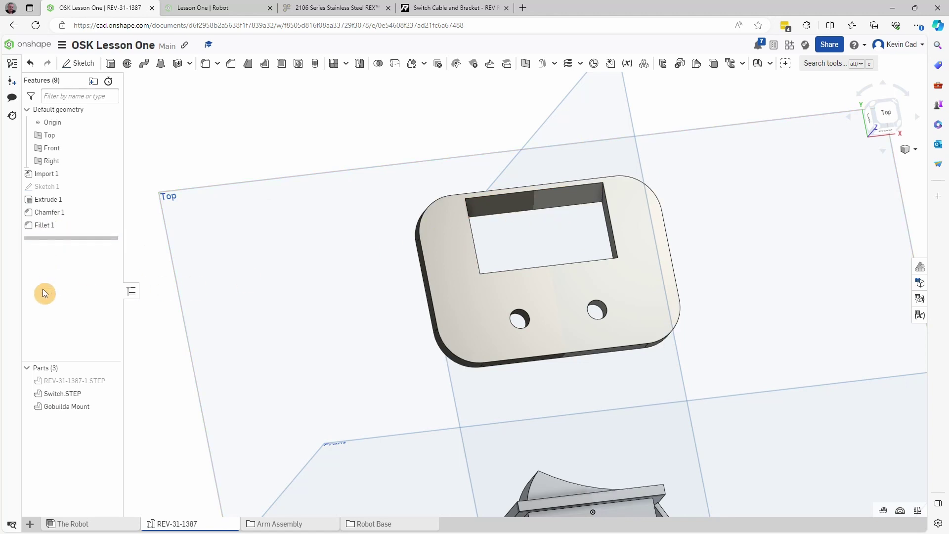
- Delete the chamfer feature on the rectangular cutout's edge
mouse_move(148, 263)
right_mouse_down()
mouse_move(165, 250)
mouse_move(152, 245)
right_mouse_up()
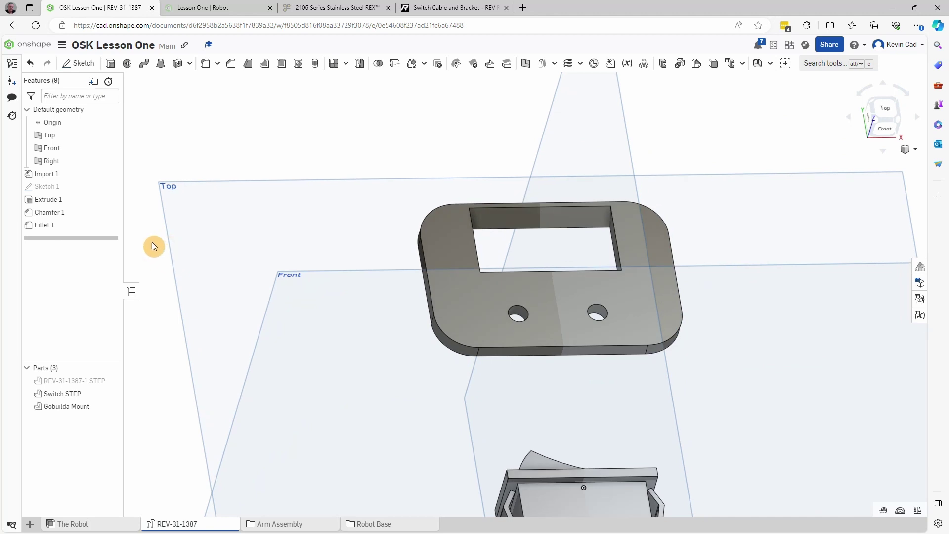
left_click(45, 213)
right_click(46, 213)
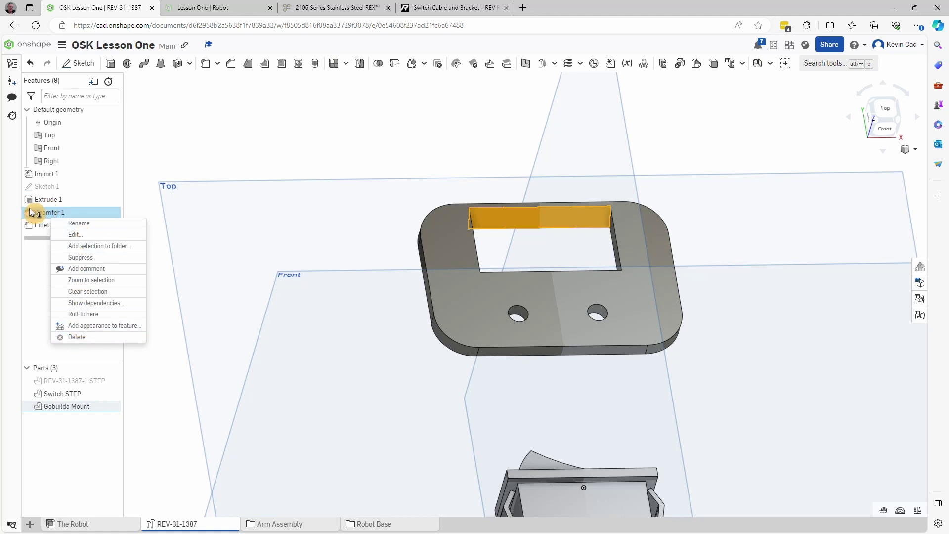
left_click(77, 337)
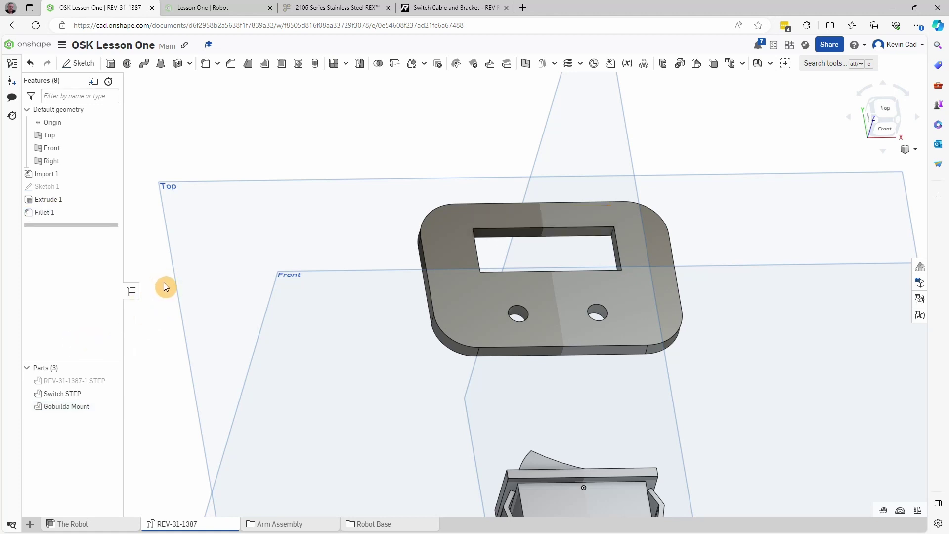
right_click_drag(164, 283, 219, 285)
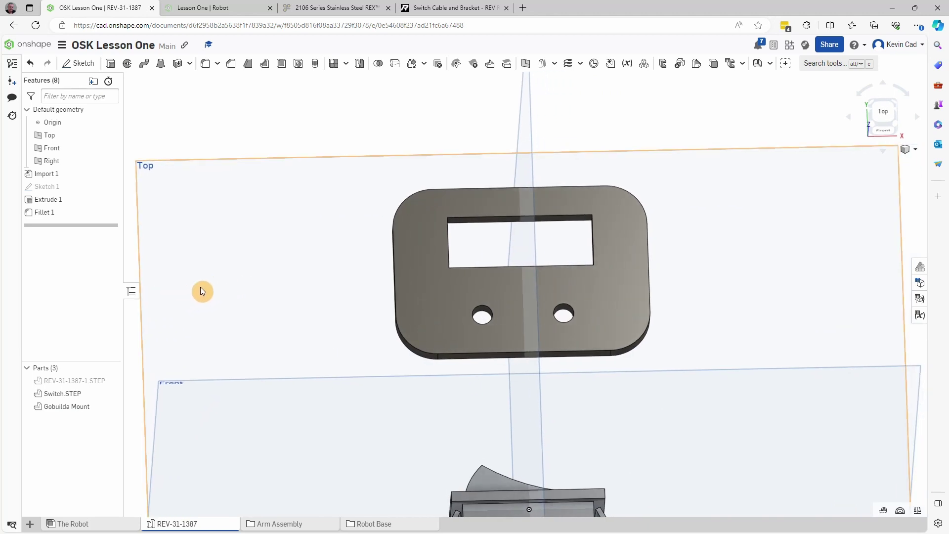
right_click_drag(282, 311, 274, 275)
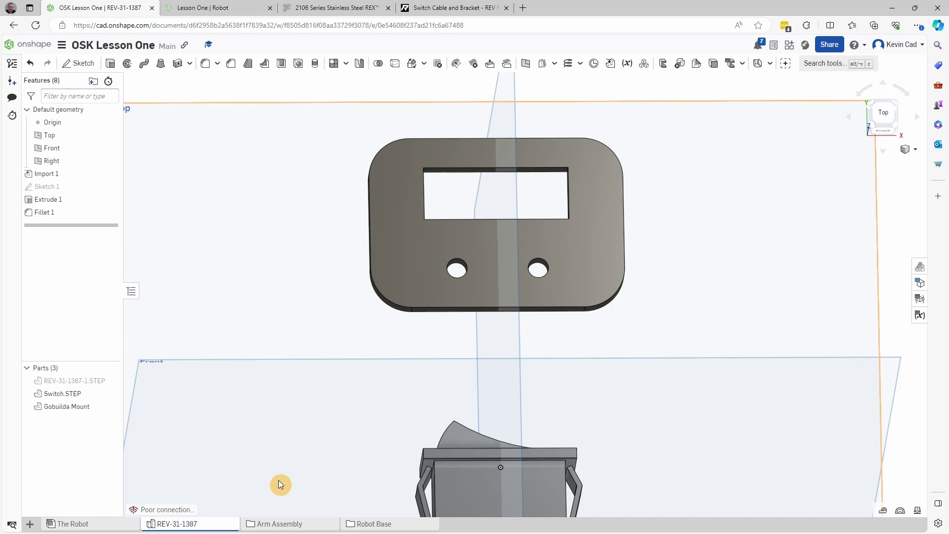
scroll(355, 413, "up", 5)
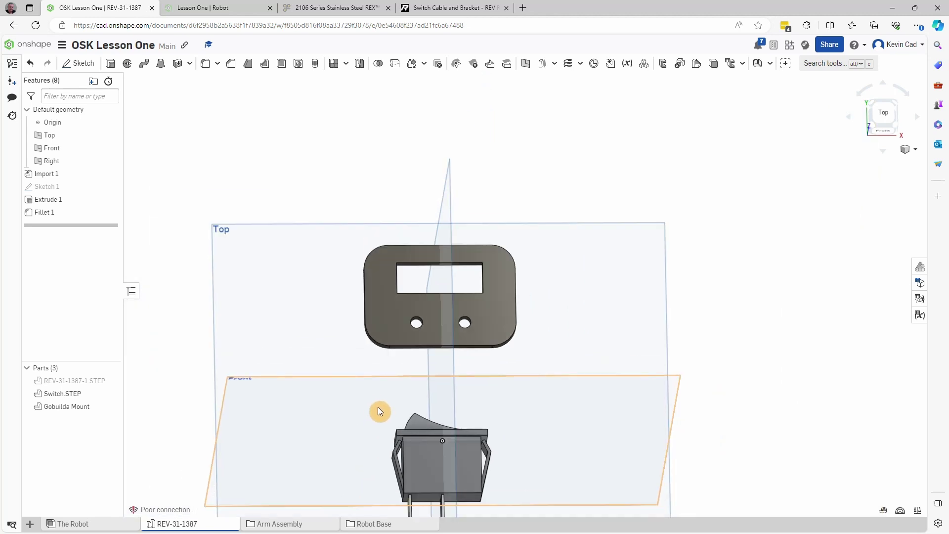
mouse_move(381, 369)
right_mouse_down()
mouse_move(416, 349)
mouse_move(467, 354)
mouse_move(389, 374)
right_mouse_up()
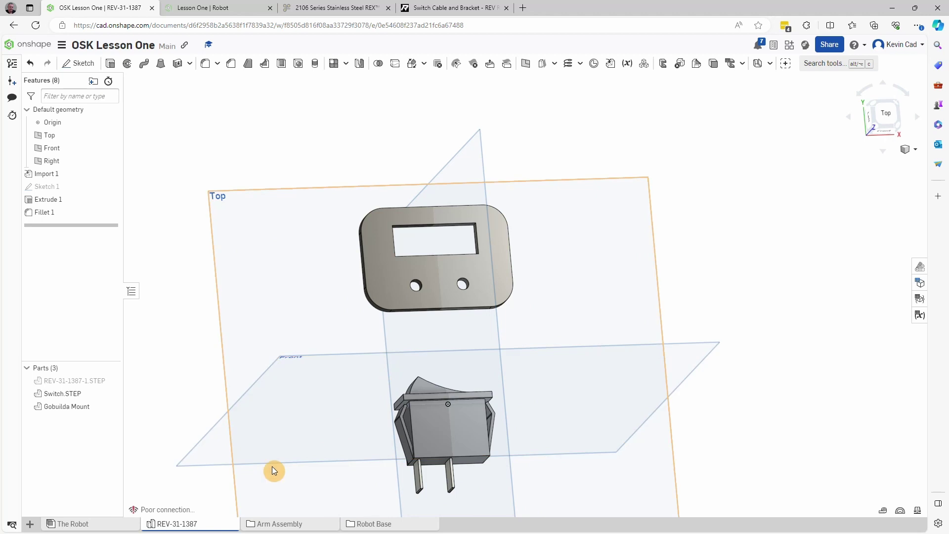
- Create a new assembly in the document and name it Mounted Switch
left_click(29, 525)
left_click(65, 435)
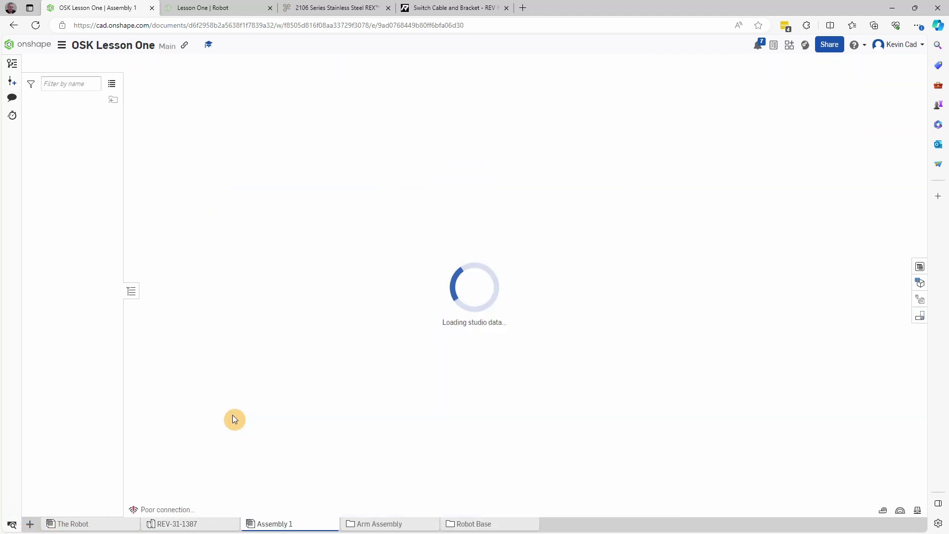
right_click(283, 527)
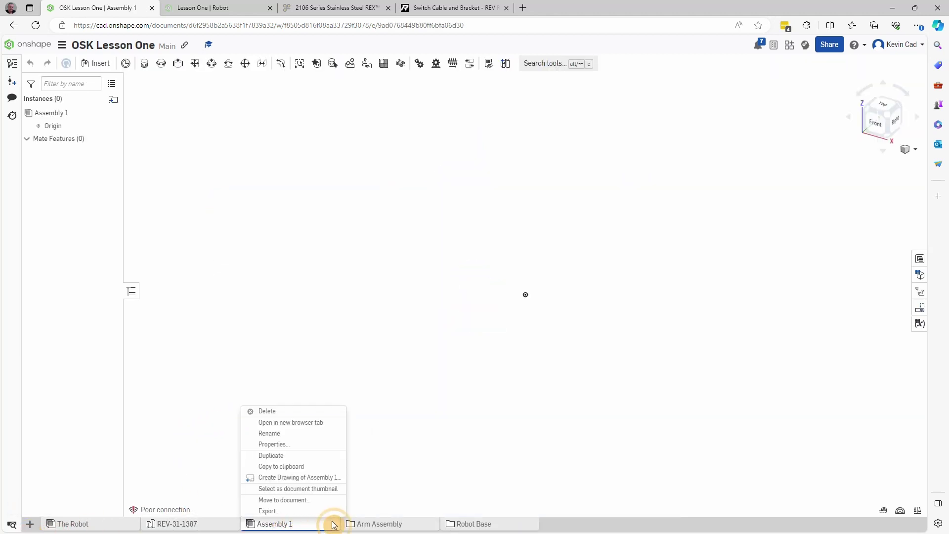
left_click(281, 439)
type("Mounted Switch")
key("Return")
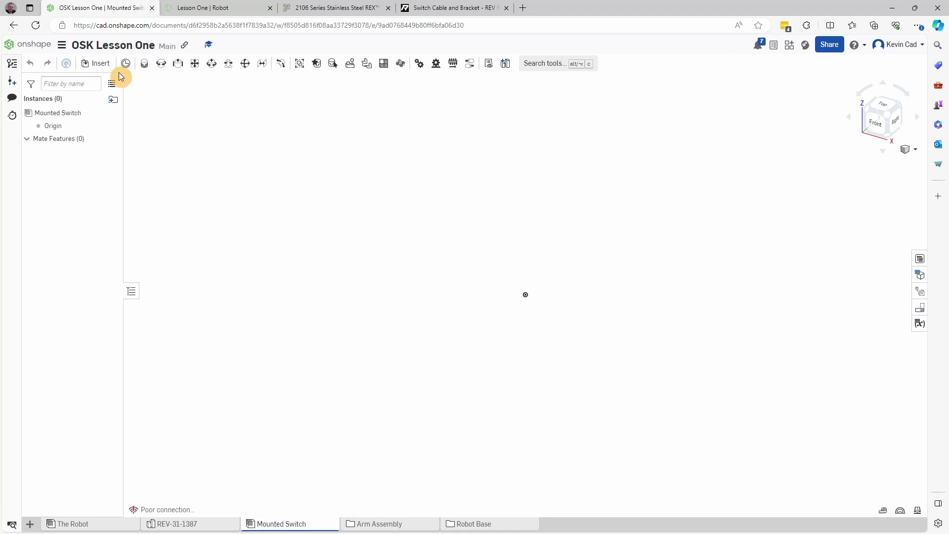
- Insert the Gobuilda Mount and Switch.STEP parts from the REV-31-1387 part studio into the assembly
left_click(95, 63)
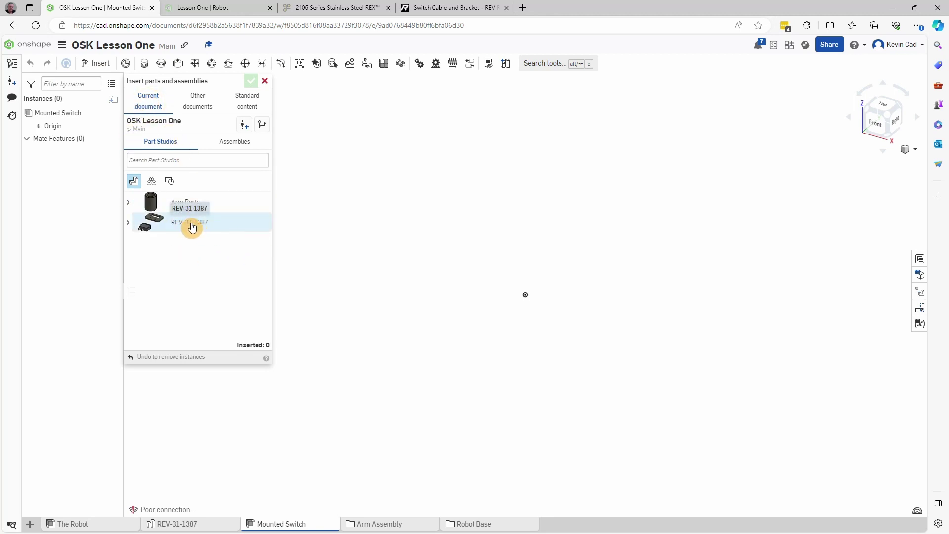
left_click(127, 222)
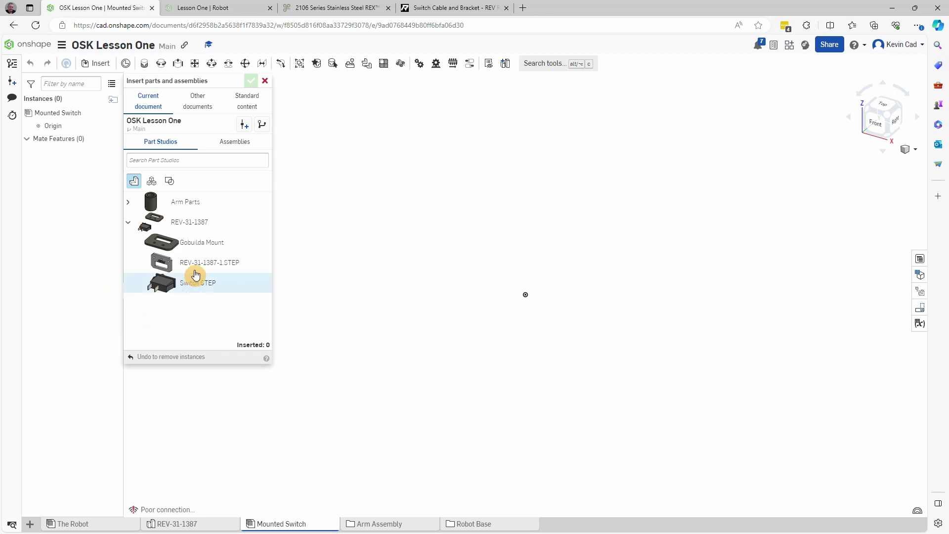
left_click(195, 244)
left_click(304, 326)
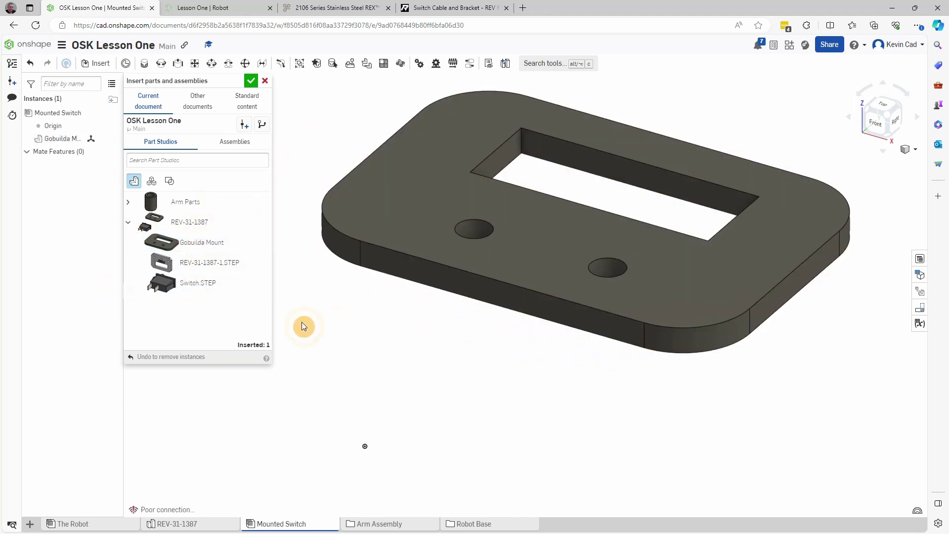
left_click(199, 287)
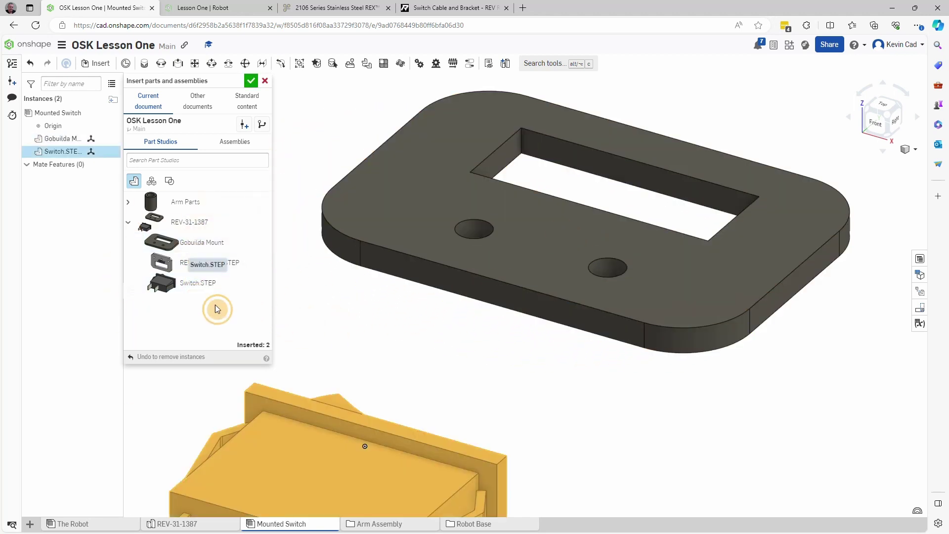
left_click(358, 394)
left_click(250, 80)
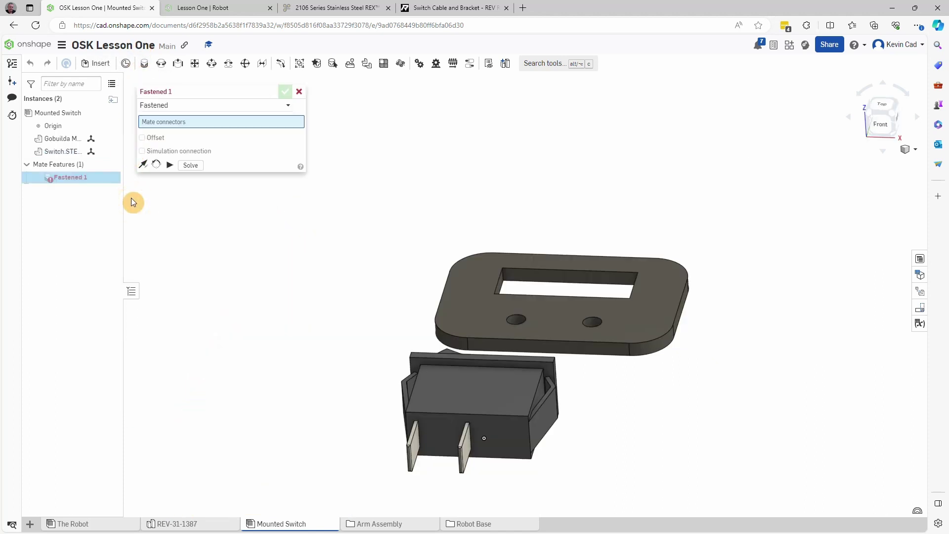
- Fasten the center of the switch flange's inner face to the center of the rectangular cutout on the mount's upper face
mouse_move(633, 397)
right_mouse_down()
mouse_move(631, 358)
mouse_move(642, 384)
right_mouse_up()
scroll(595, 392, "up", 3)
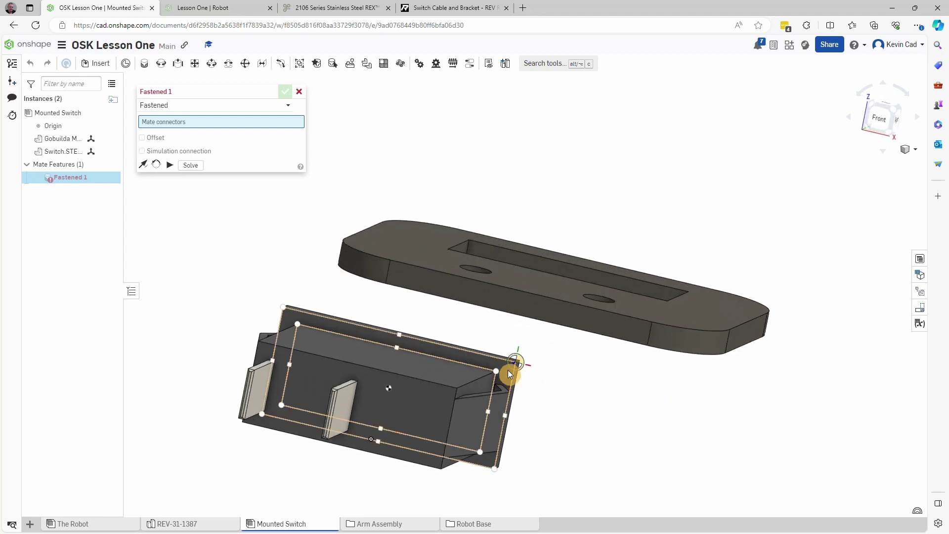
left_click(389, 390)
right_click_drag(380, 402, 574, 407)
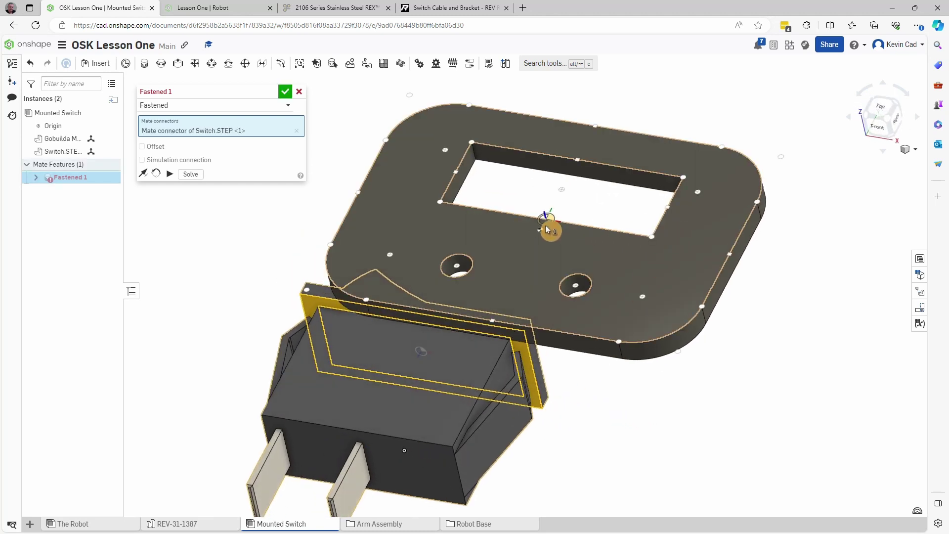
left_click(563, 190)
left_click(695, 206)
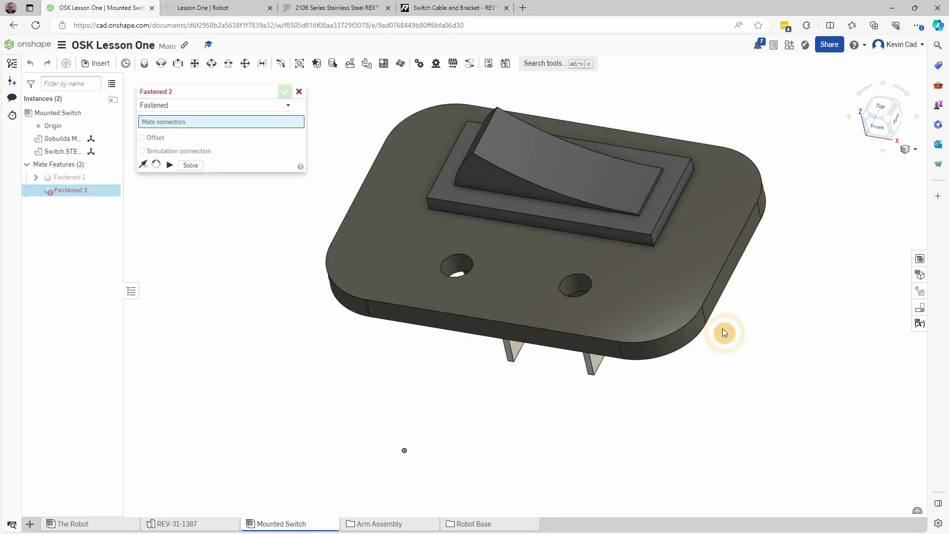
right_click_drag(723, 329, 686, 246)
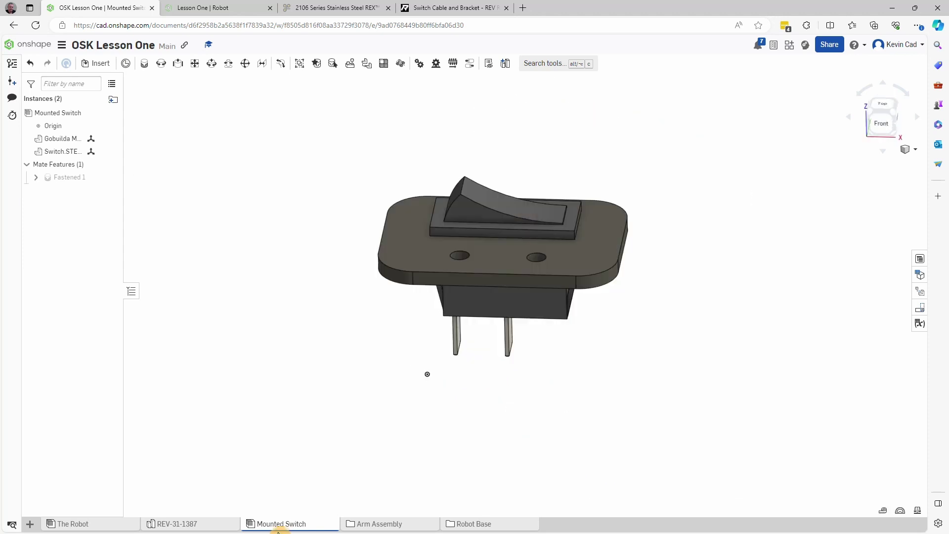
- Move the Mounted Switch assembly and the REV-31-1387 part studio into the Robot Base folder
mouse_move(269, 528)
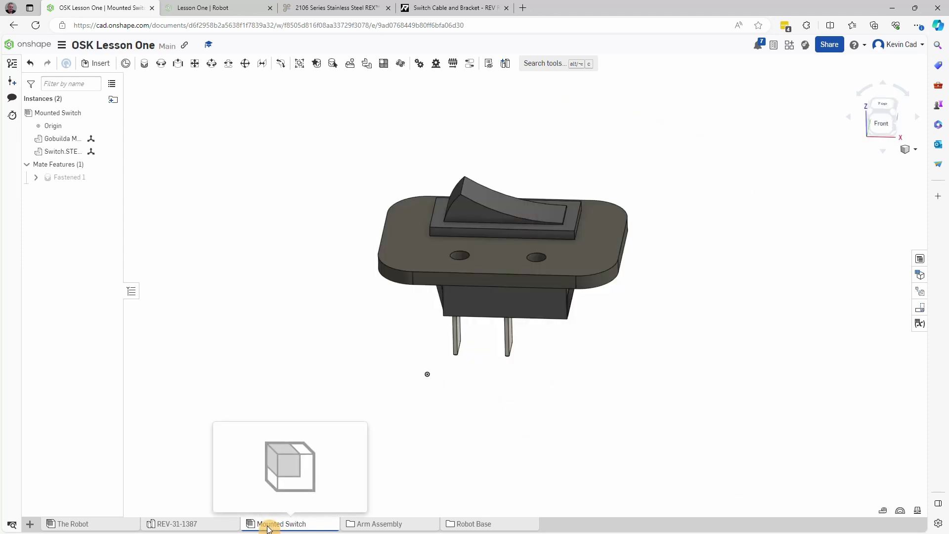
left_click(268, 528)
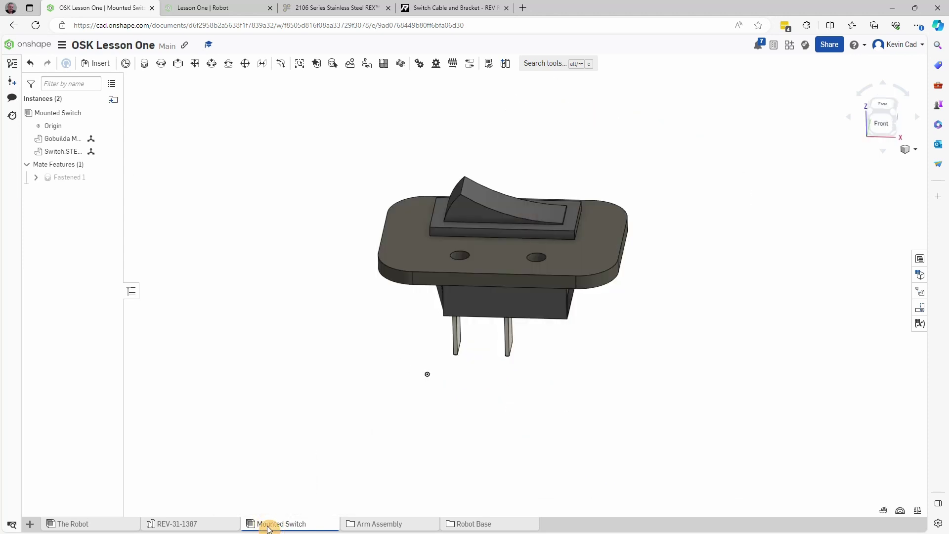
left_click_drag(267, 528, 487, 523)
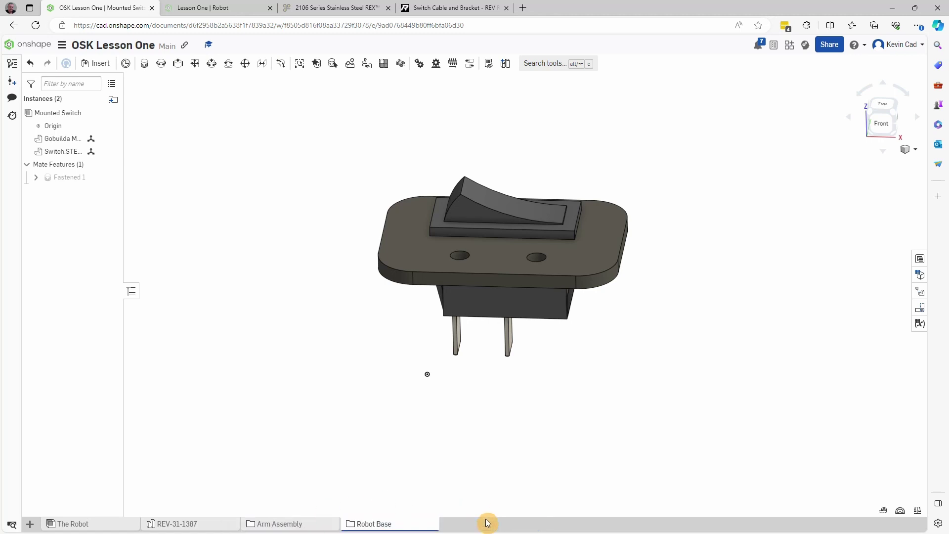
left_click(184, 529)
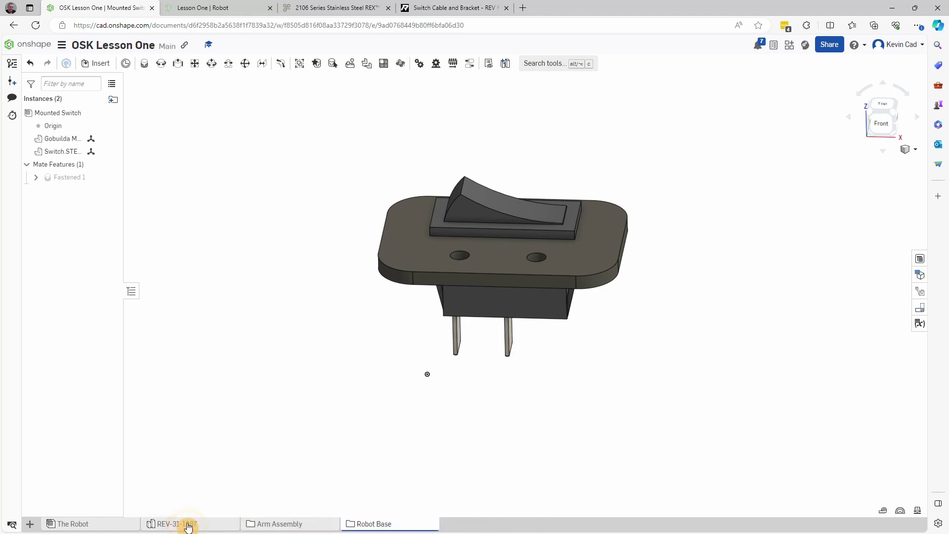
left_click_drag(189, 528, 385, 530)
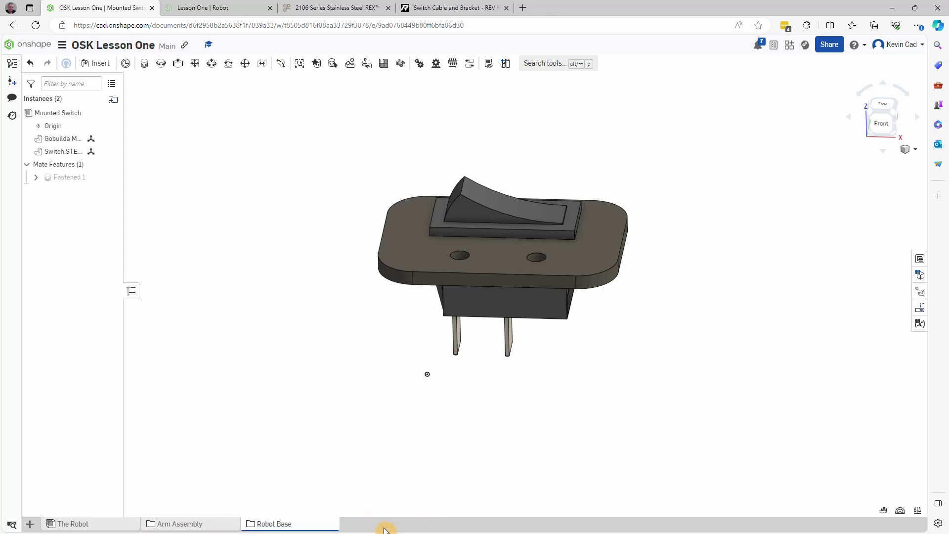
- Open the Robot Base assembly and insert one Mounted Switch assembly in the open area between the two cross members
left_click(271, 527)
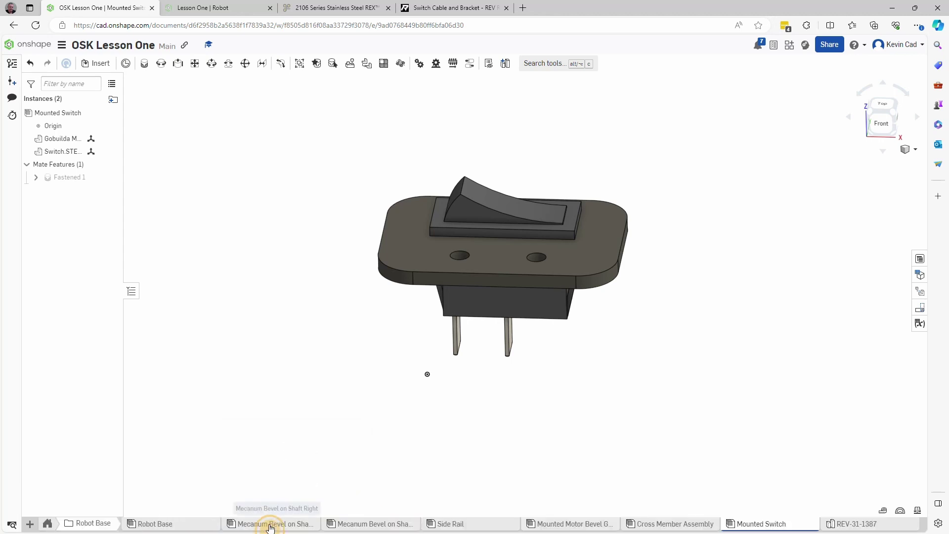
left_click(162, 527)
right_click_drag(334, 444, 271, 437)
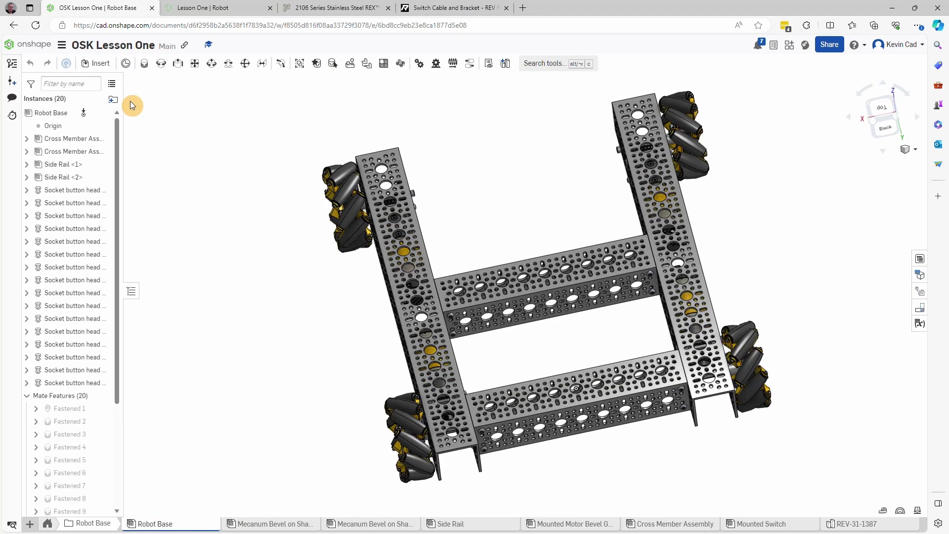
left_click(103, 66)
left_click(235, 142)
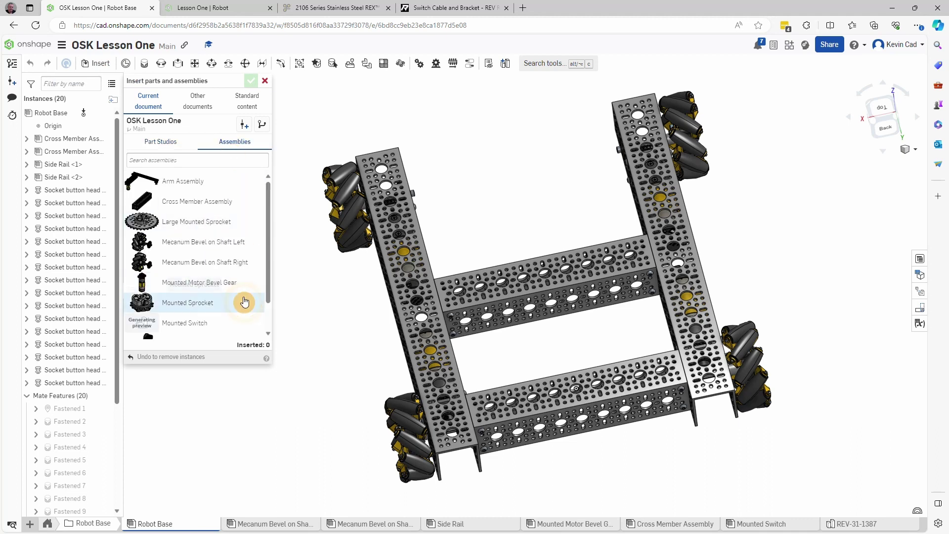
scroll(238, 304, "down", 1)
left_click(184, 288)
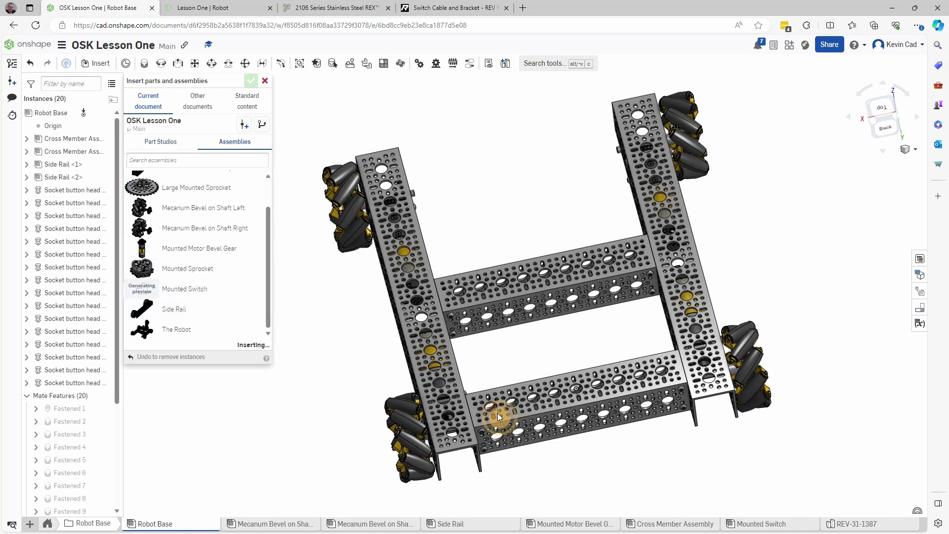
left_click(620, 460)
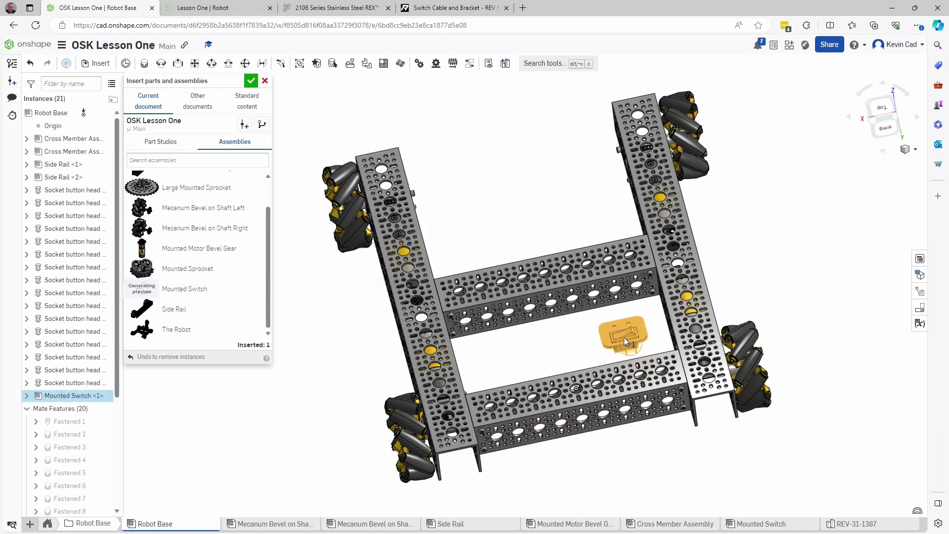
left_click(250, 80)
- Fasten the underside of a screw hole on the switch mount to a small hole near the inner edge of the rear cross member's top face
left_click(152, 73)
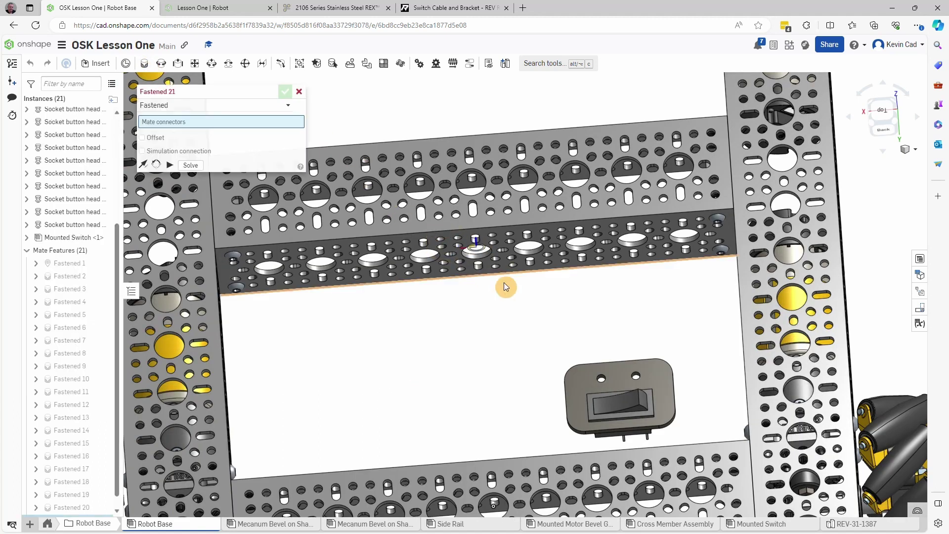
scroll(643, 472, "down", 5)
scroll(597, 465, "down", 2)
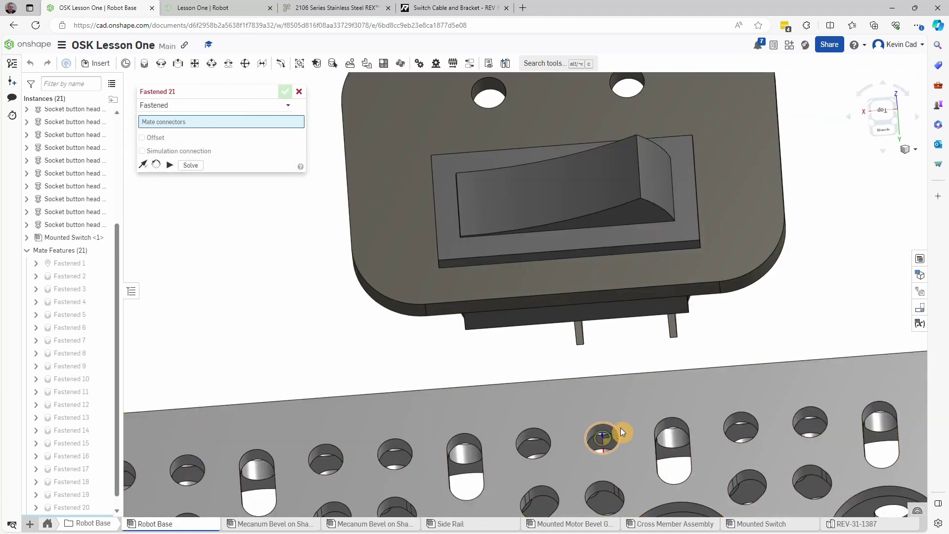
left_click(618, 430)
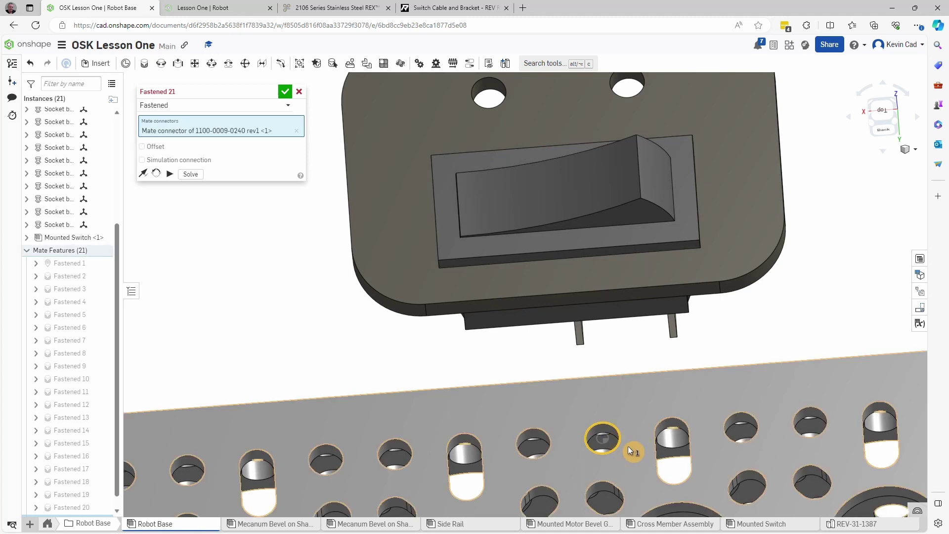
scroll(631, 450, "up", 3)
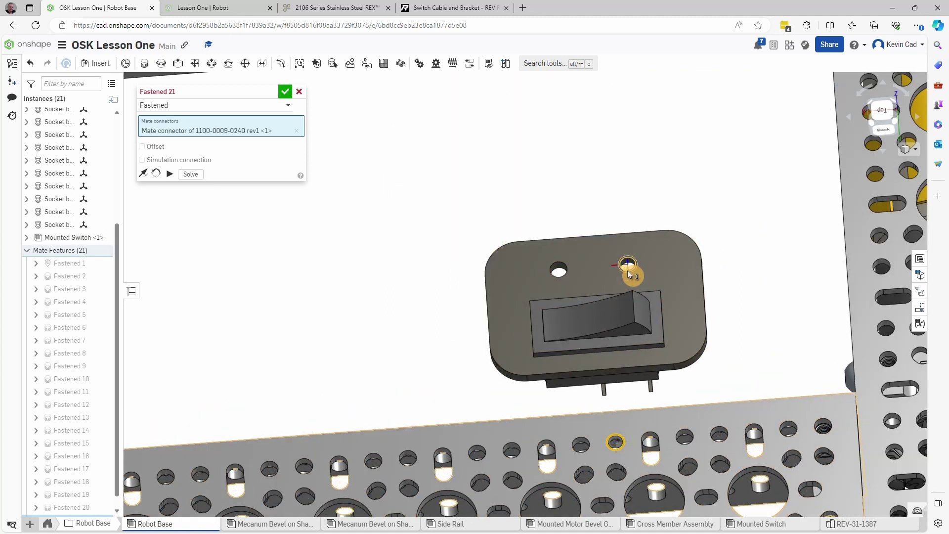
scroll(631, 268, "down", 5)
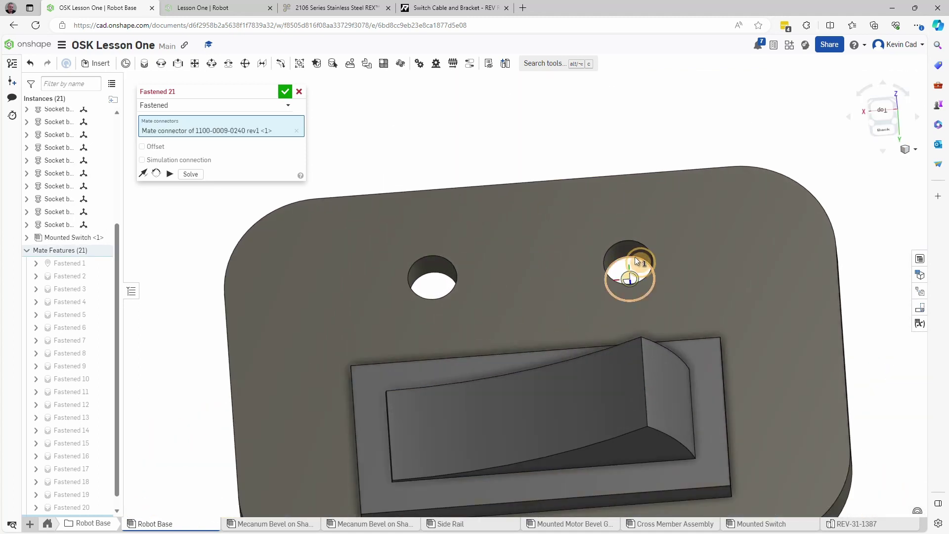
left_click(631, 265)
scroll(638, 271, "up", 5)
scroll(678, 417, "up", 3)
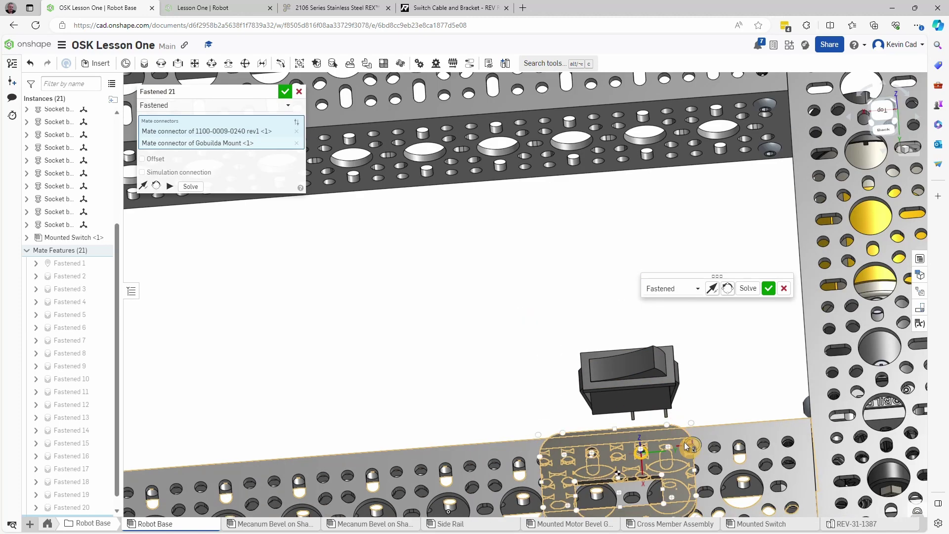
- Reorient the fastened mount in quarter turns so the switch overhangs the cross member's inner edge, solve the full assembly and accept the mate
left_click(727, 288)
right_click_drag(729, 393, 748, 358)
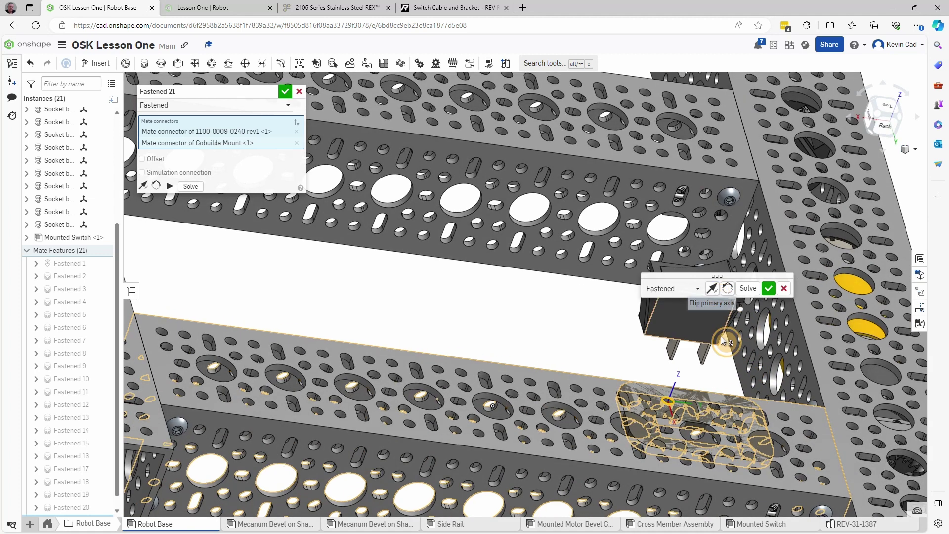
left_click(722, 289)
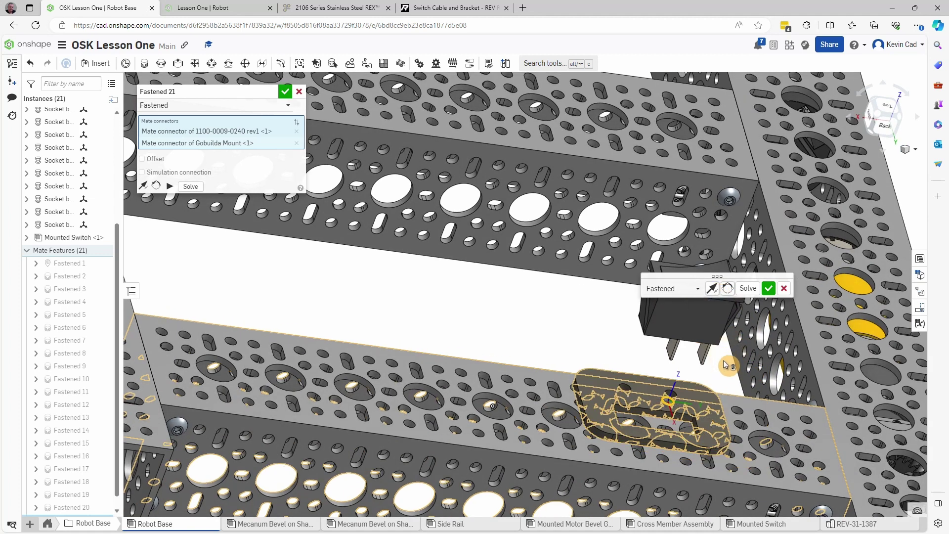
left_click(728, 290)
left_click(729, 292)
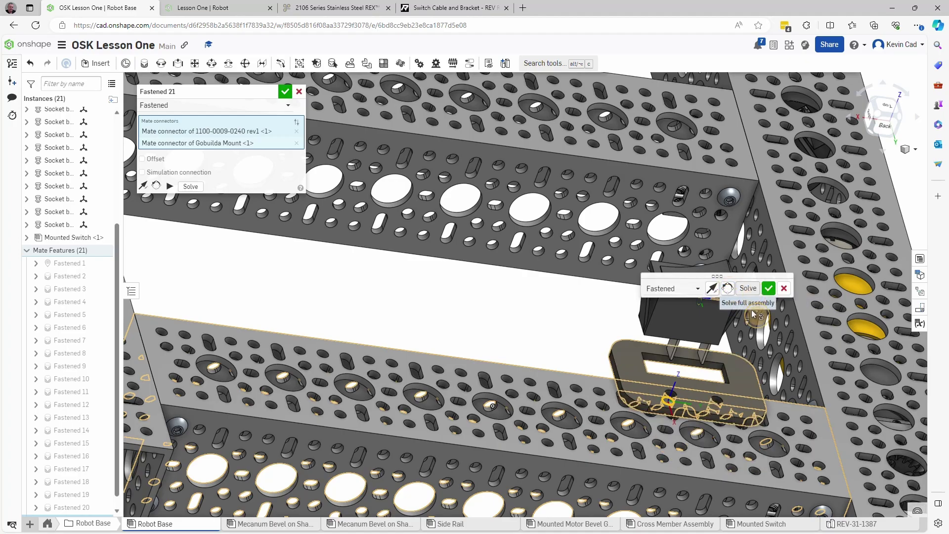
left_click(728, 290)
right_click_drag(754, 353, 624, 470)
scroll(601, 414, "up", 10)
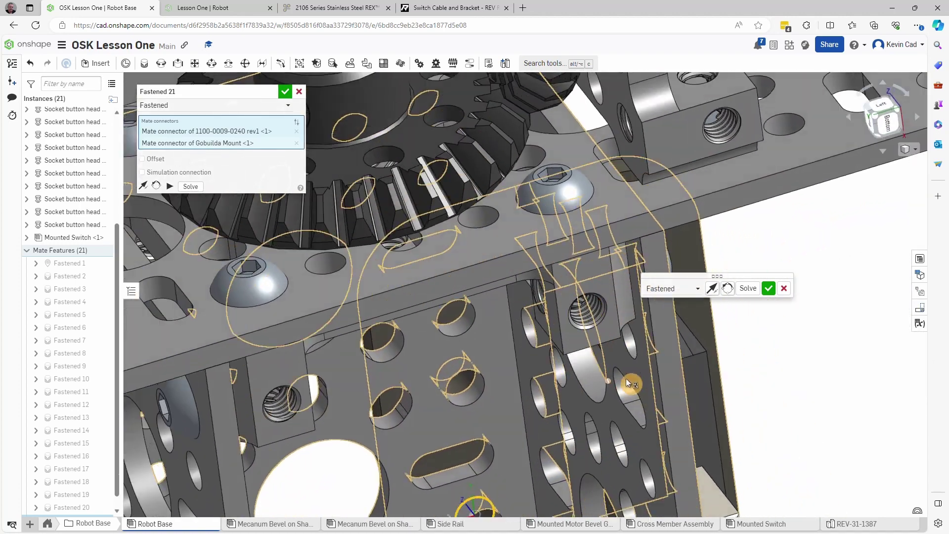
right_click_drag(626, 378, 640, 499)
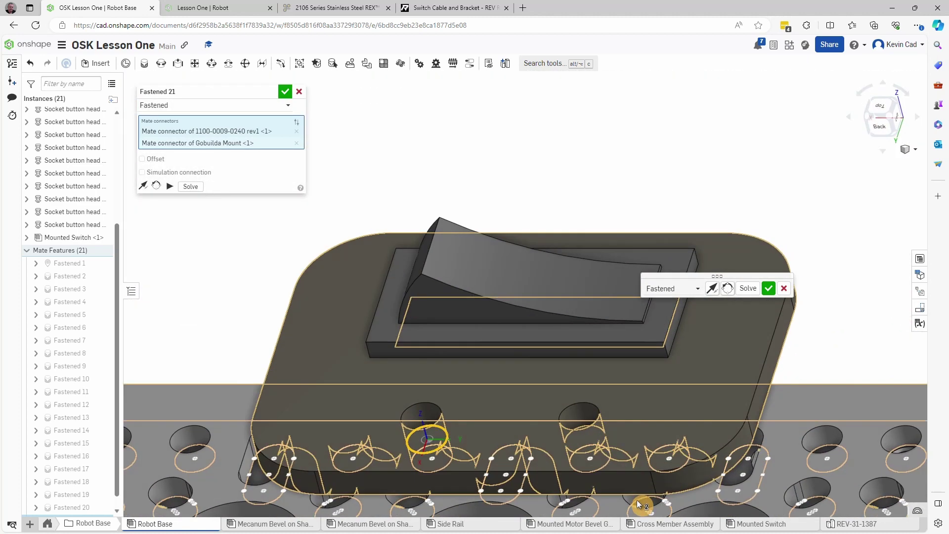
left_click(769, 292)
key("Escape")
- Insert M4 x 10 stainless steel socket button head screws into the two mounting holes of the switch mount
scroll(628, 413, "down", 5)
right_click_drag(398, 292, 414, 297)
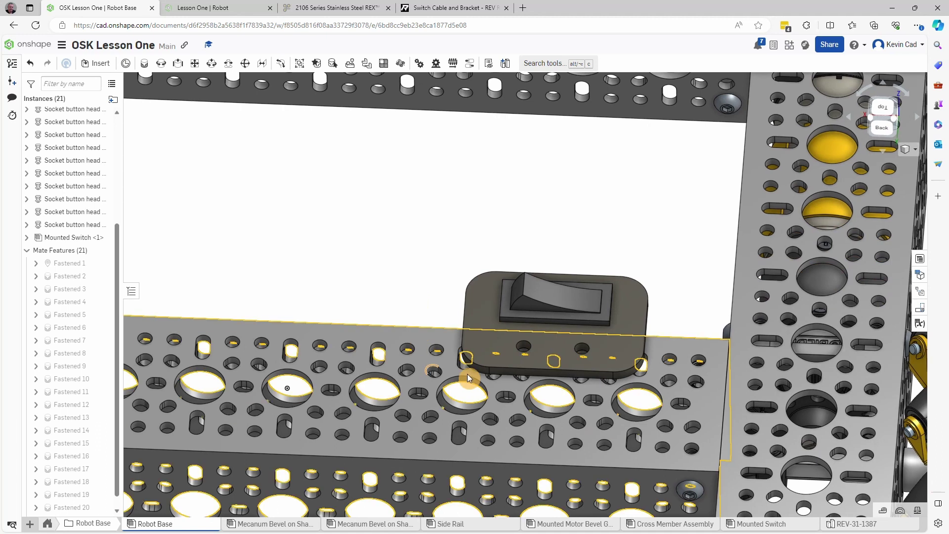
key("i")
left_click(238, 102)
left_click(246, 185)
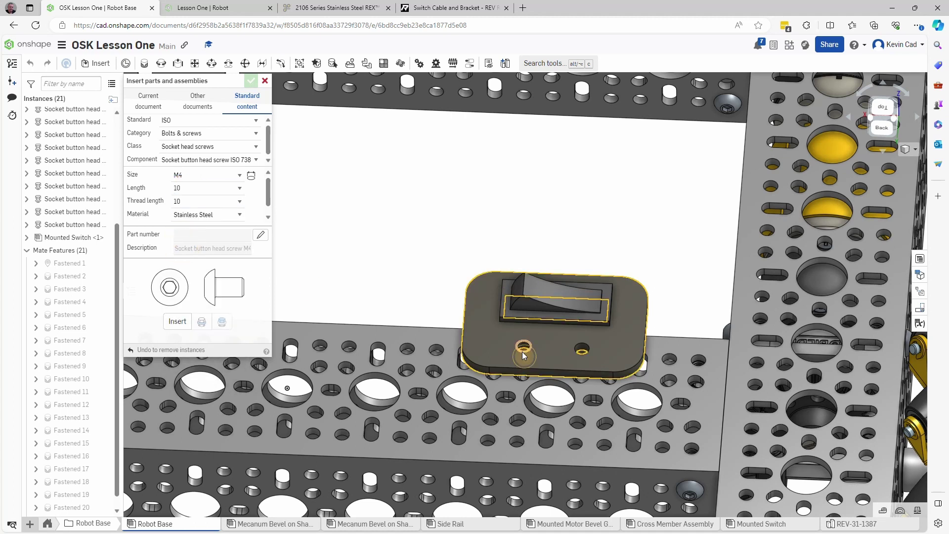
left_click(547, 369)
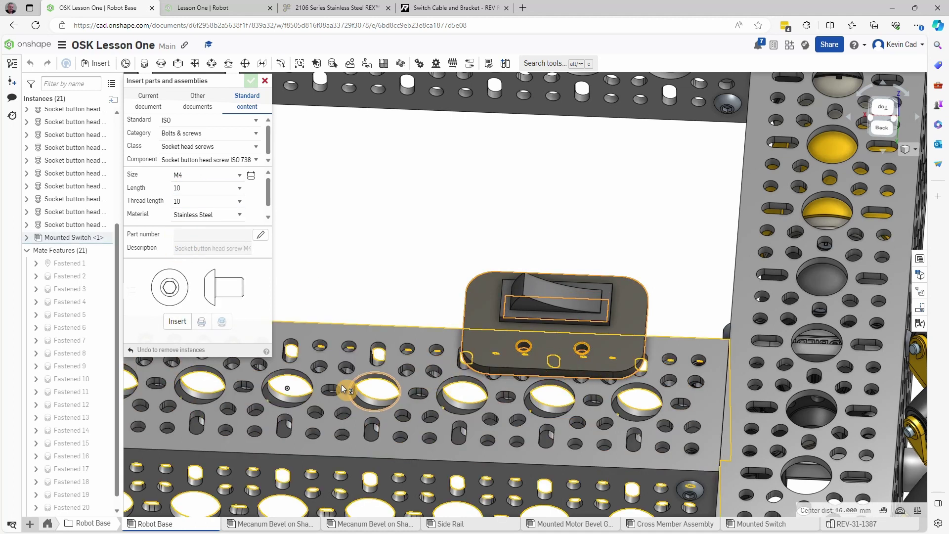
- Add M4 stainless steel prevailing torque hex nuts (ISO 7040) to the two switch mount screws on the cross member's underside
right_click_drag(499, 423, 522, 359)
scroll(574, 354, "up", 5)
scroll(522, 346, "down", 3)
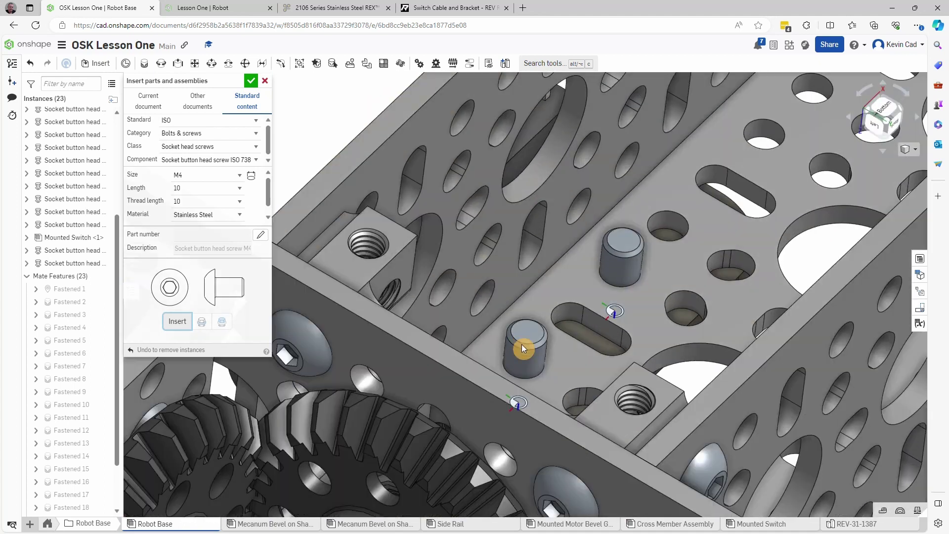
scroll(517, 352, "up", 3)
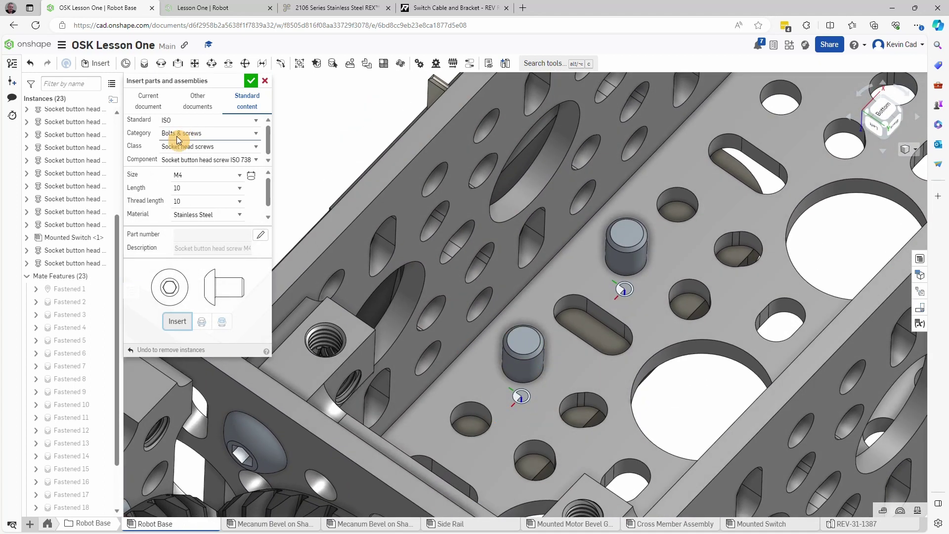
left_click(174, 139)
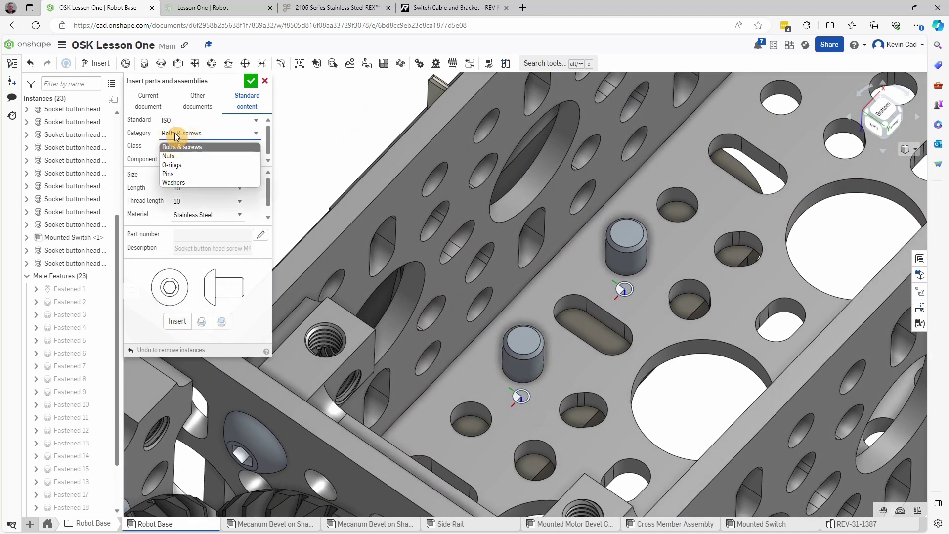
left_click(172, 158)
left_click(256, 147)
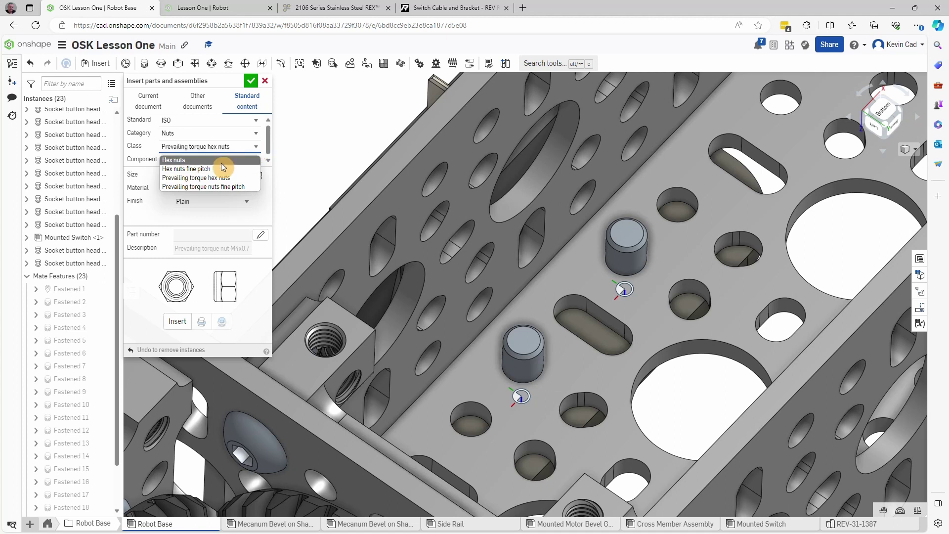
left_click(210, 178)
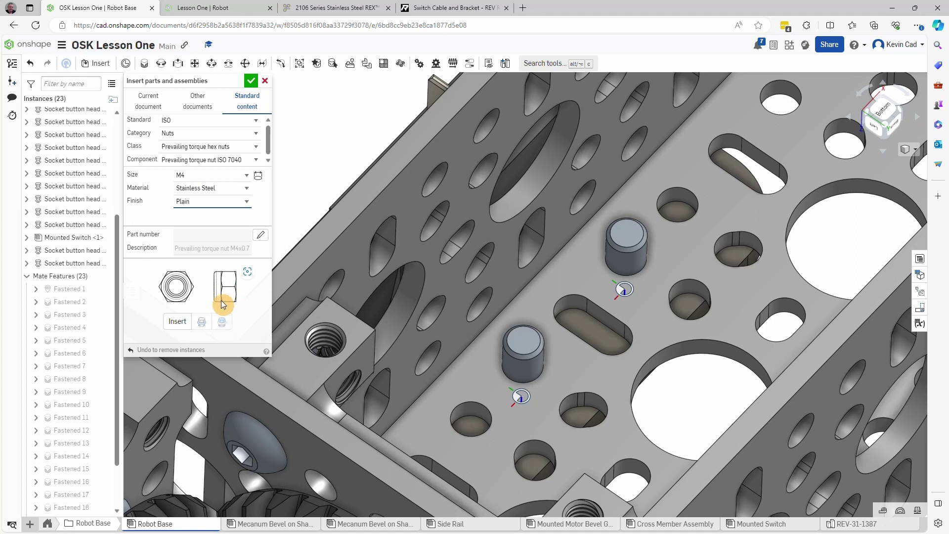
left_click_drag(219, 288, 538, 378)
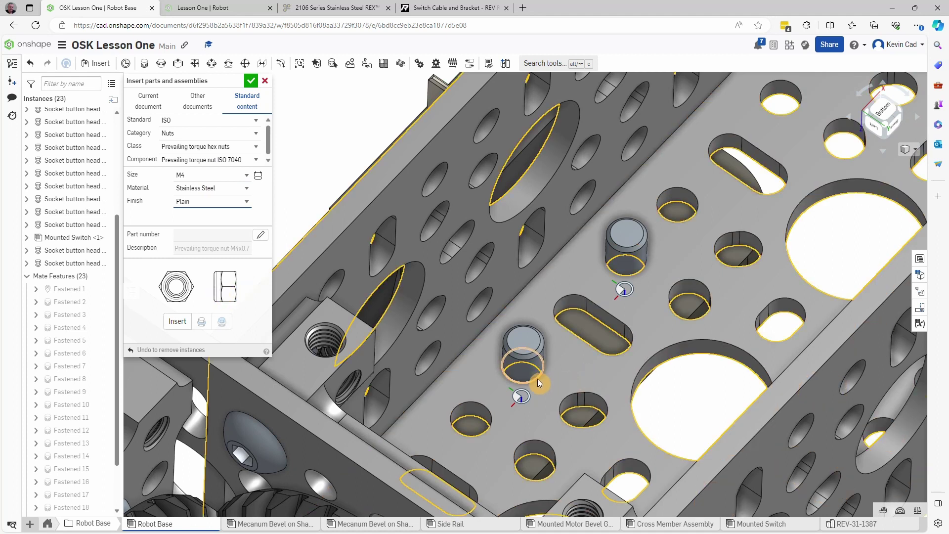
left_click(538, 380)
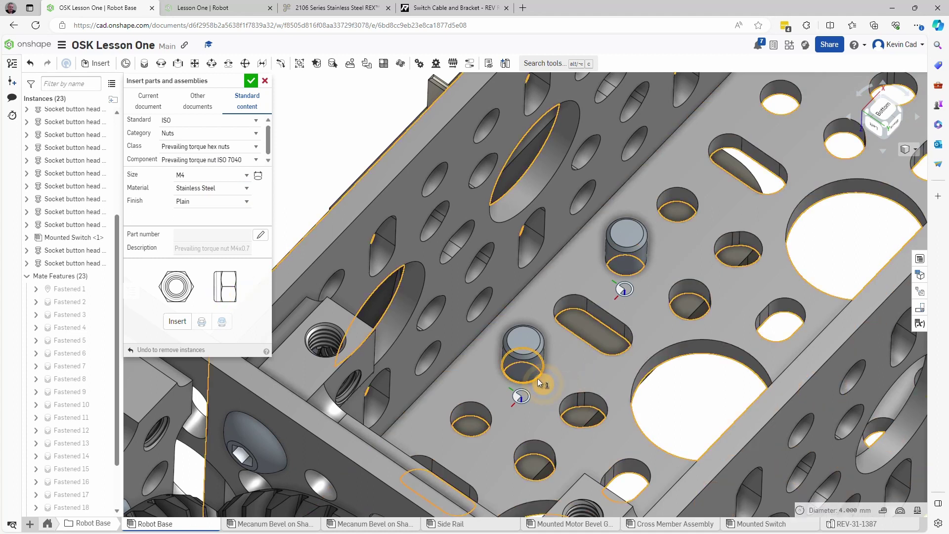
left_click(637, 274)
left_click(176, 322)
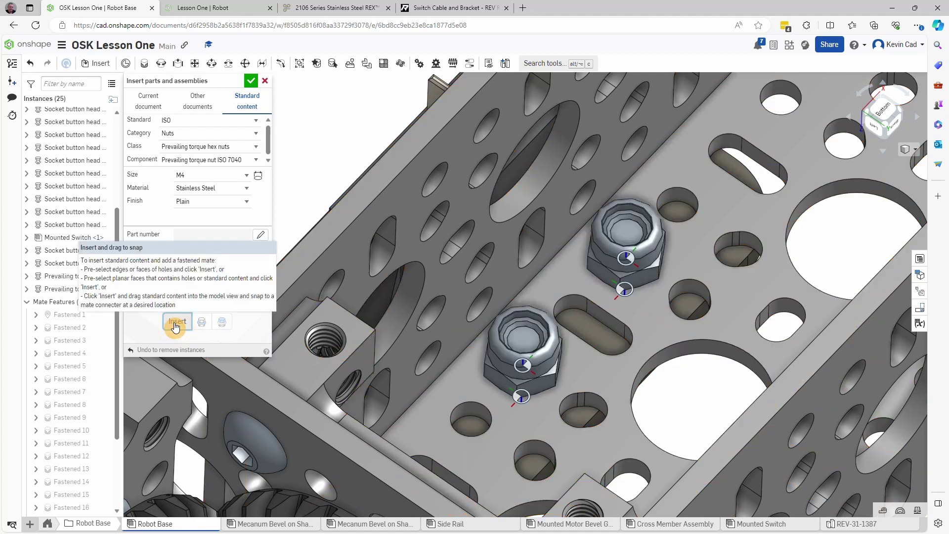
left_click(251, 81)
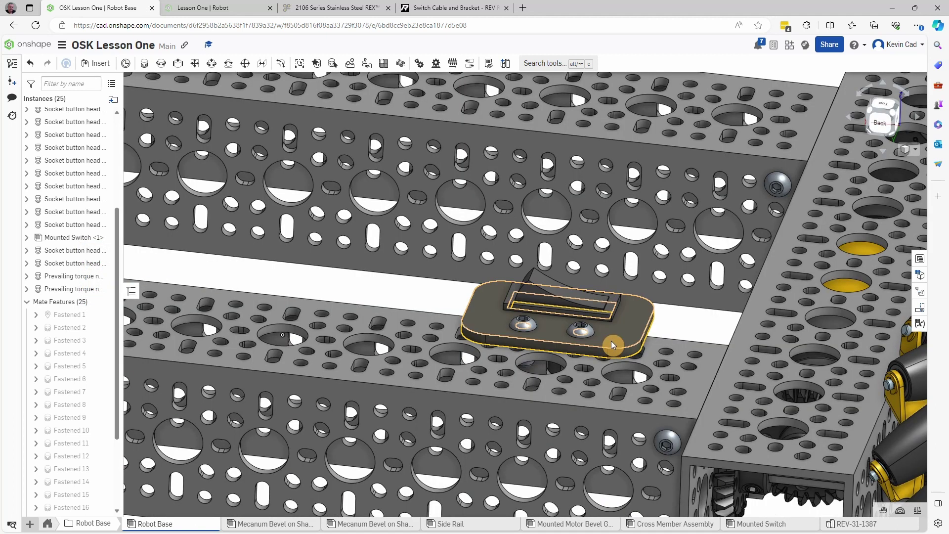
scroll(613, 344, "down", 10)
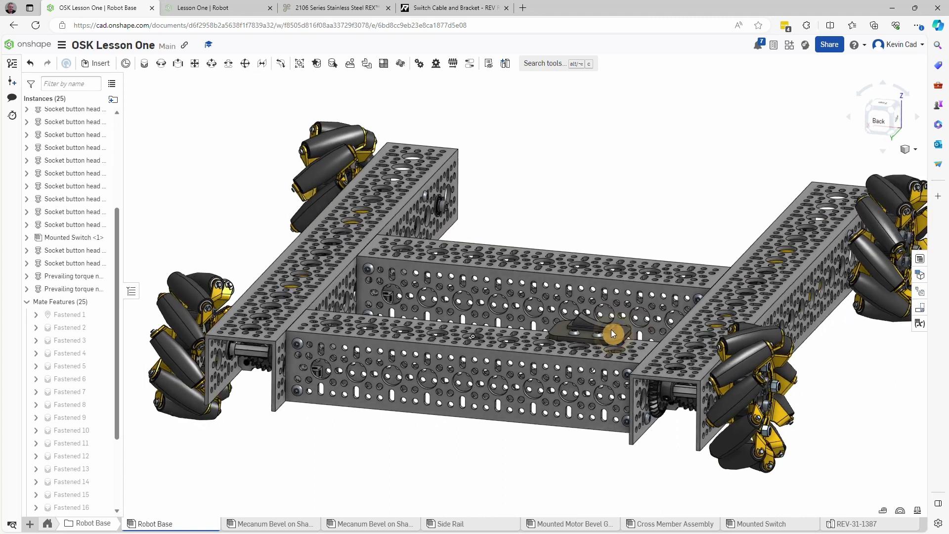
right_click_drag(611, 331, 707, 336)
middle_click_drag(505, 388, 604, 243)
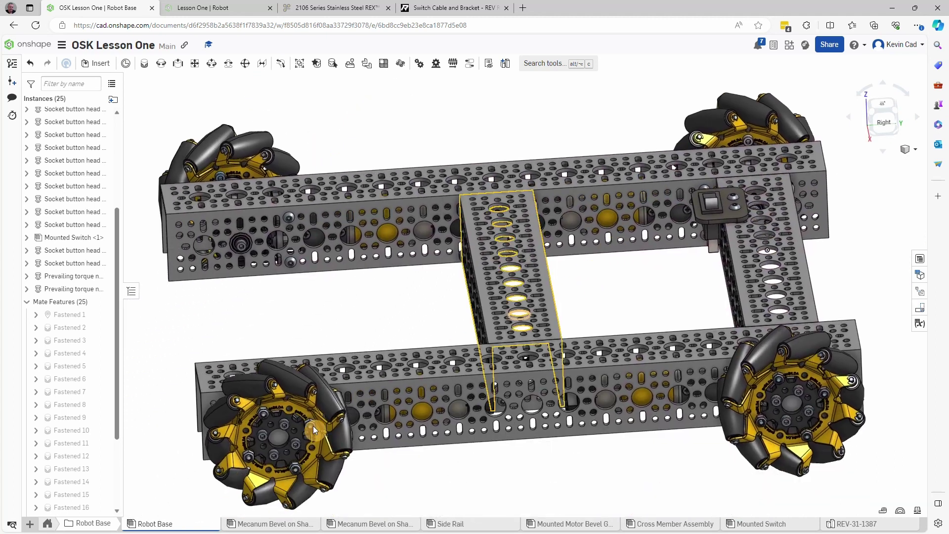
- Open the top-level assembly The Robot and inspect the full robot with the switch mounted on its base
left_click(48, 524)
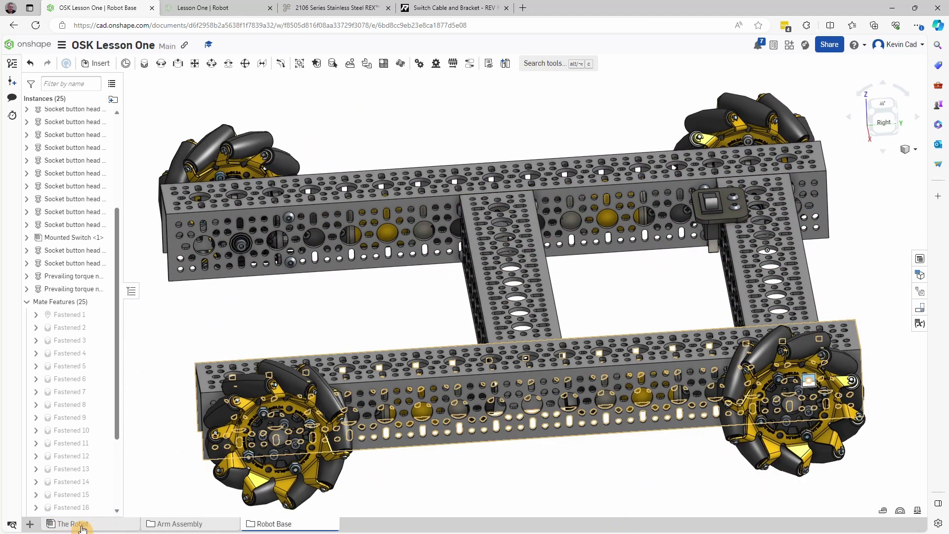
left_click(81, 525)
right_click_drag(266, 504, 473, 394)
right_click_drag(443, 401, 518, 382)
scroll(470, 406, "down", 5)
scroll(544, 376, "up", 5)
key("shift+4")
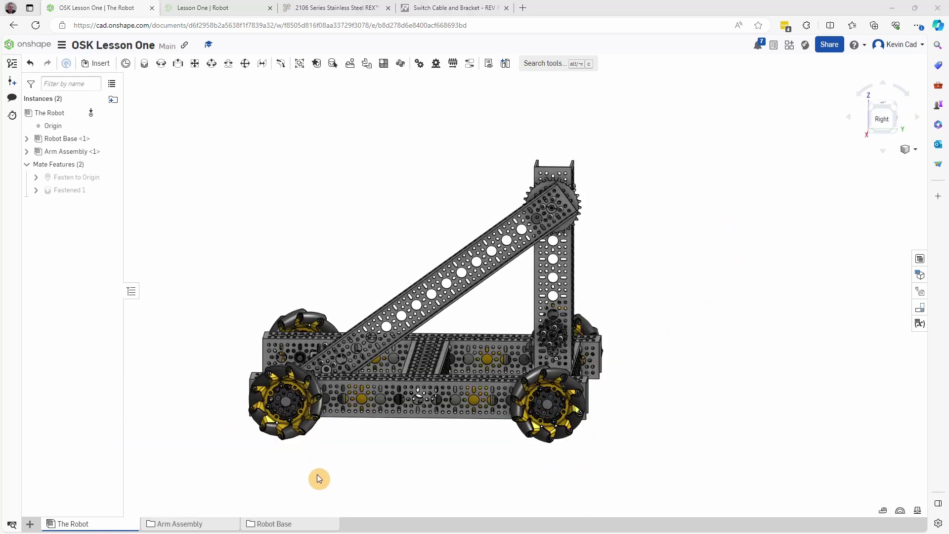
- Open the REV-31-1387 part studio in the Robot Base folder and examine the custom mount plate and the switch body
left_click(269, 524)
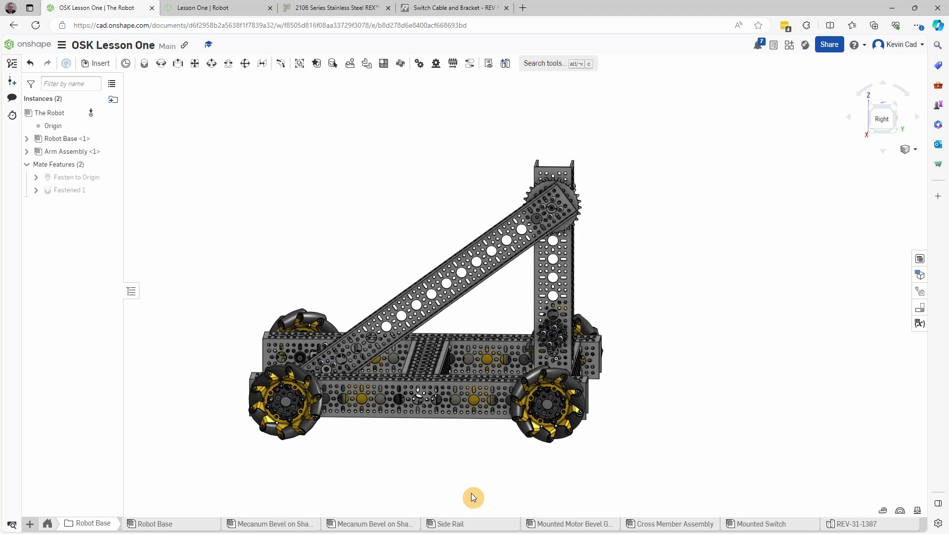
left_click(856, 524)
right_click_drag(740, 451, 748, 399)
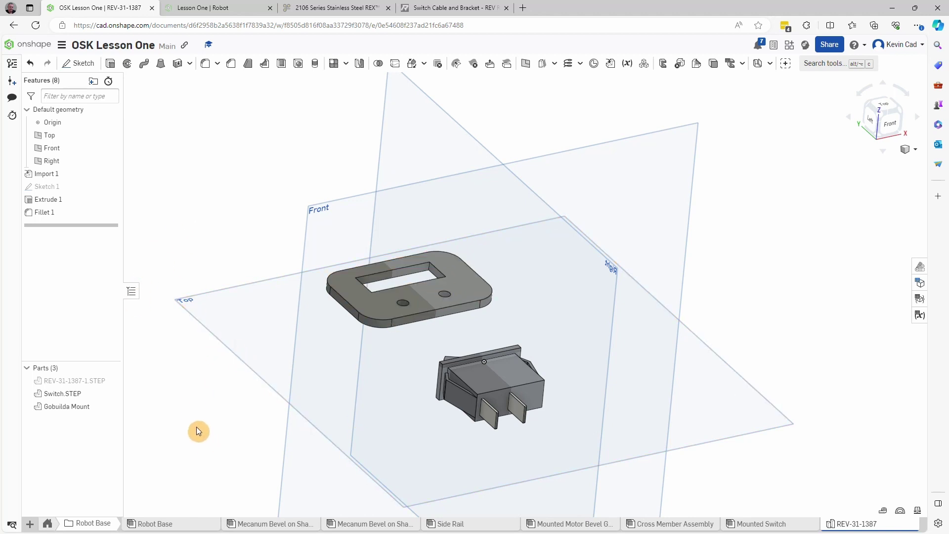
right_click_drag(197, 429, 215, 411)
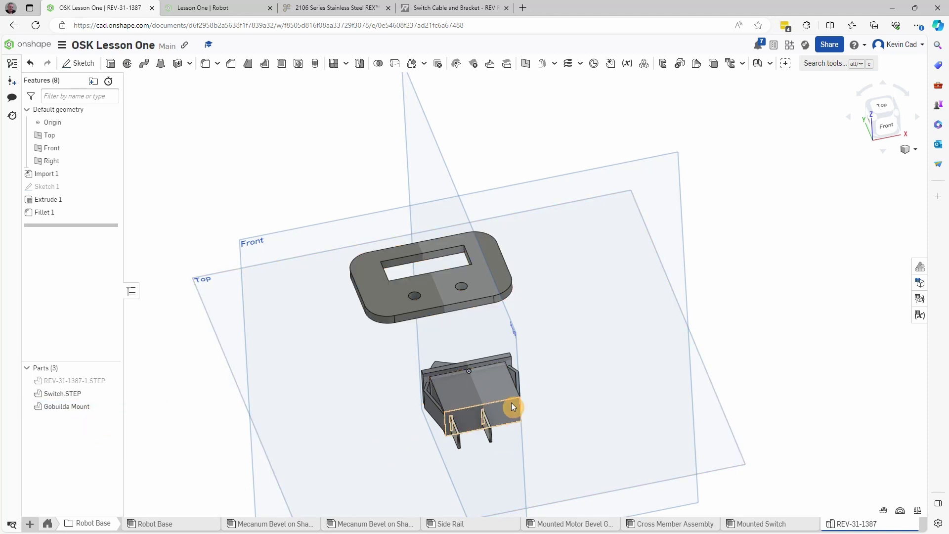
right_click_drag(468, 400, 473, 405)
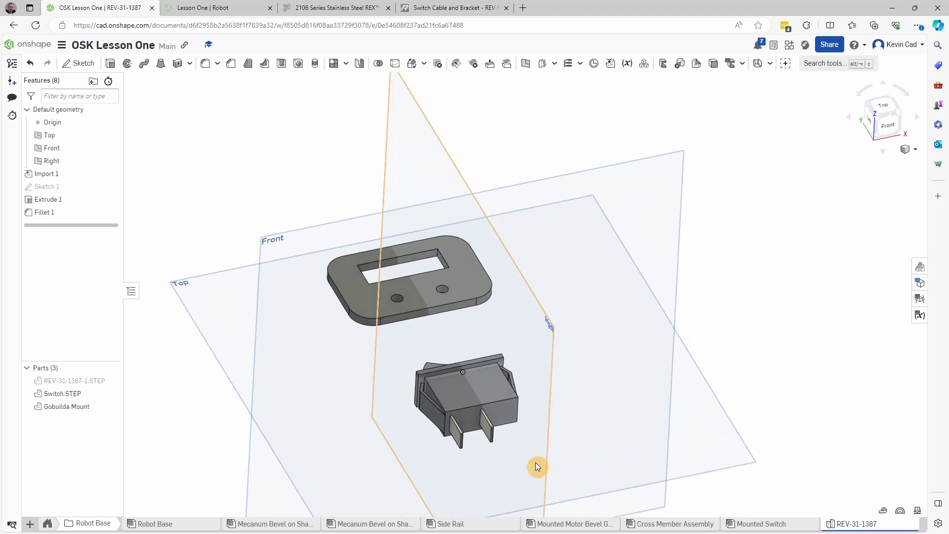
- Review the Mounted Switch assembly and its placement in the Robot Base assembly
left_click(731, 522)
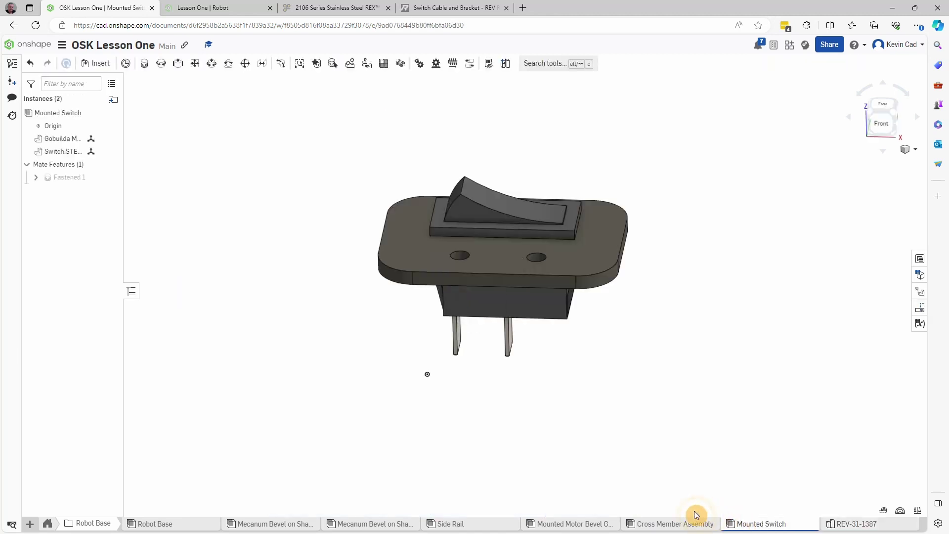
mouse_move(541, 403)
right_mouse_down()
mouse_move(547, 354)
mouse_move(532, 329)
mouse_move(556, 379)
mouse_move(597, 407)
mouse_move(554, 397)
right_mouse_up()
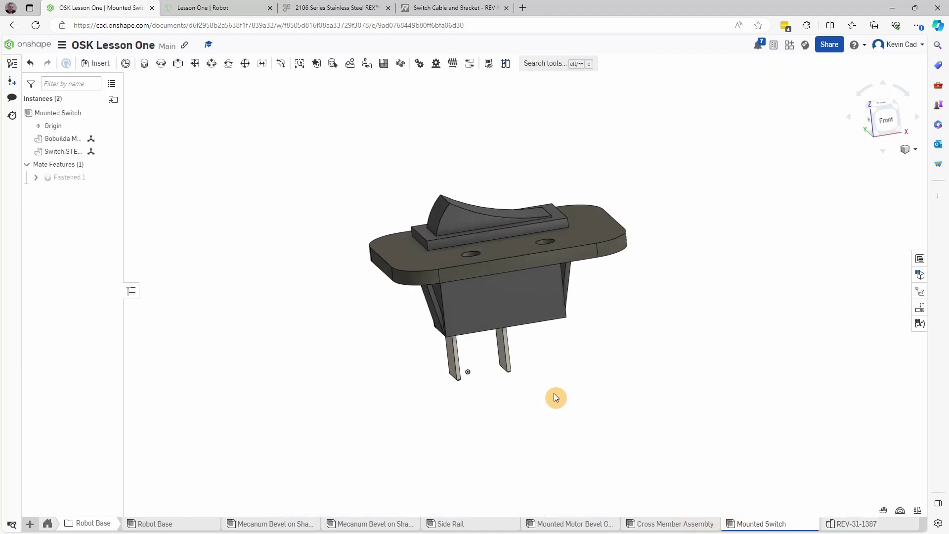
left_click(217, 524)
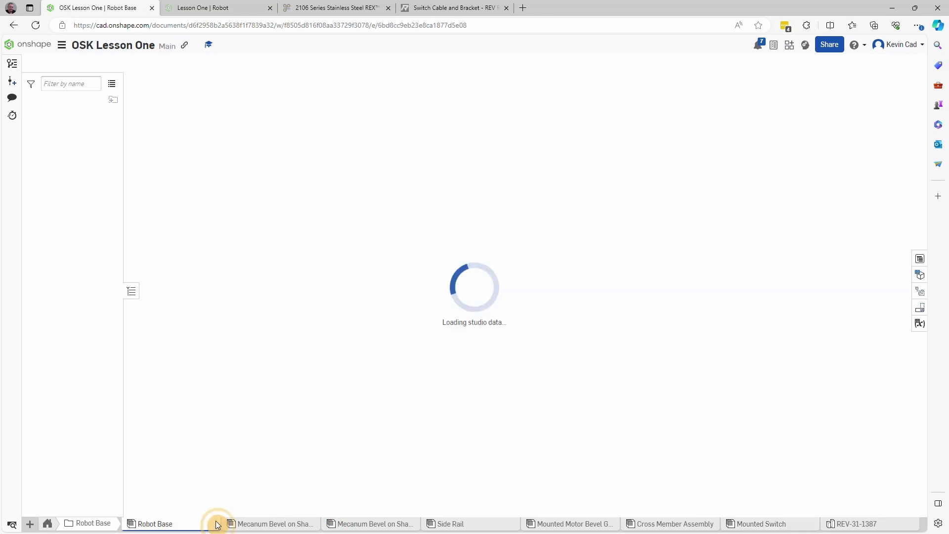
right_click_drag(344, 429, 337, 425)
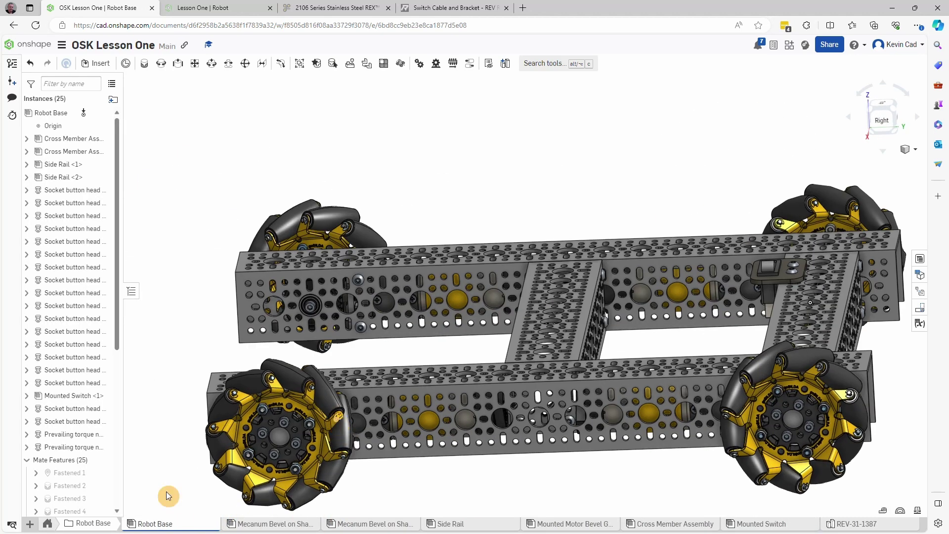
- Return to the top-level assembly The Robot and view the complete robot from an elevated side angle
left_click(48, 524)
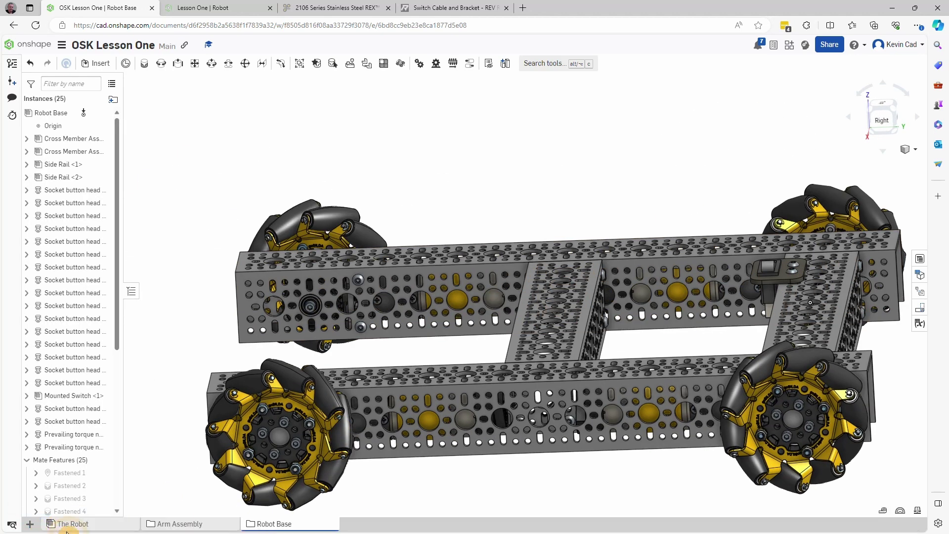
left_click(94, 525)
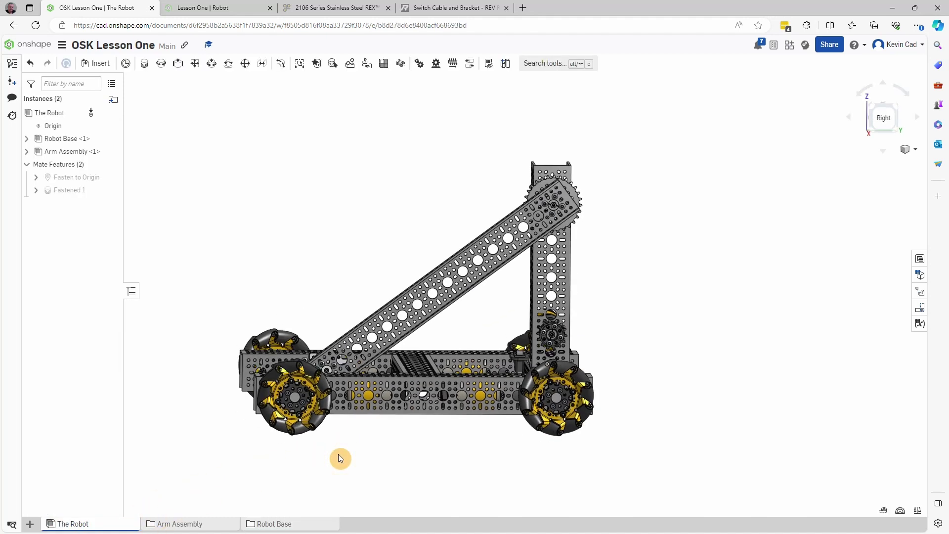
right_click_drag(338, 454, 332, 475)
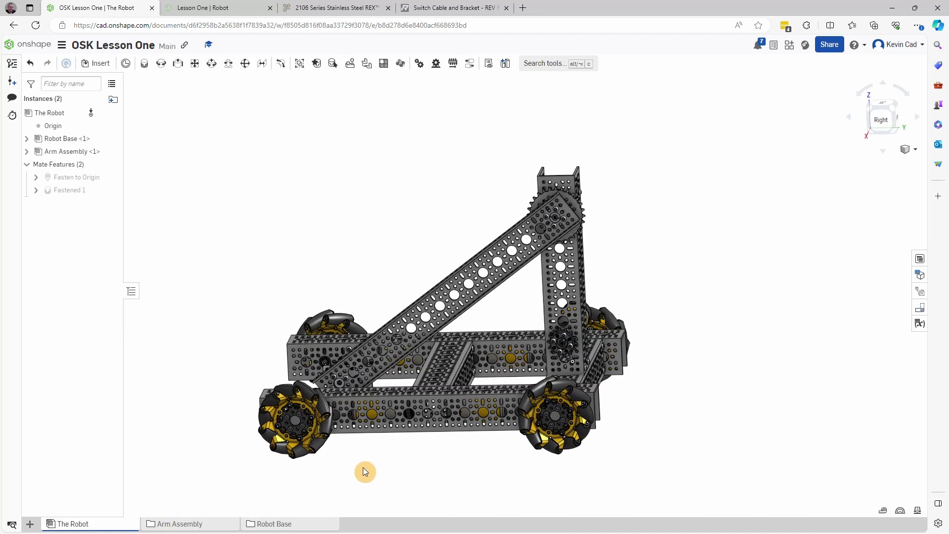